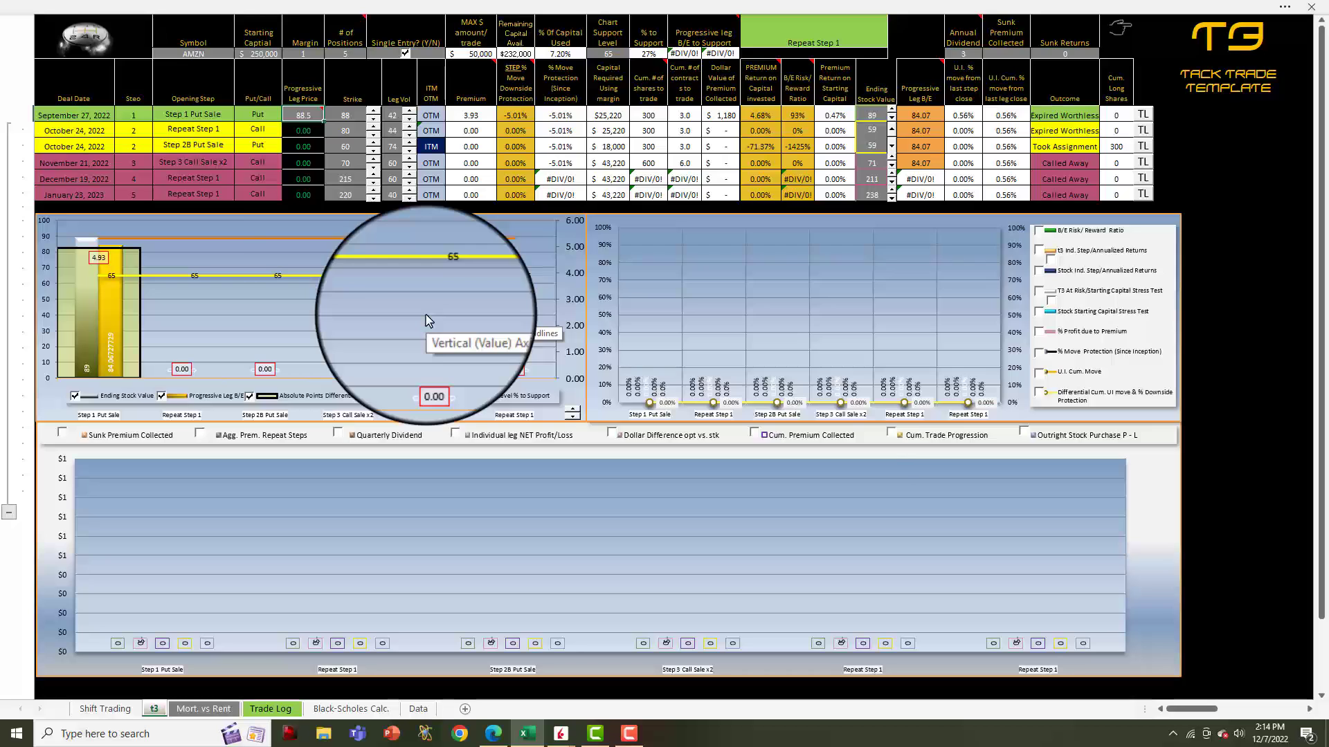
Switch to the AMZN chart in TradingView and set its price scale to Regular
key(alt+Tab)
key(alt+Tab)
key(alt+Tab)
key(alt+Tab)
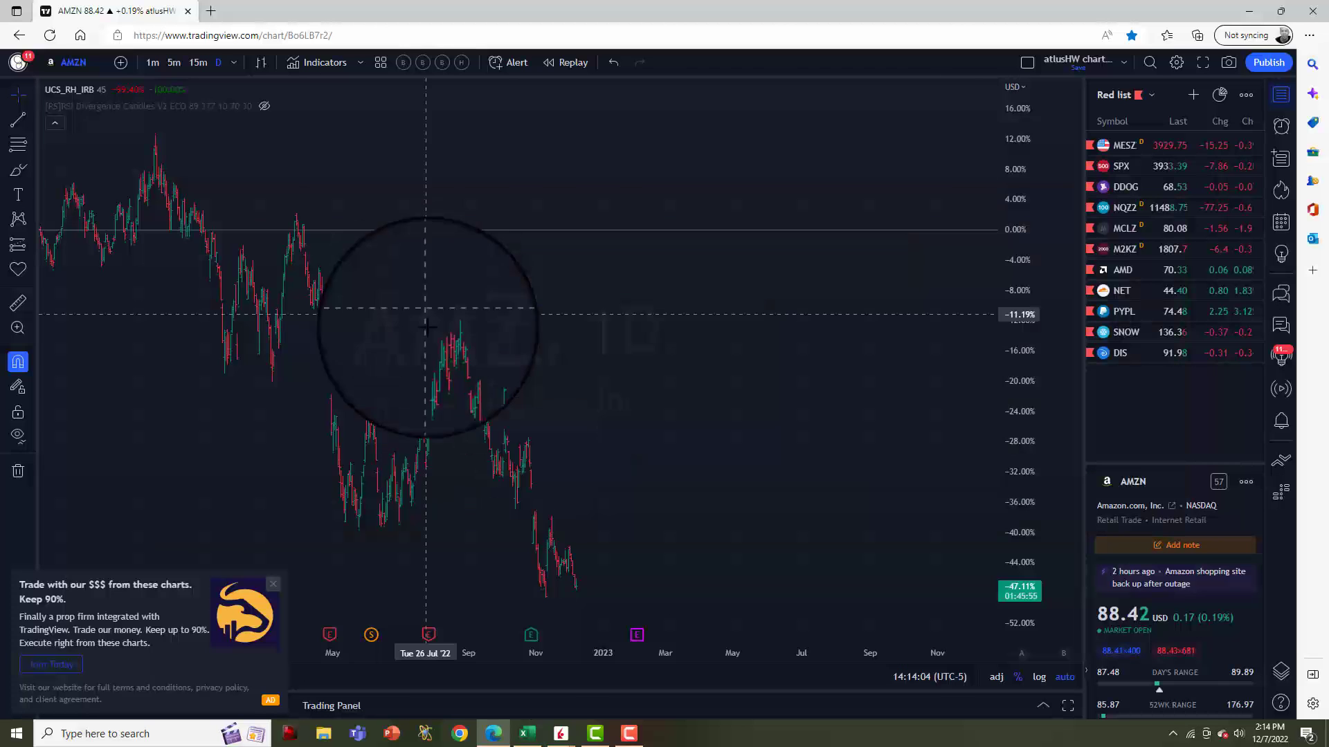
right_click(1012, 341)
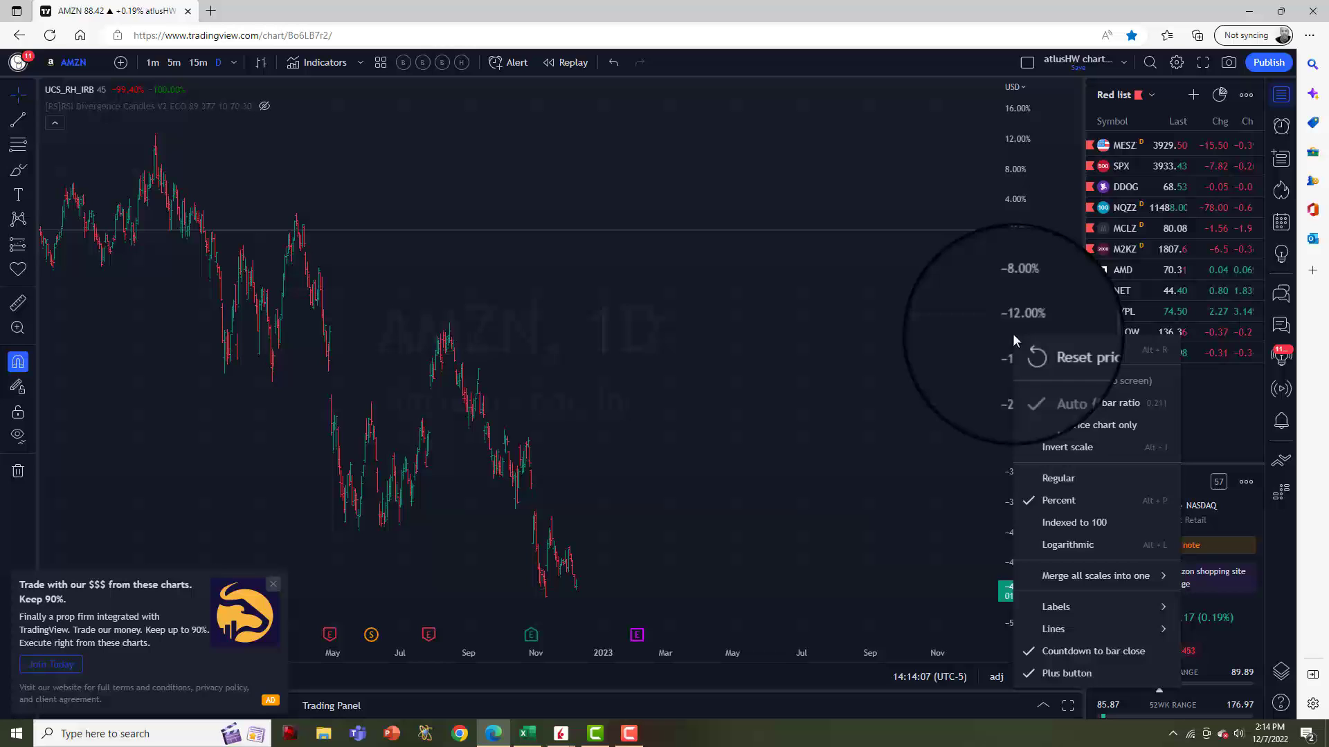
click(1057, 479)
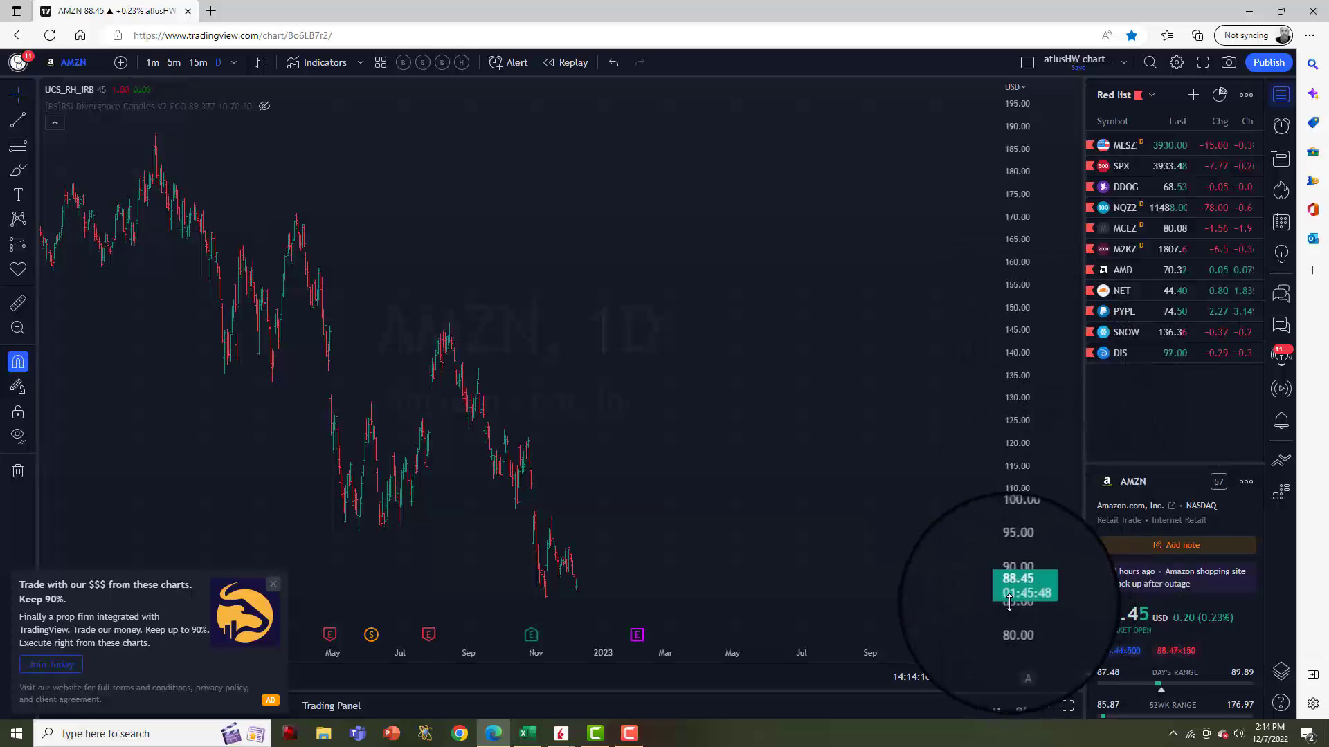
Switch back to the Excel template and review the Step 1 put's leg price, strike and leg volatility
key(alt+Tab)
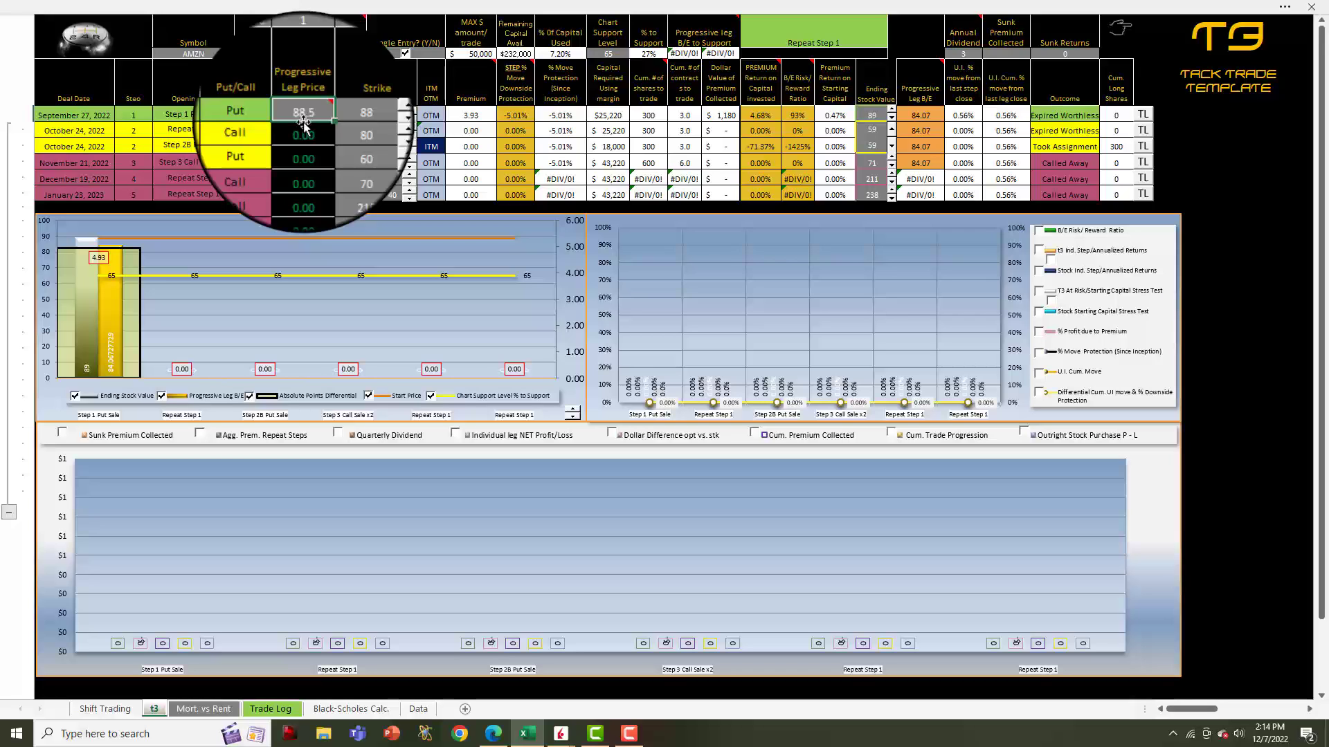
click(352, 119)
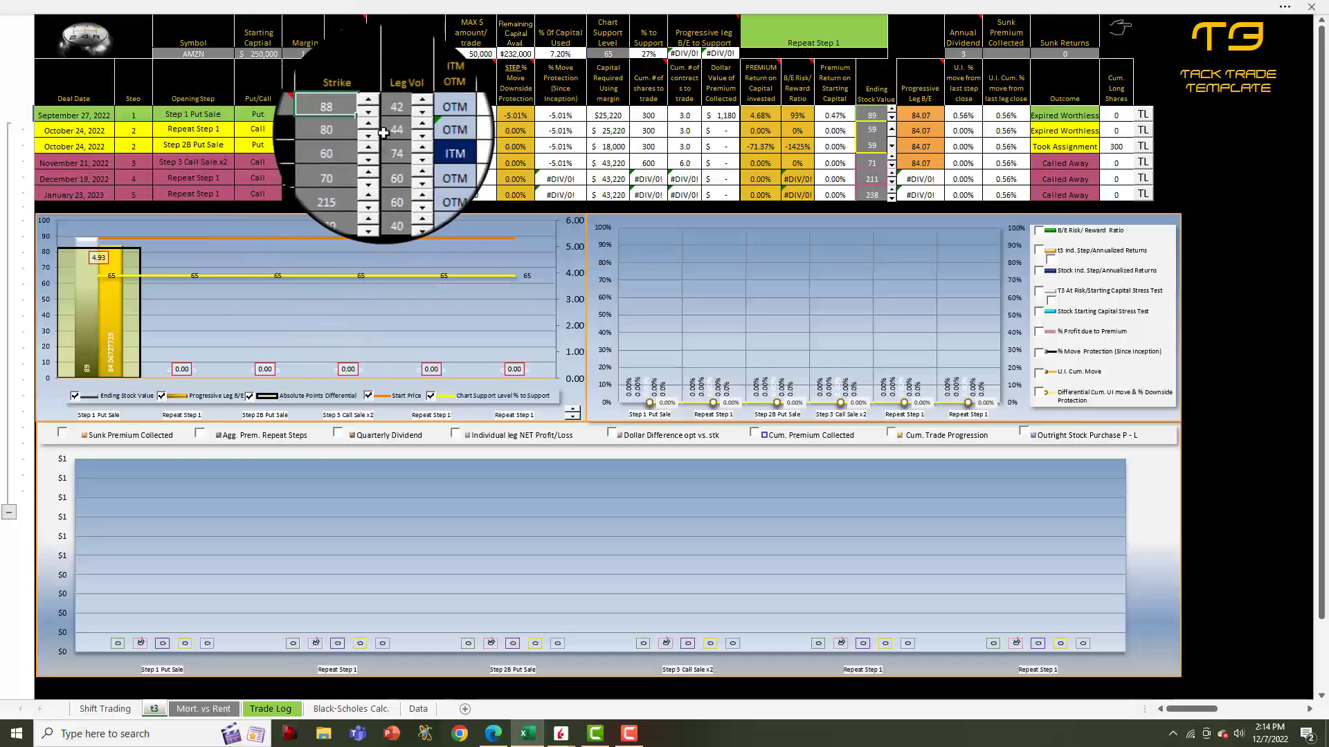
click(392, 115)
Switch to the broker windows, view the AMZN Jan 06 '23 option chain, and hide the Jan'23 expiry in Volatility Lab
key(alt+Tab)
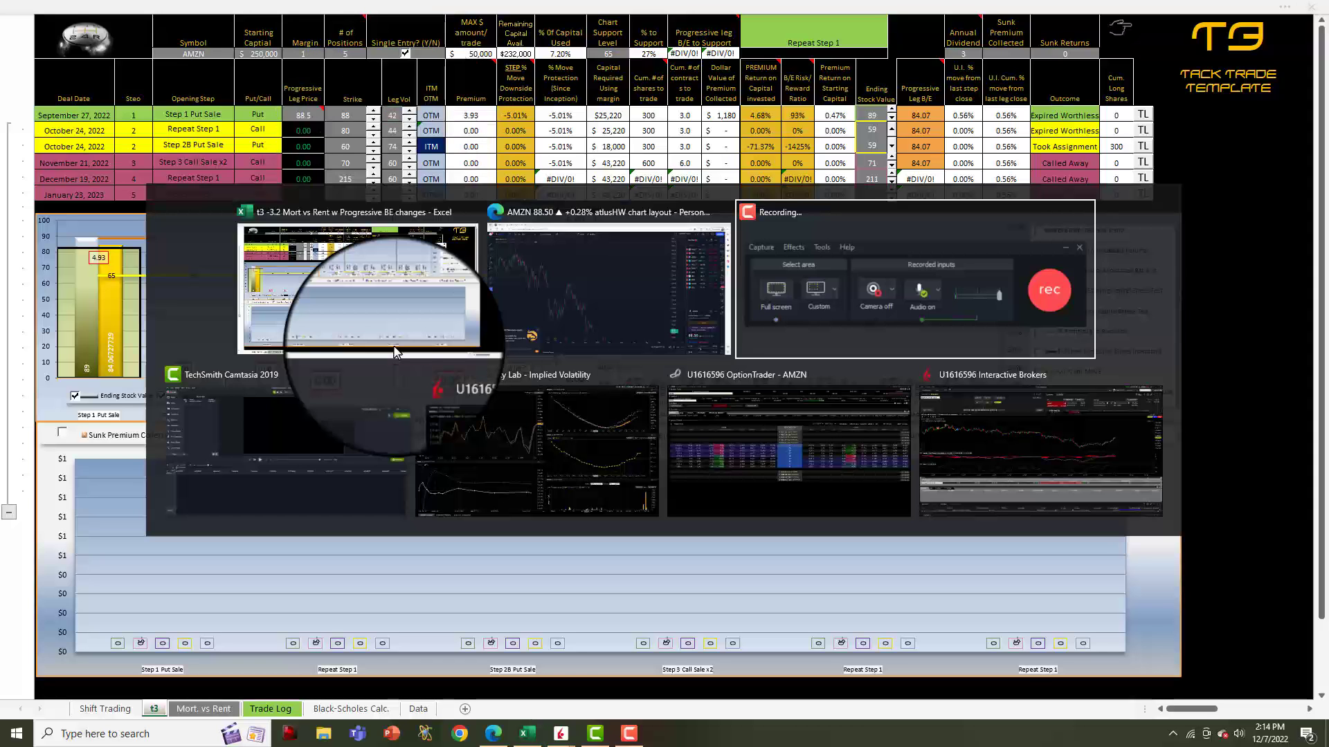
key(alt+Tab)
key(alt+Tab)
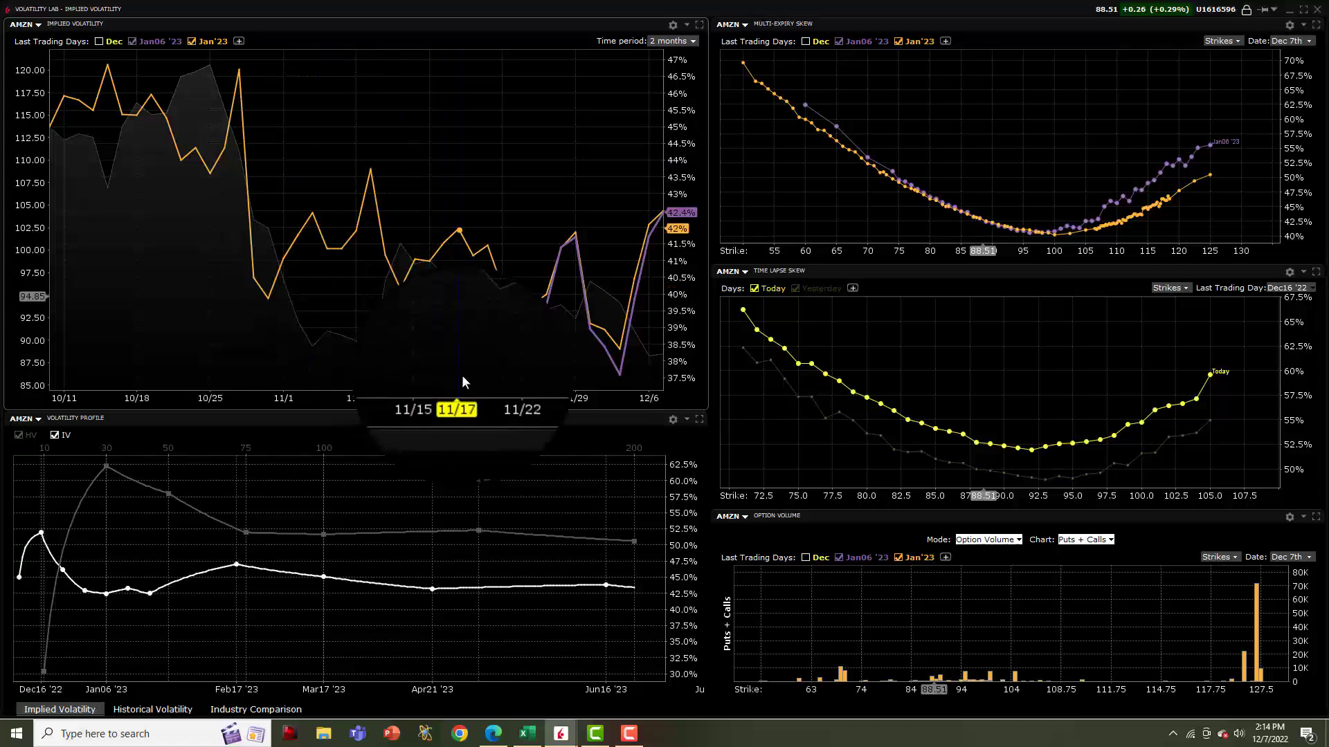
key(alt+Tab)
key(alt+Tab)
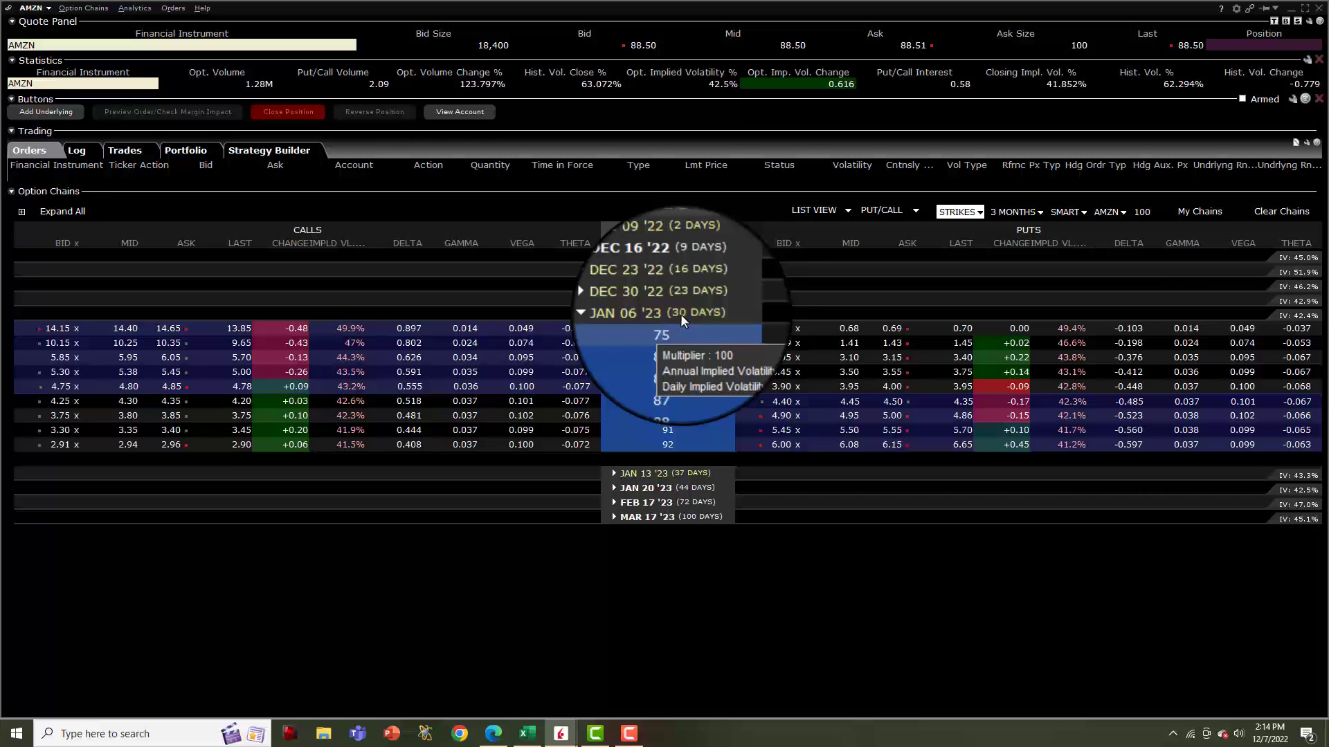
key(alt+Tab)
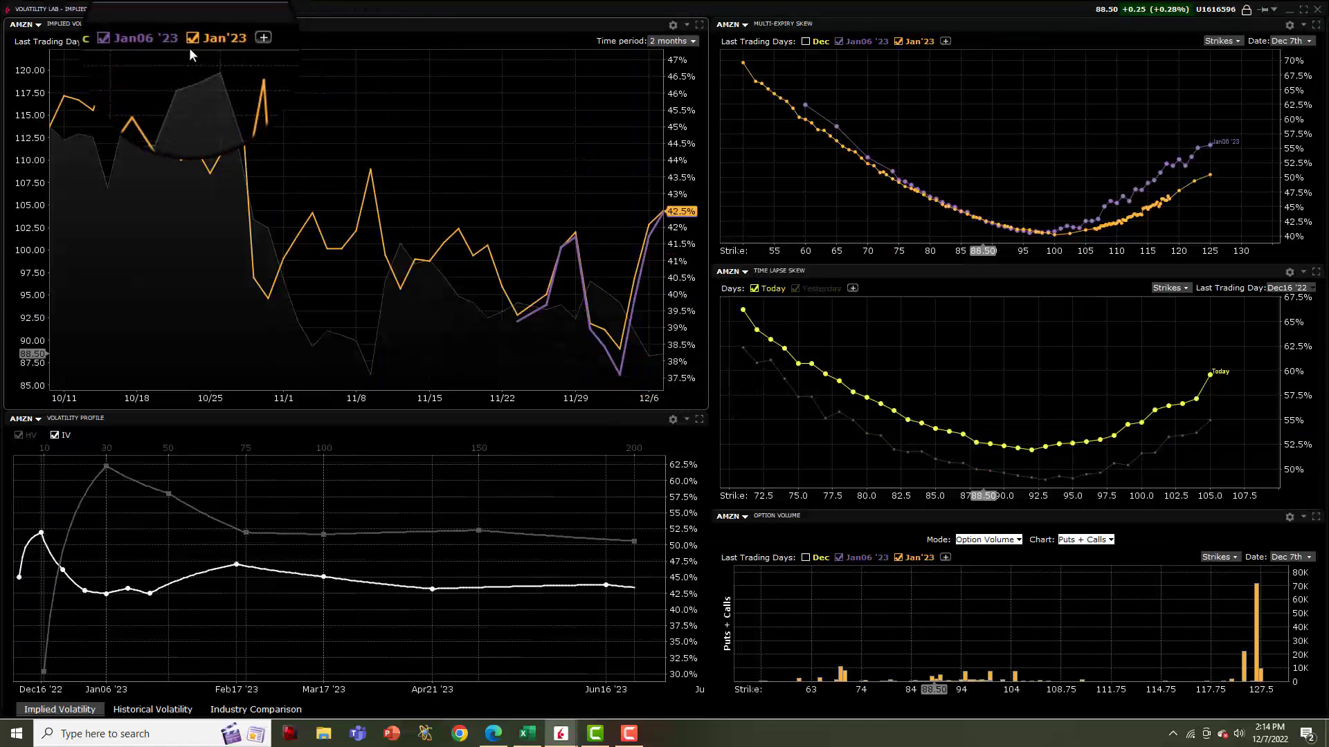
click(191, 41)
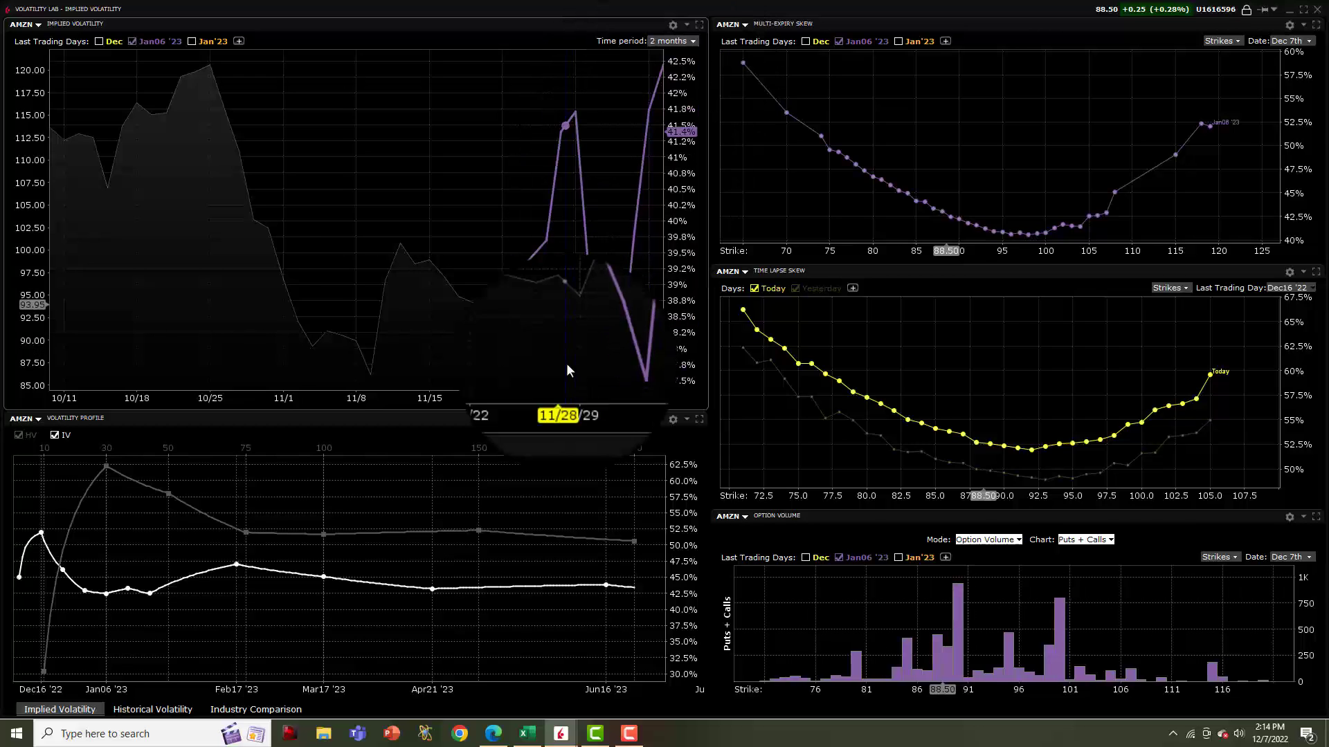
Return to the Excel template and set the Step 1 put's strike to 80
key(alt+Tab)
key(alt+Tab)
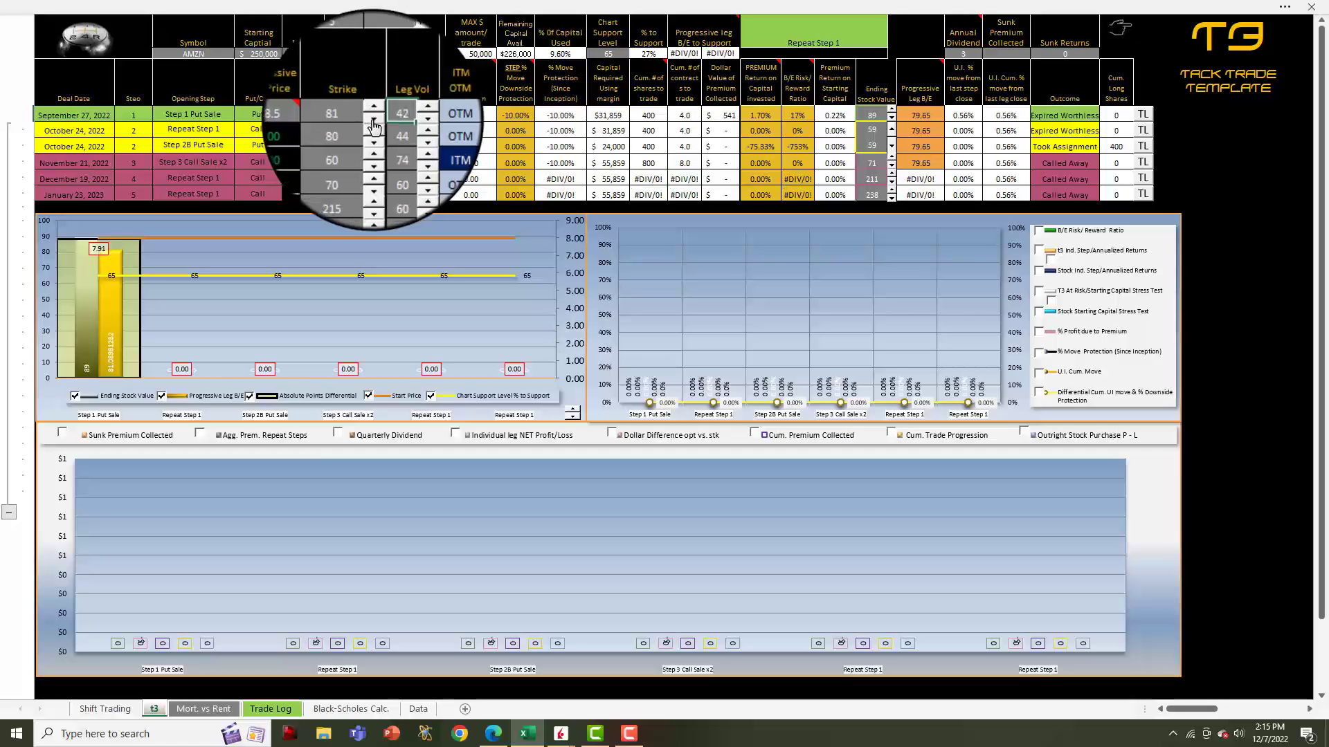
click(373, 120)
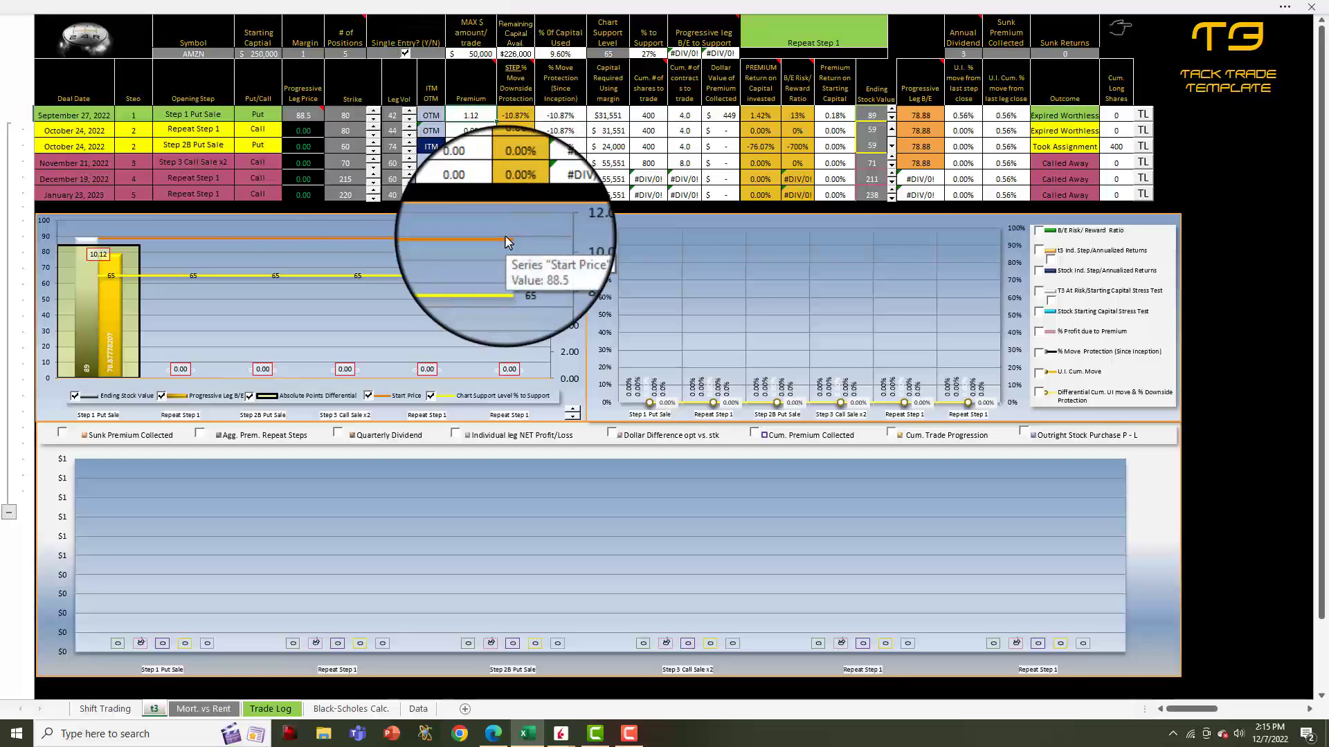
Check the 80-strike put premium in the OptionTrader chain, and set the Step 1 Leg Vol to 46 in Excel
key(alt+Tab)
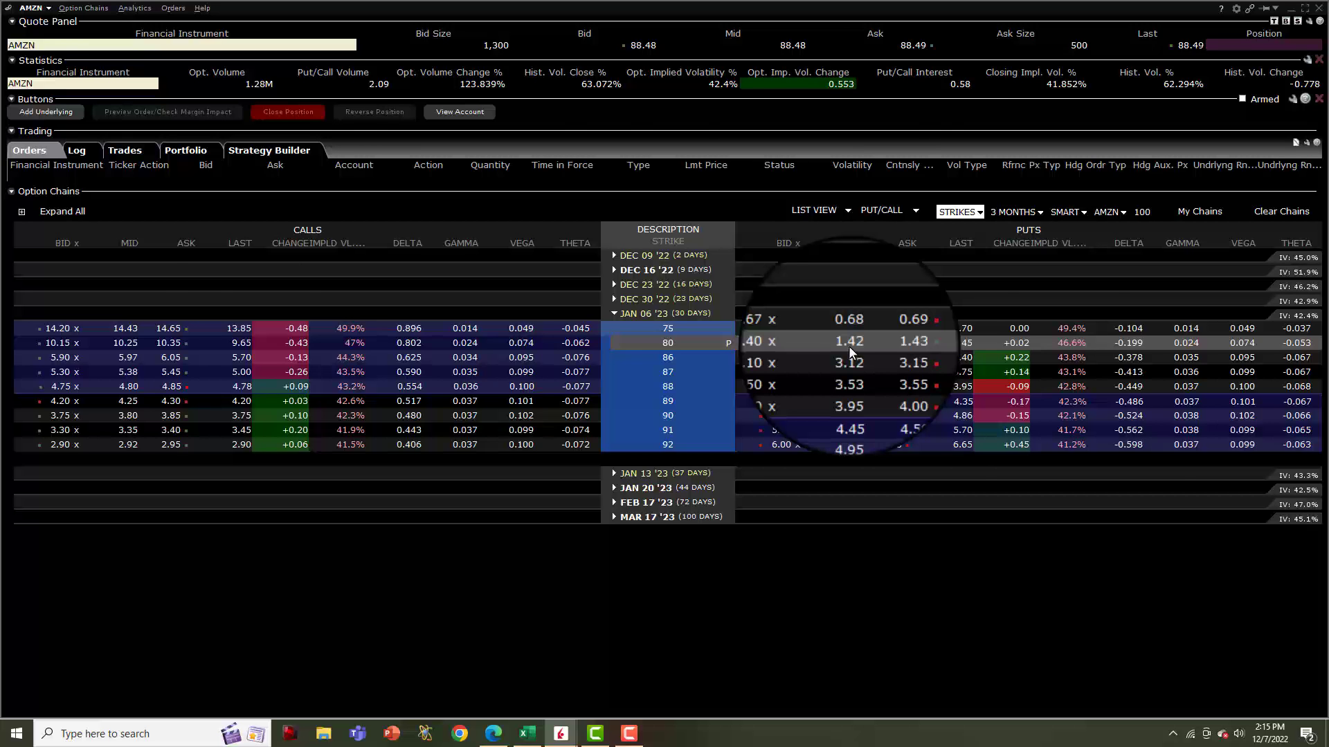
key(alt+Tab)
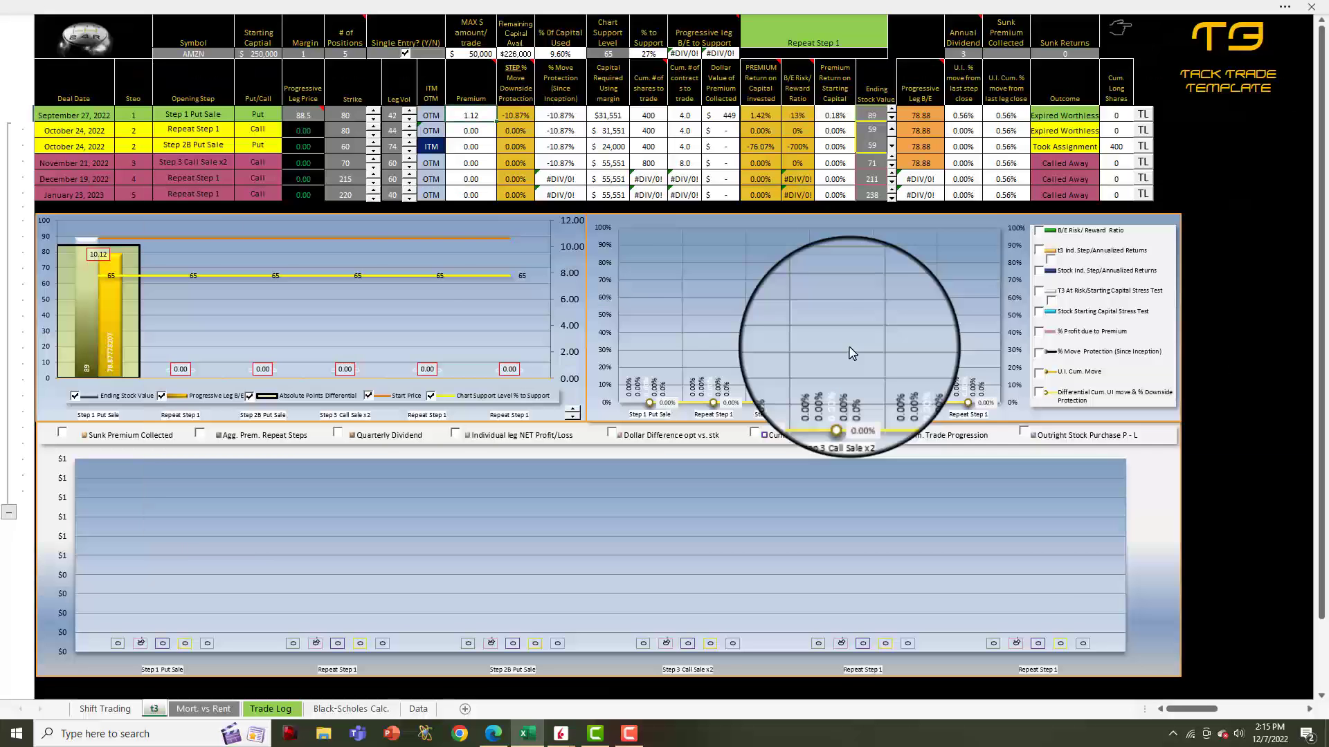
click(409, 112)
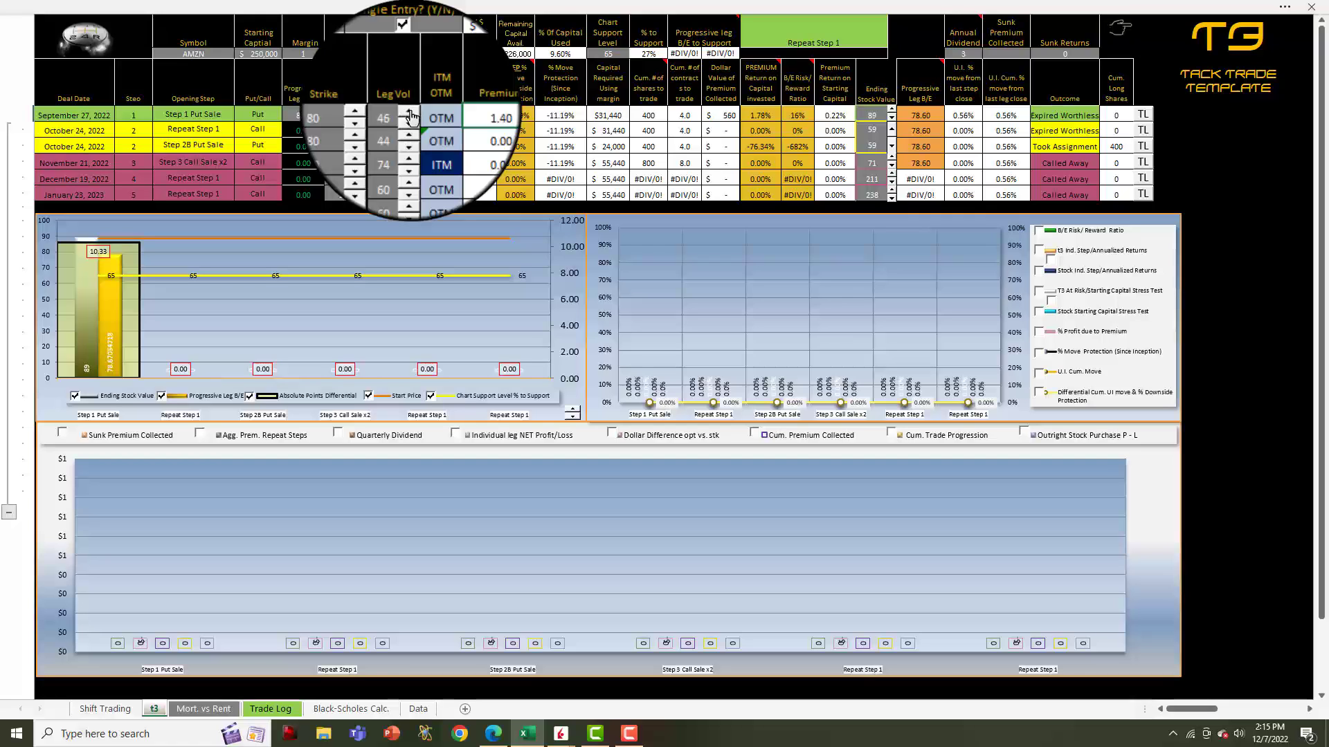
click(410, 114)
click(410, 119)
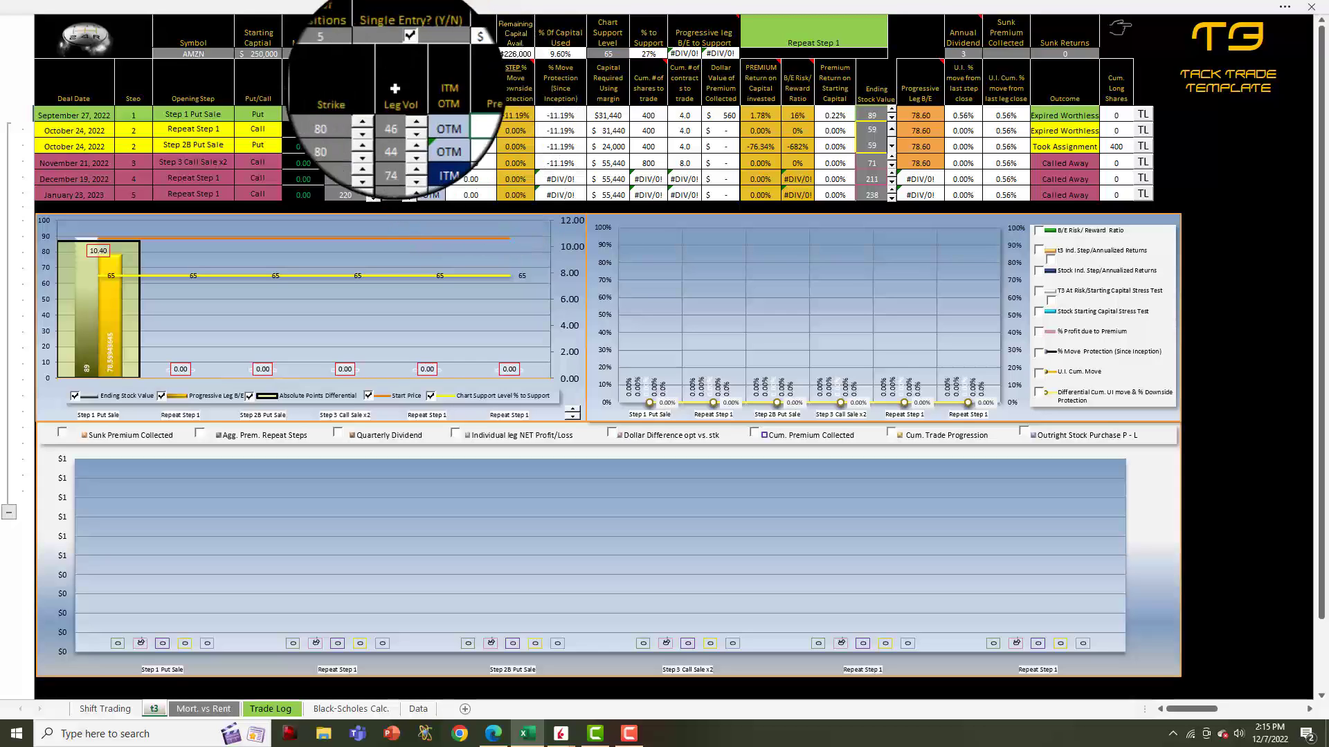
Set the number of positions to 8 and check the Step 1 contracts to trade
click(648, 116)
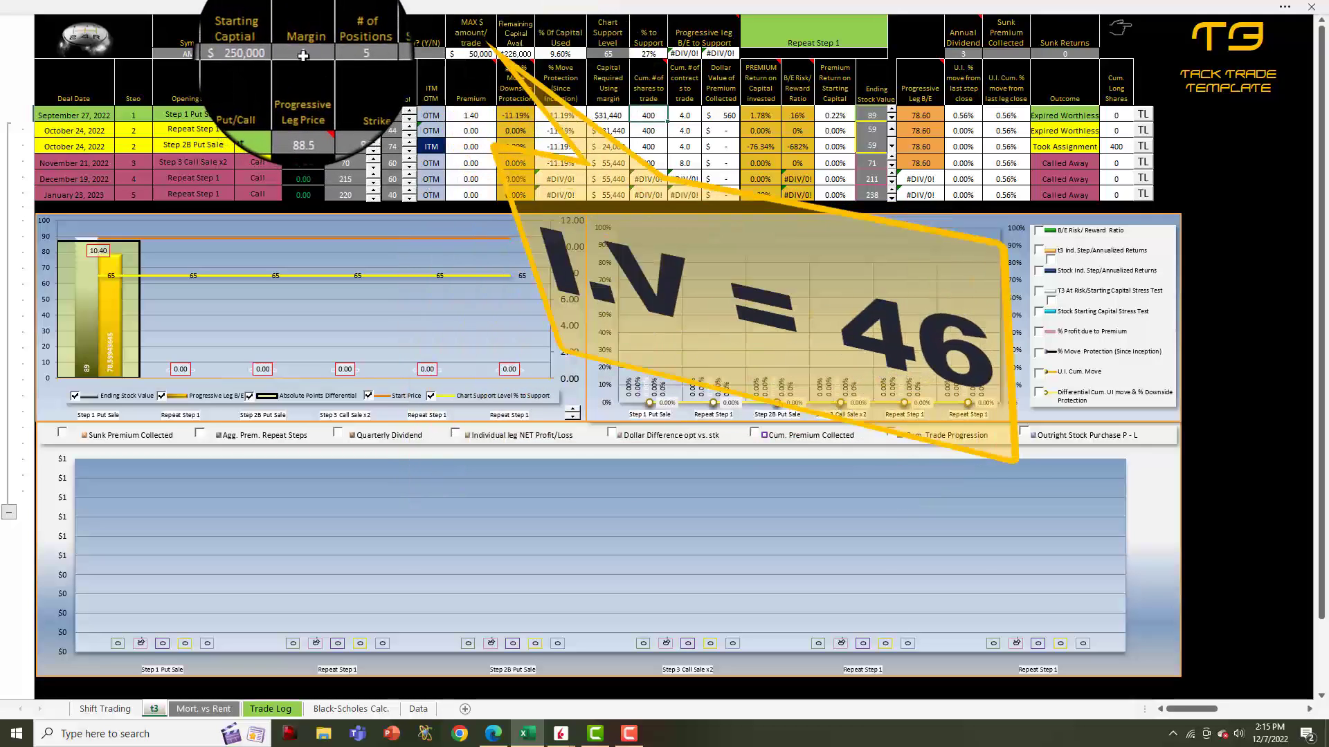
click(340, 57)
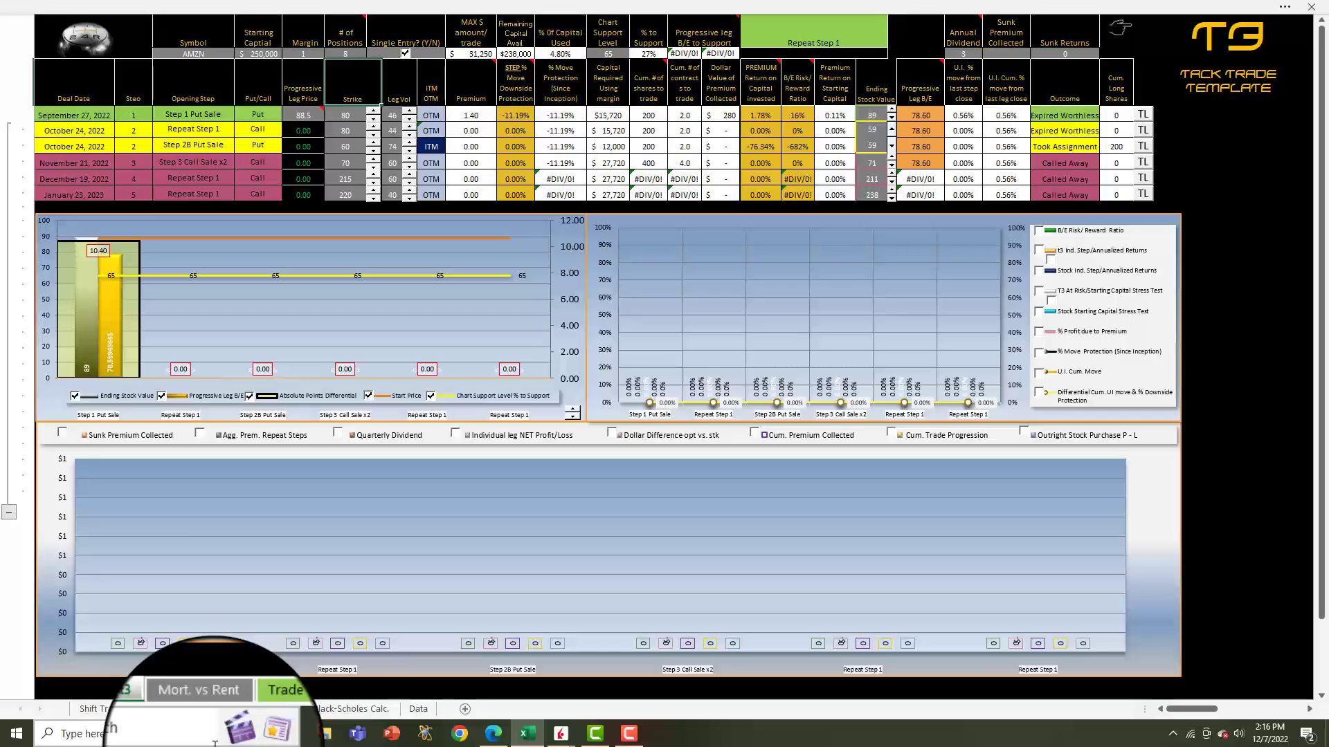
click(684, 115)
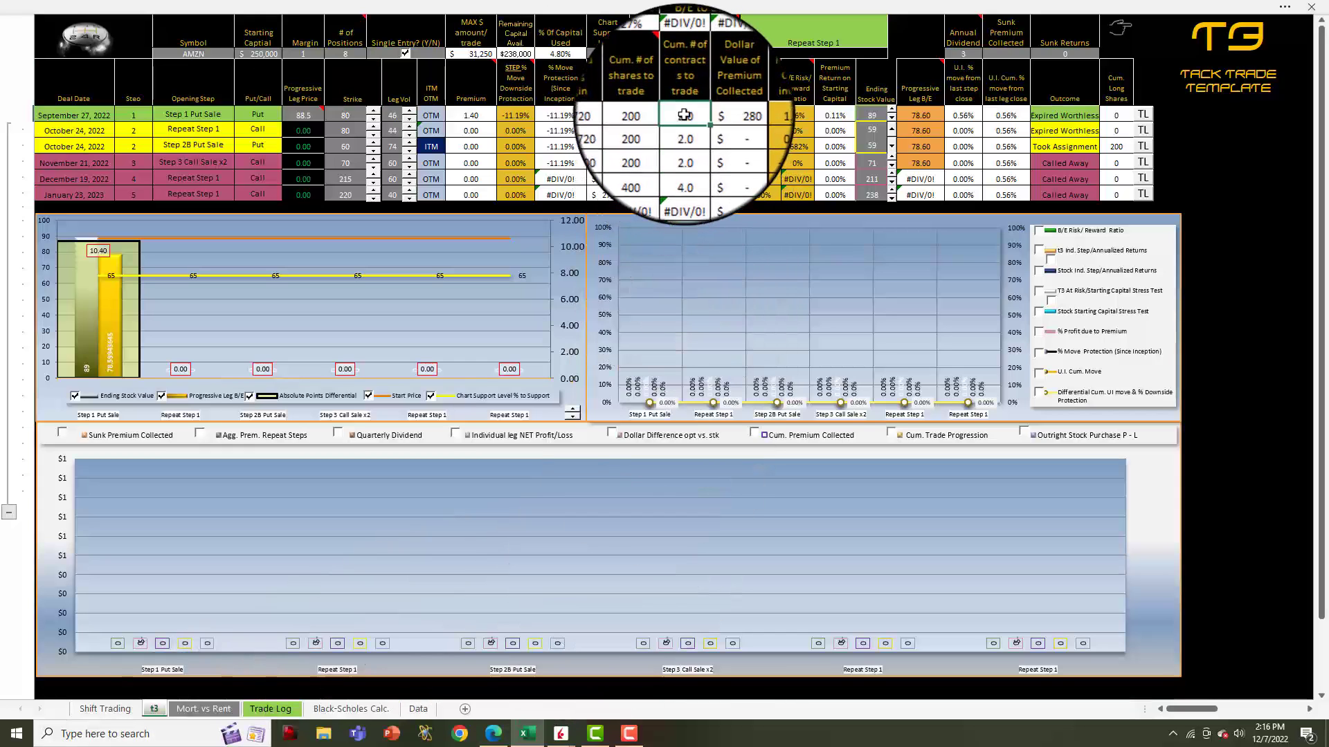
Set the number of positions back to 5 and check the Step 1 contracts and shares to trade
click(359, 54)
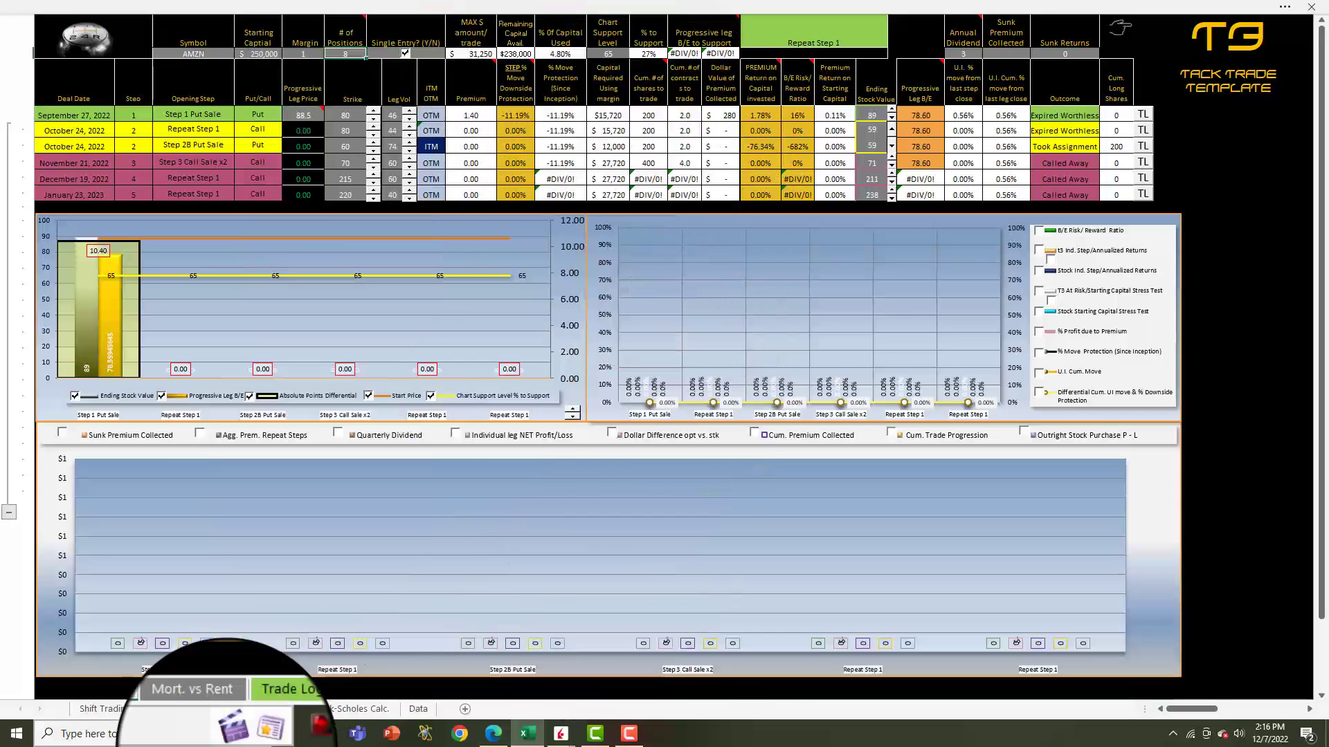
mouse_move(227, 746)
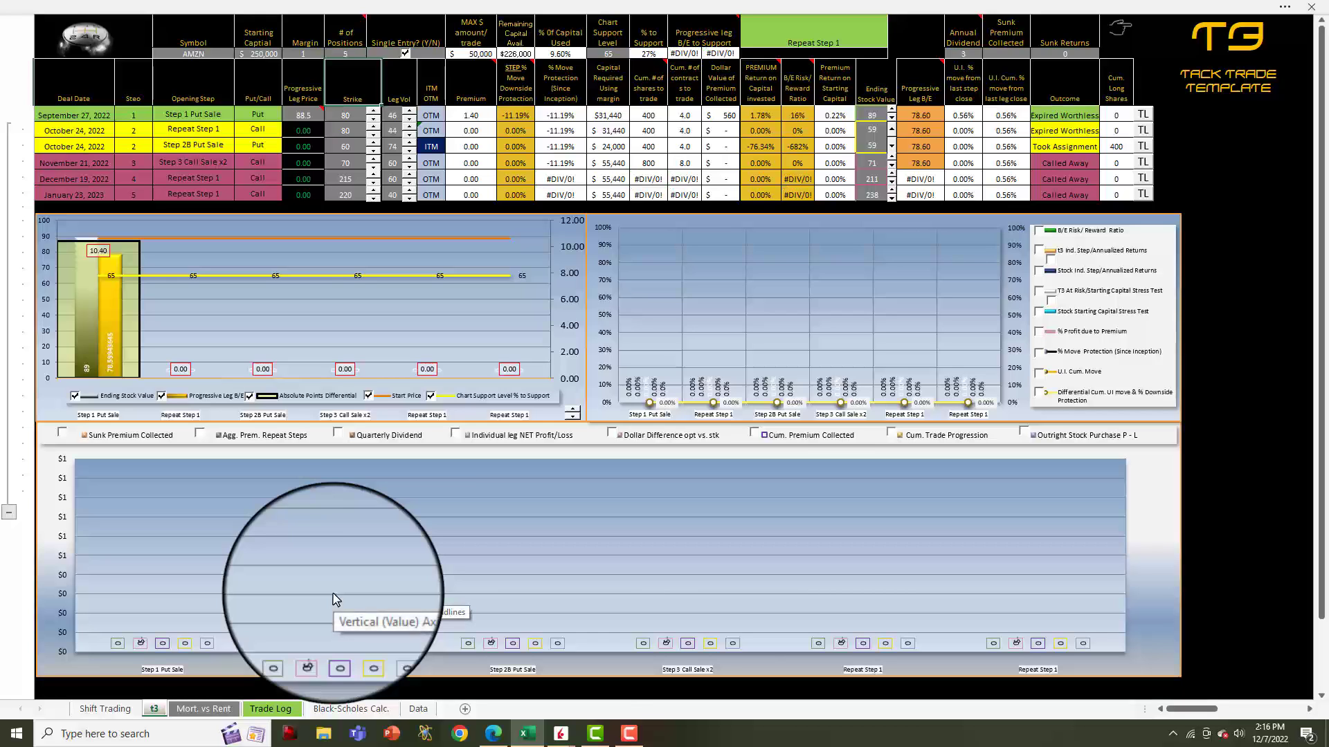
click(688, 115)
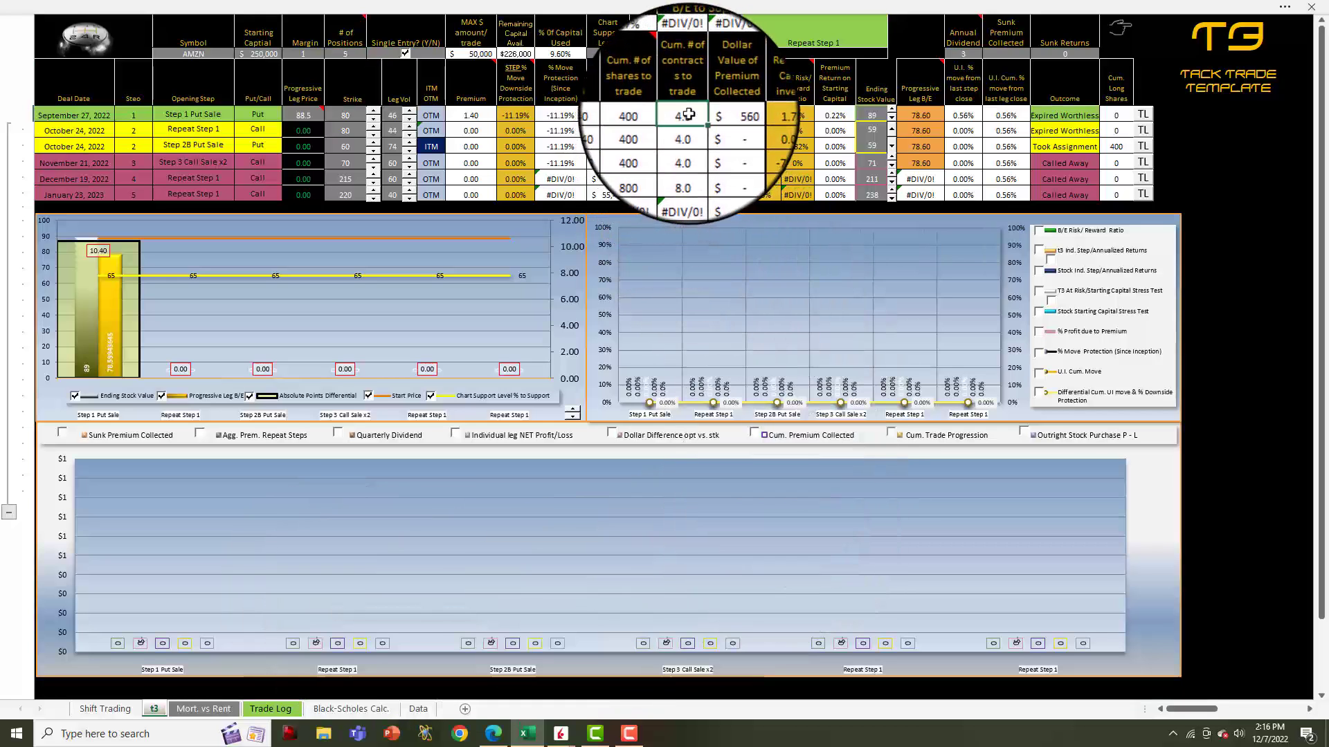
click(644, 114)
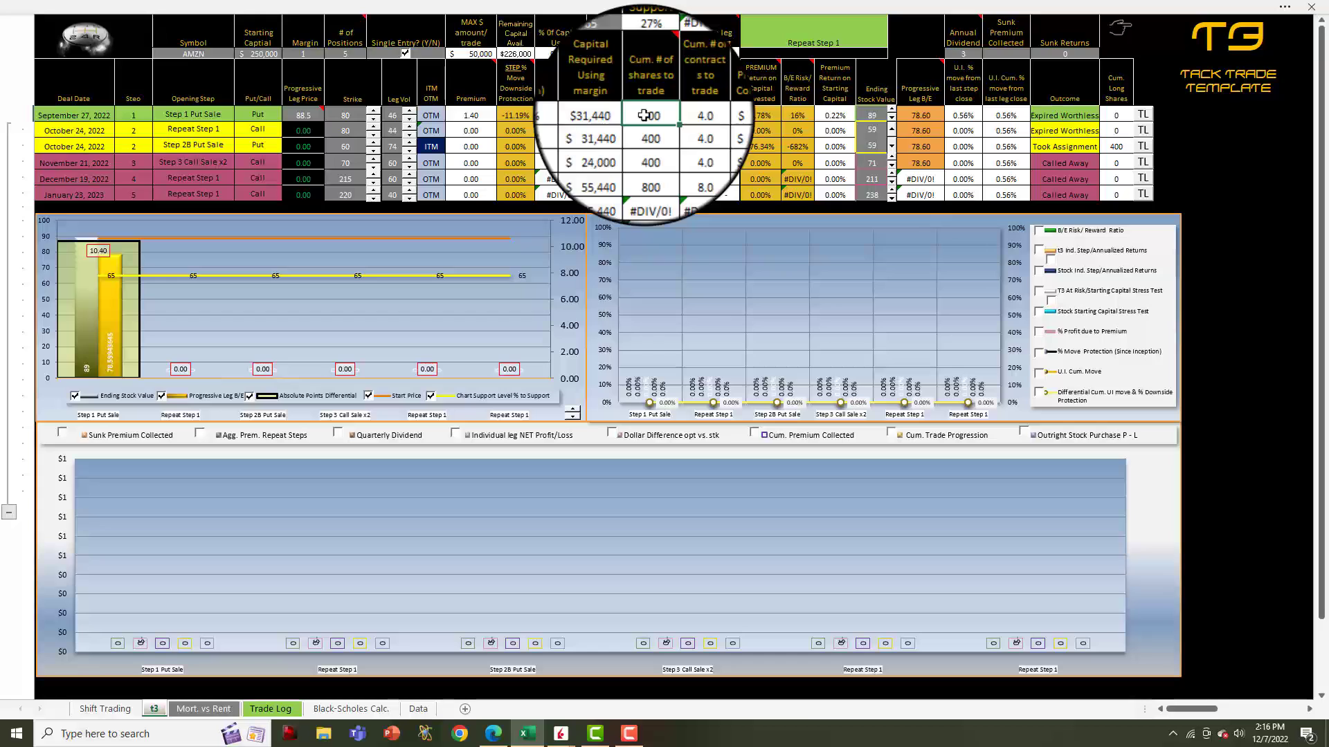
Review the Step 1 put's strike, leg price, premium and dollar value of premium against the starting capital
click(352, 115)
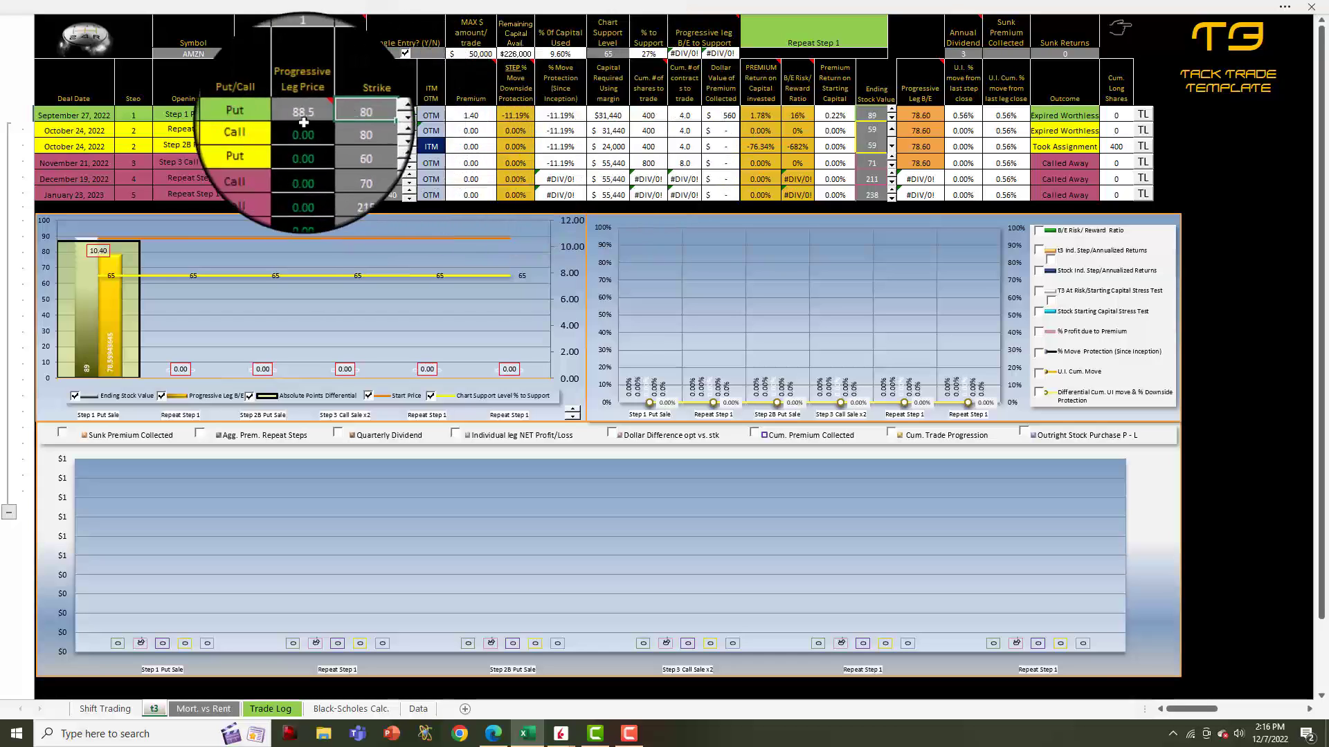
mouse_move(301, 116)
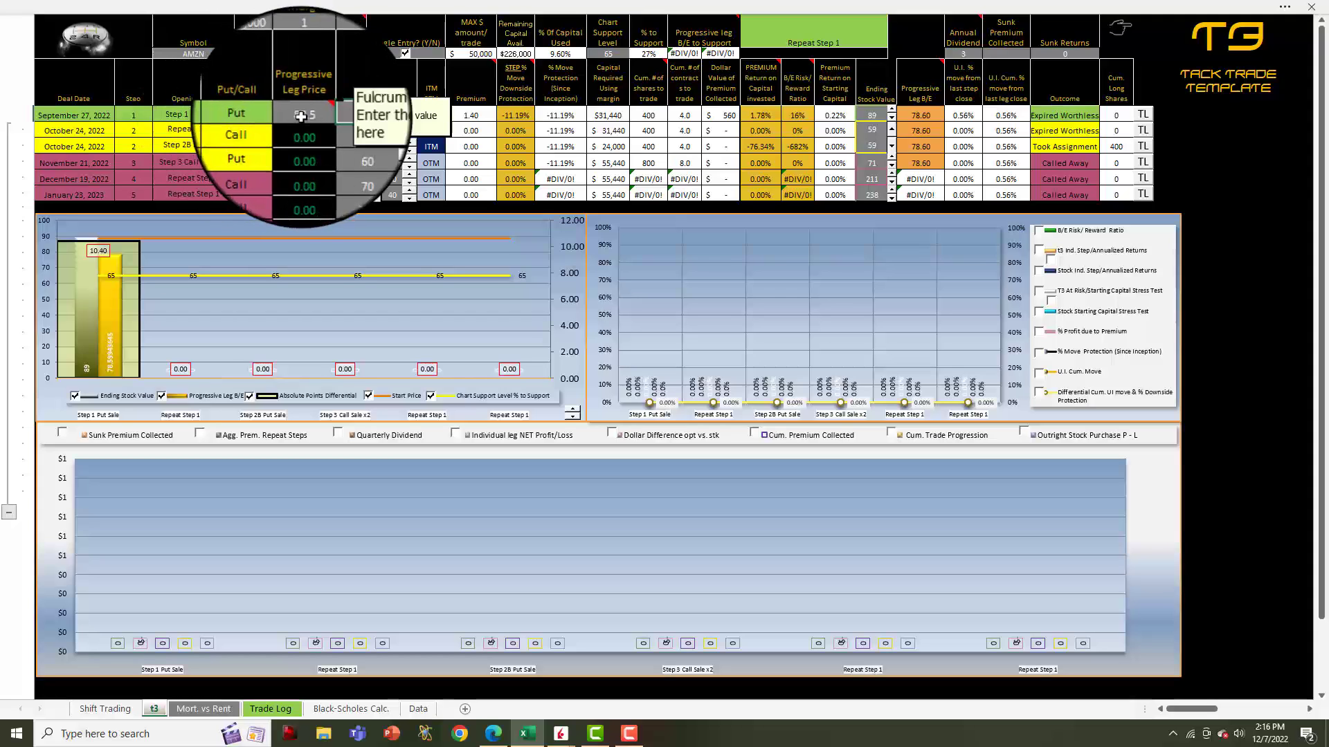
click(301, 116)
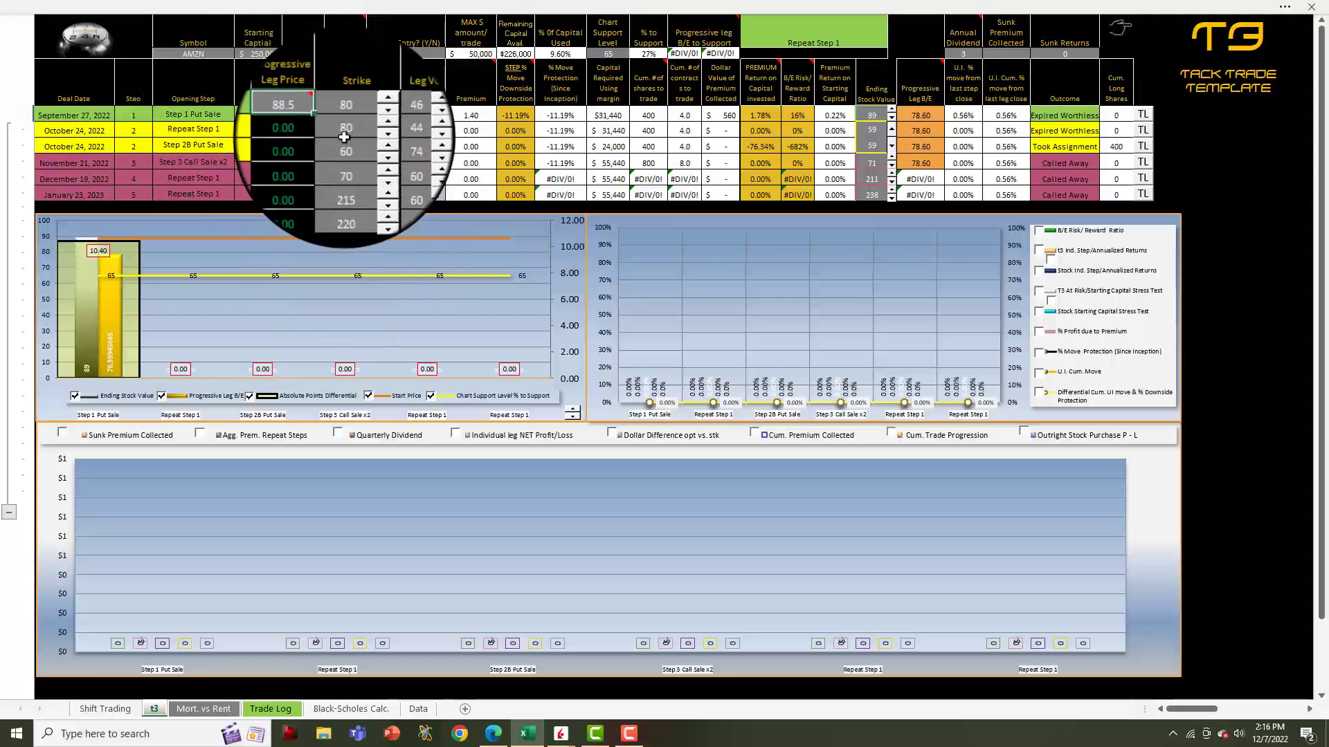
click(344, 115)
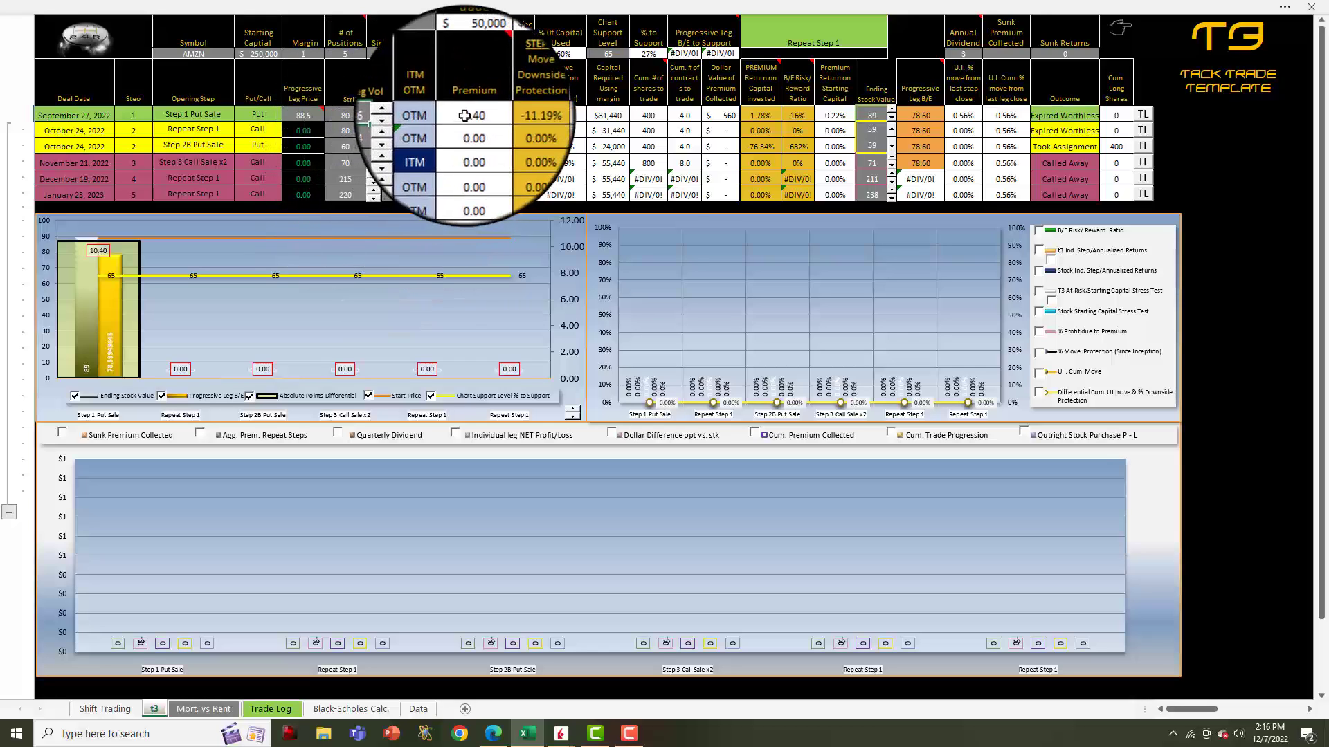
click(722, 116)
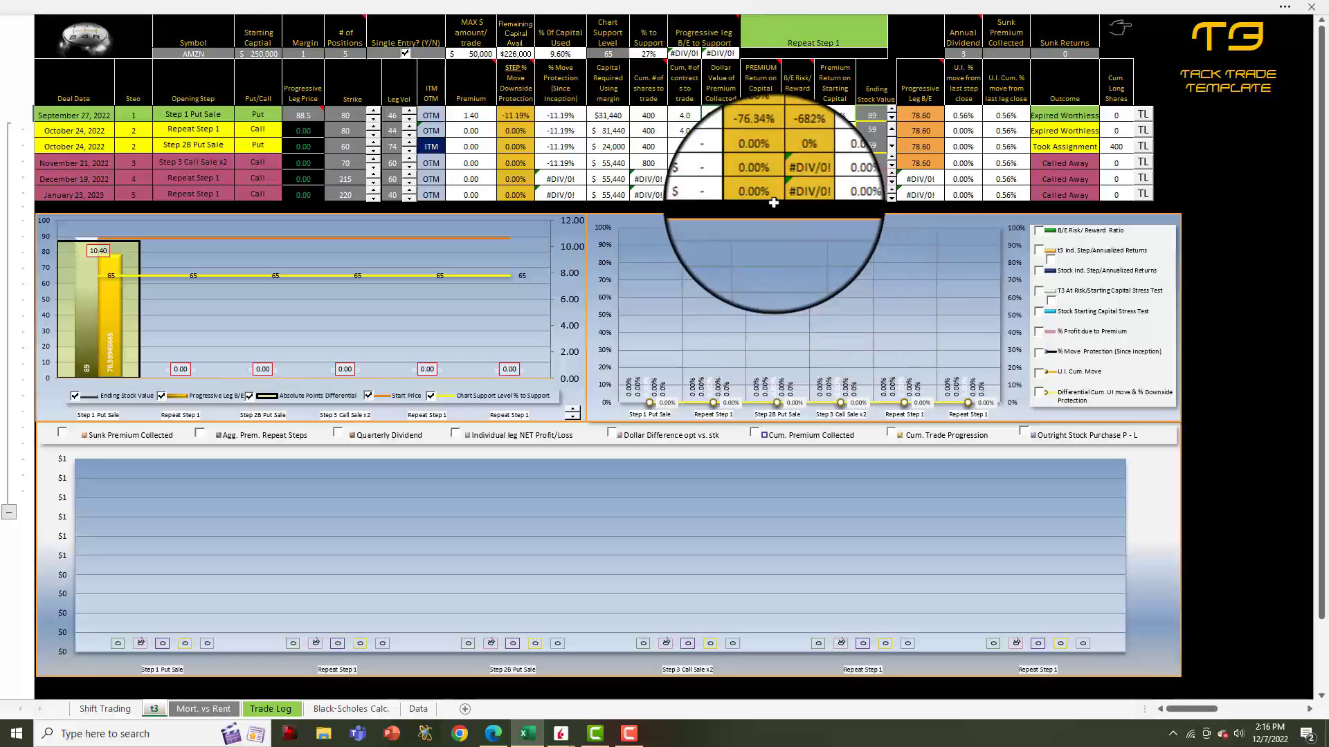
click(268, 52)
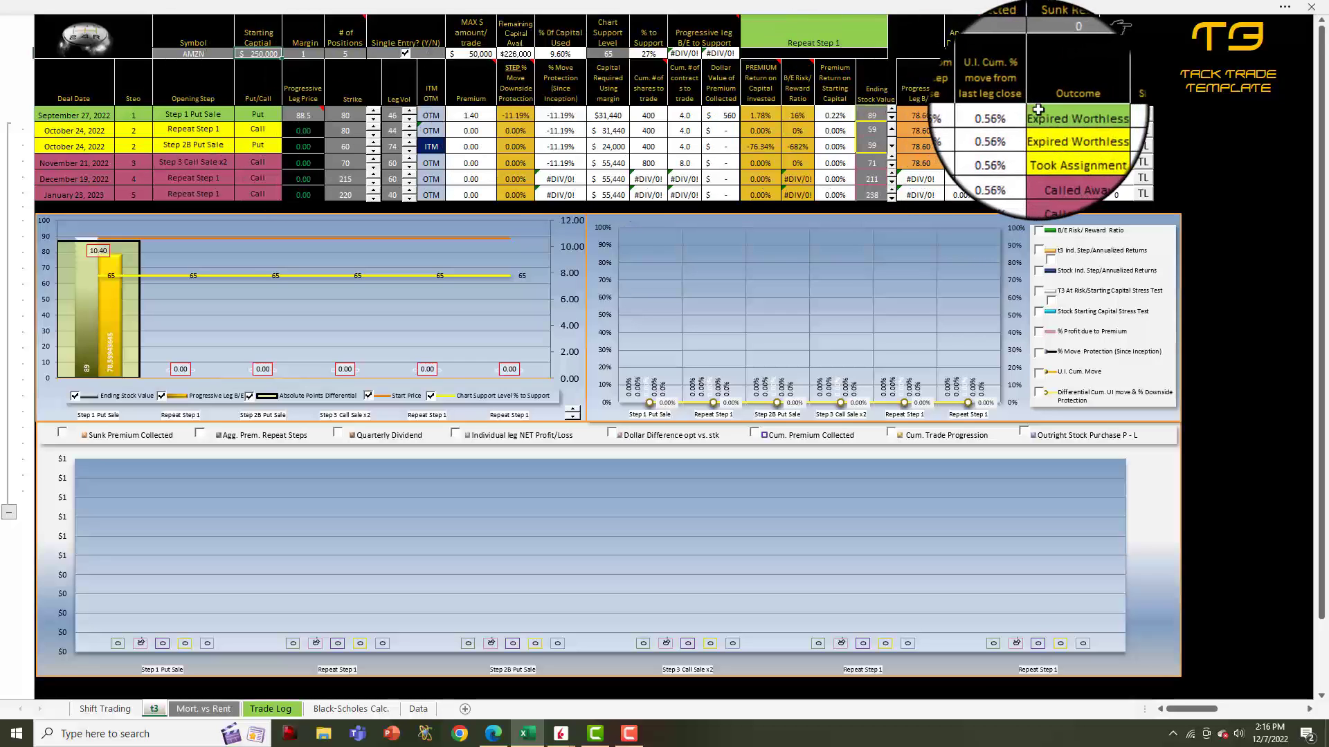
Lower the Step 1 ending stock value to 76
click(877, 96)
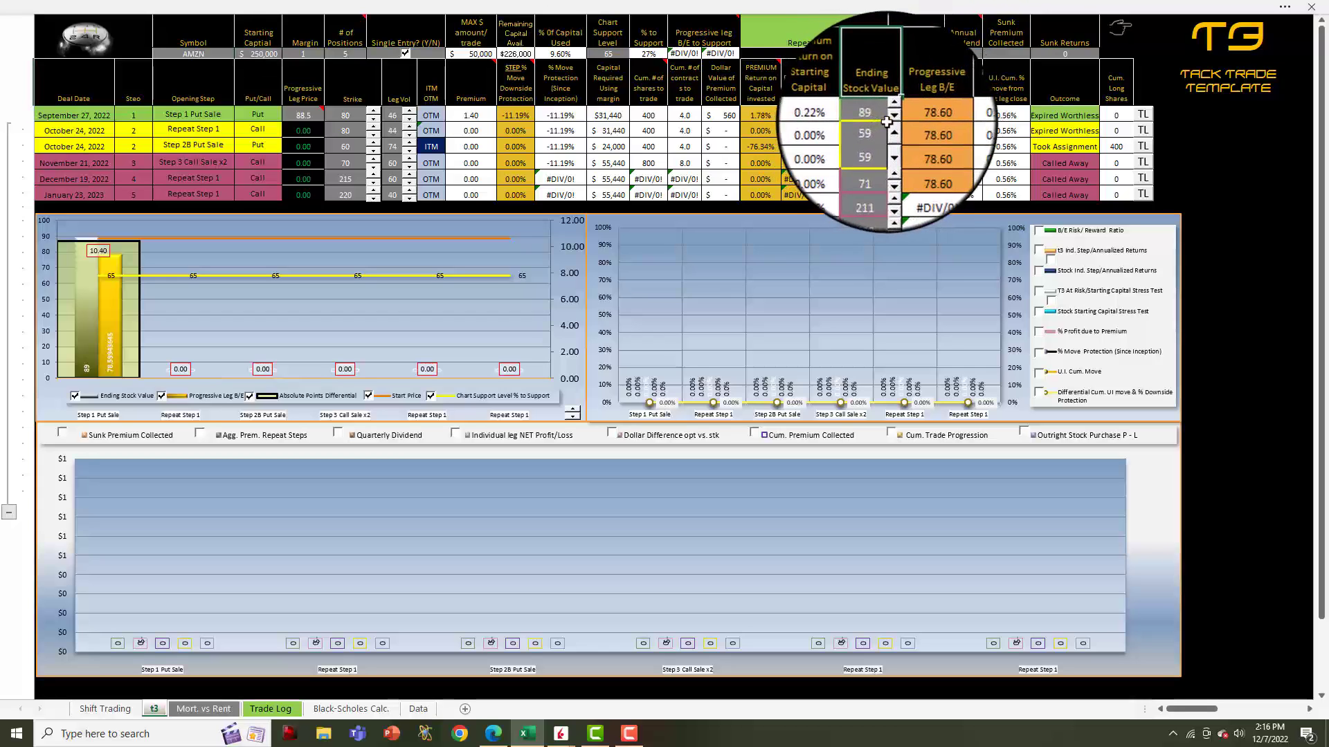
click(895, 121)
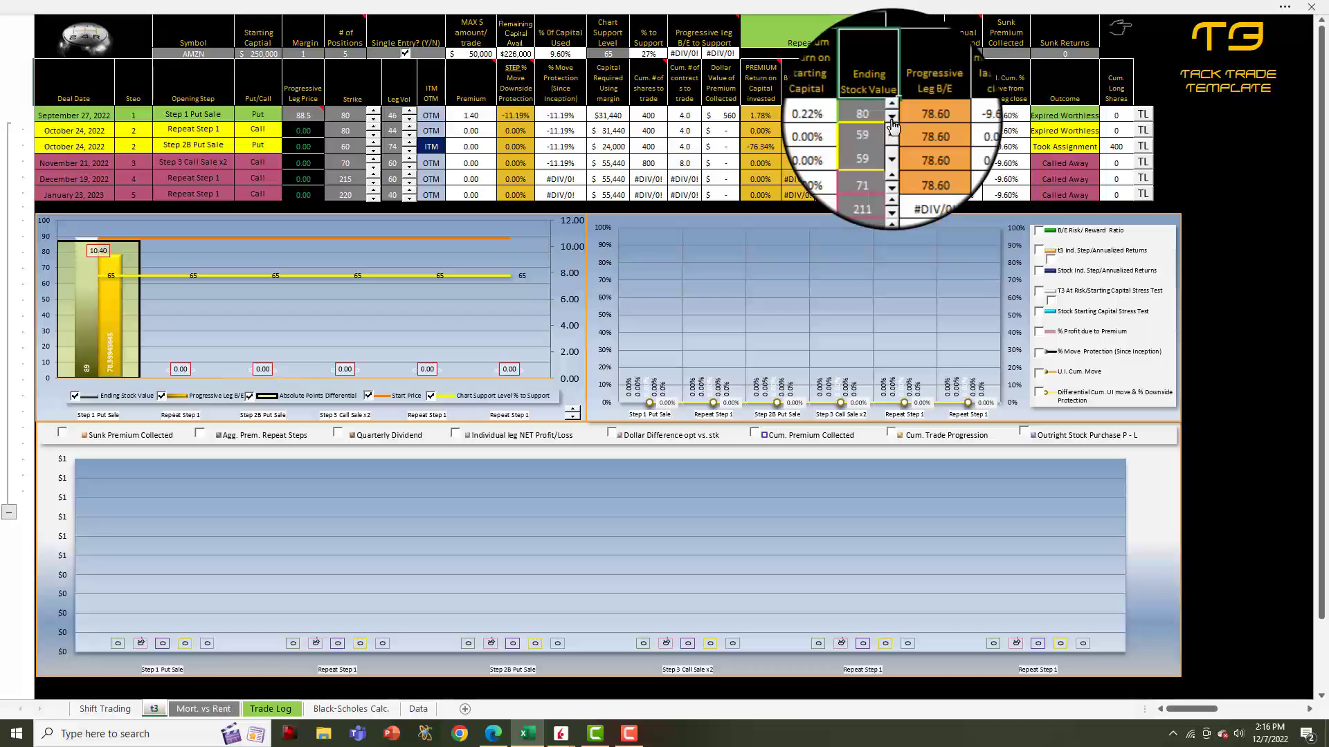
click(892, 123)
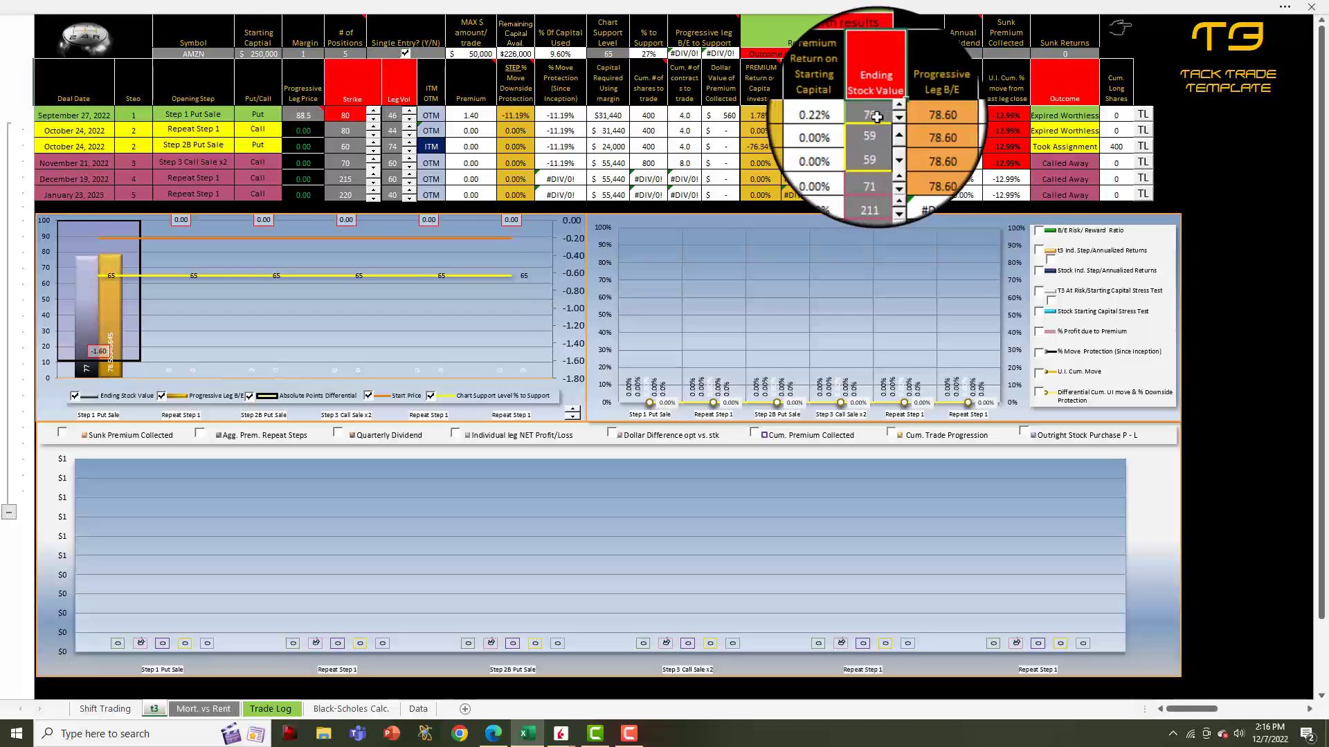
click(892, 119)
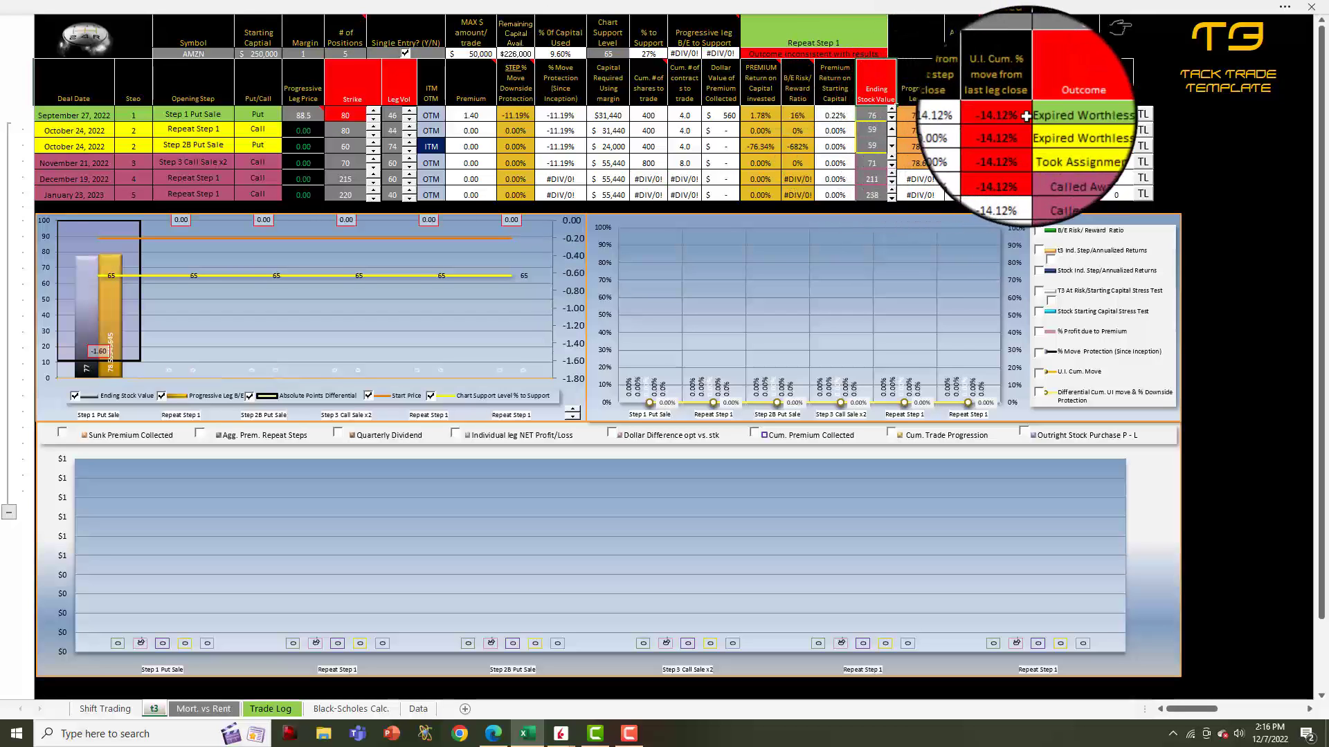
Set the Step 1 put sale's outcome to Took Assignment
click(1064, 114)
click(1105, 113)
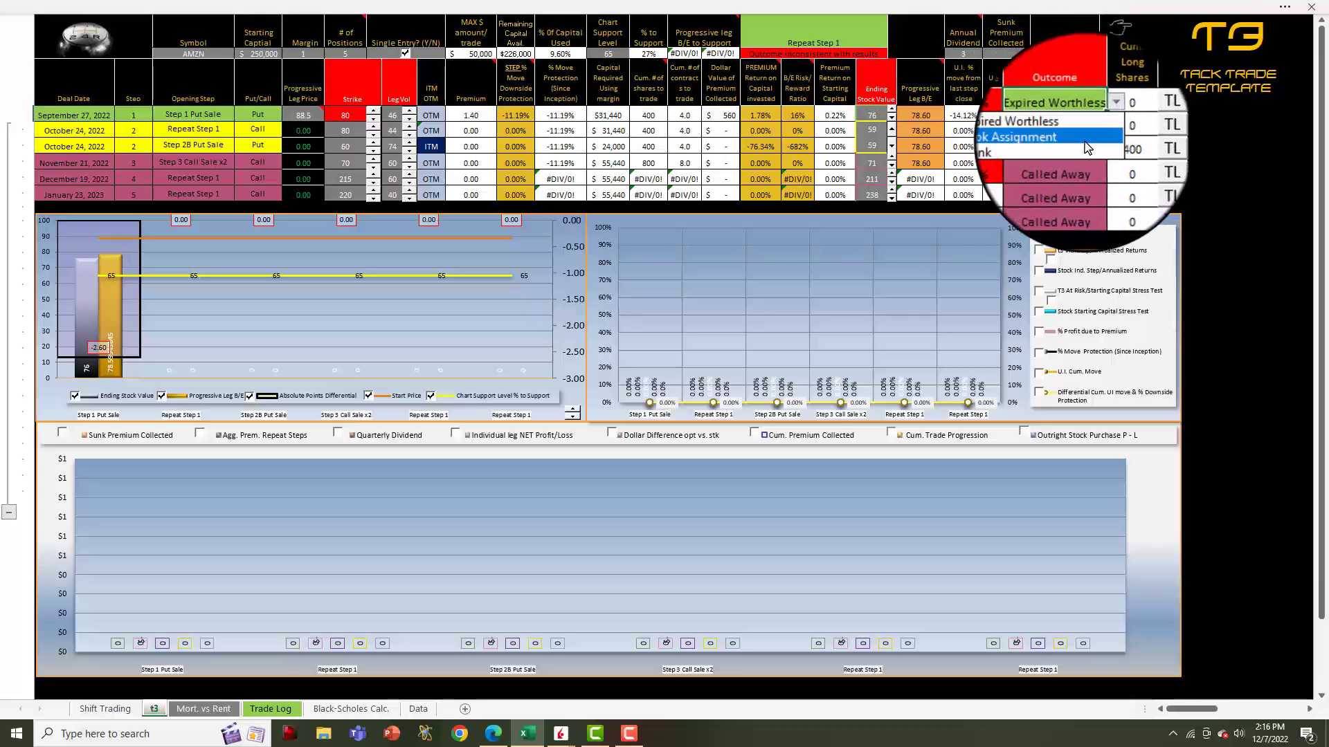
click(1059, 137)
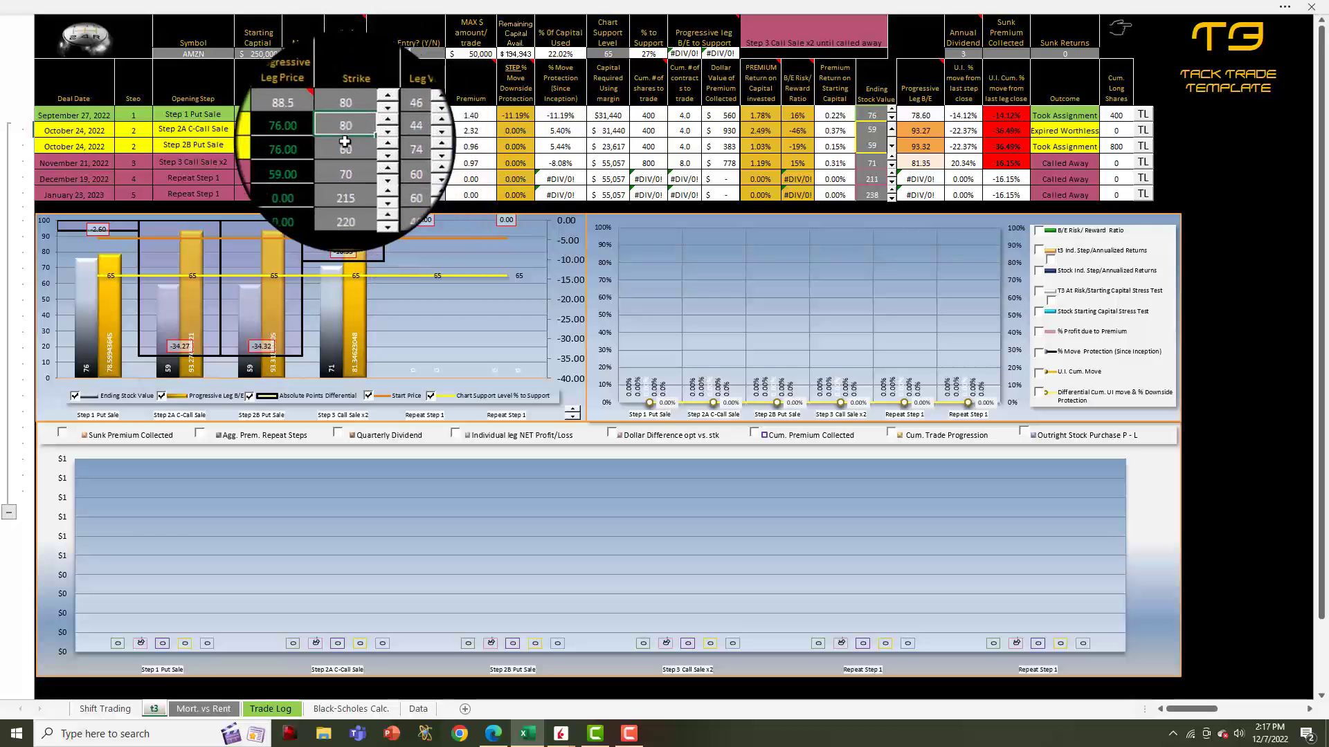
Raise the Step 2A covered call's leg volatility to 45, then check its dollar premium and the Step 1 contracts and shares
click(408, 133)
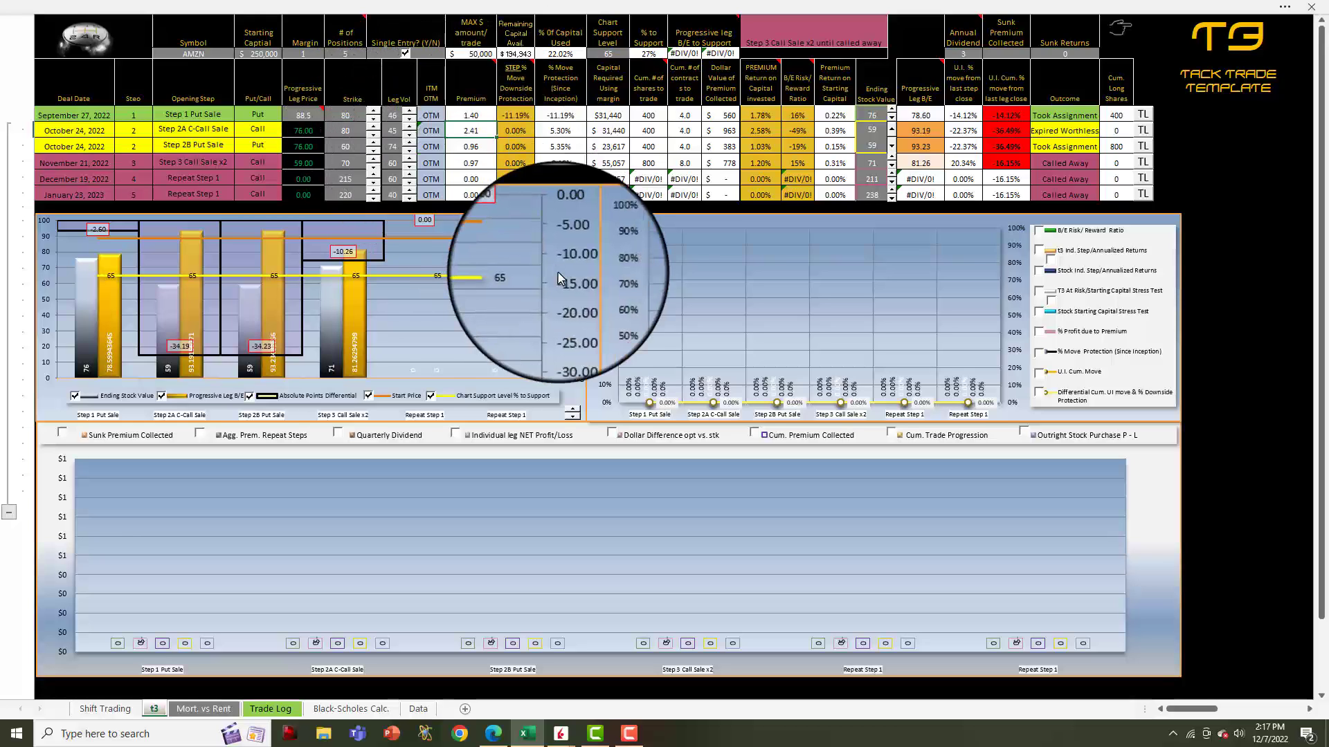
click(721, 125)
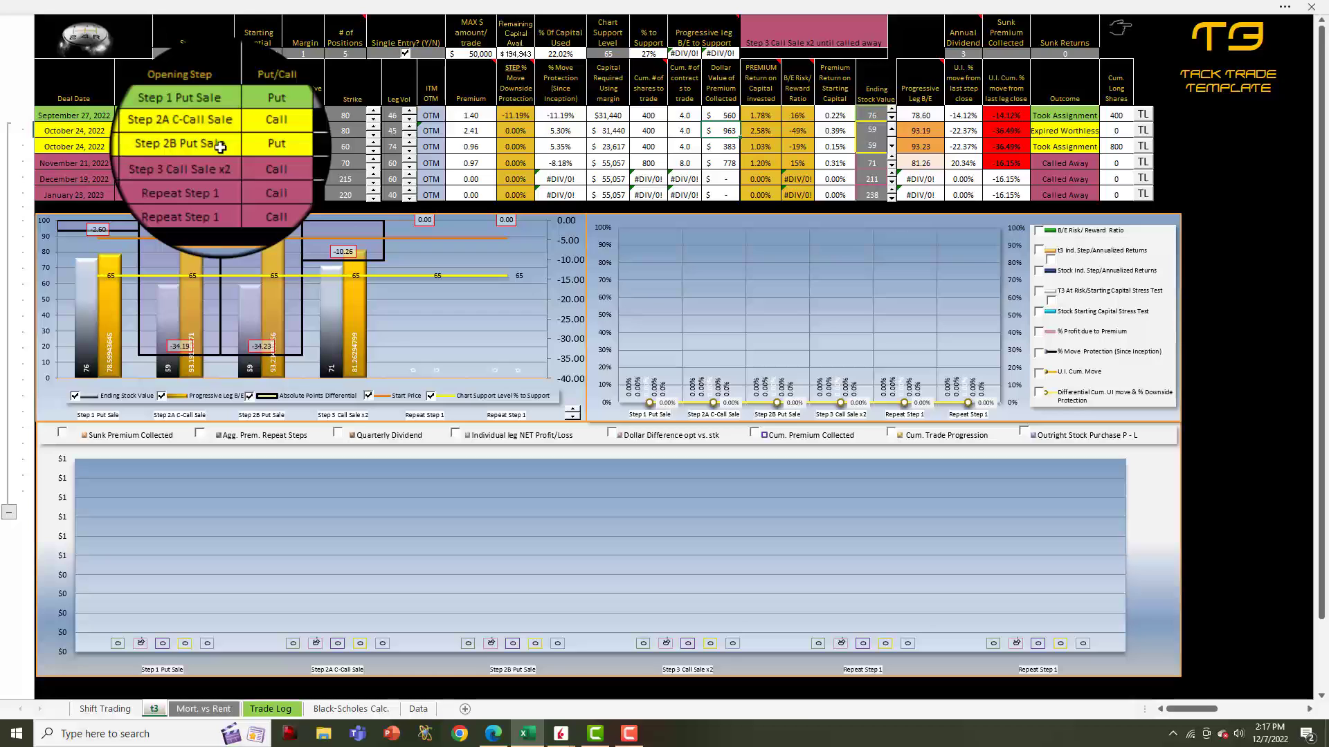
click(676, 112)
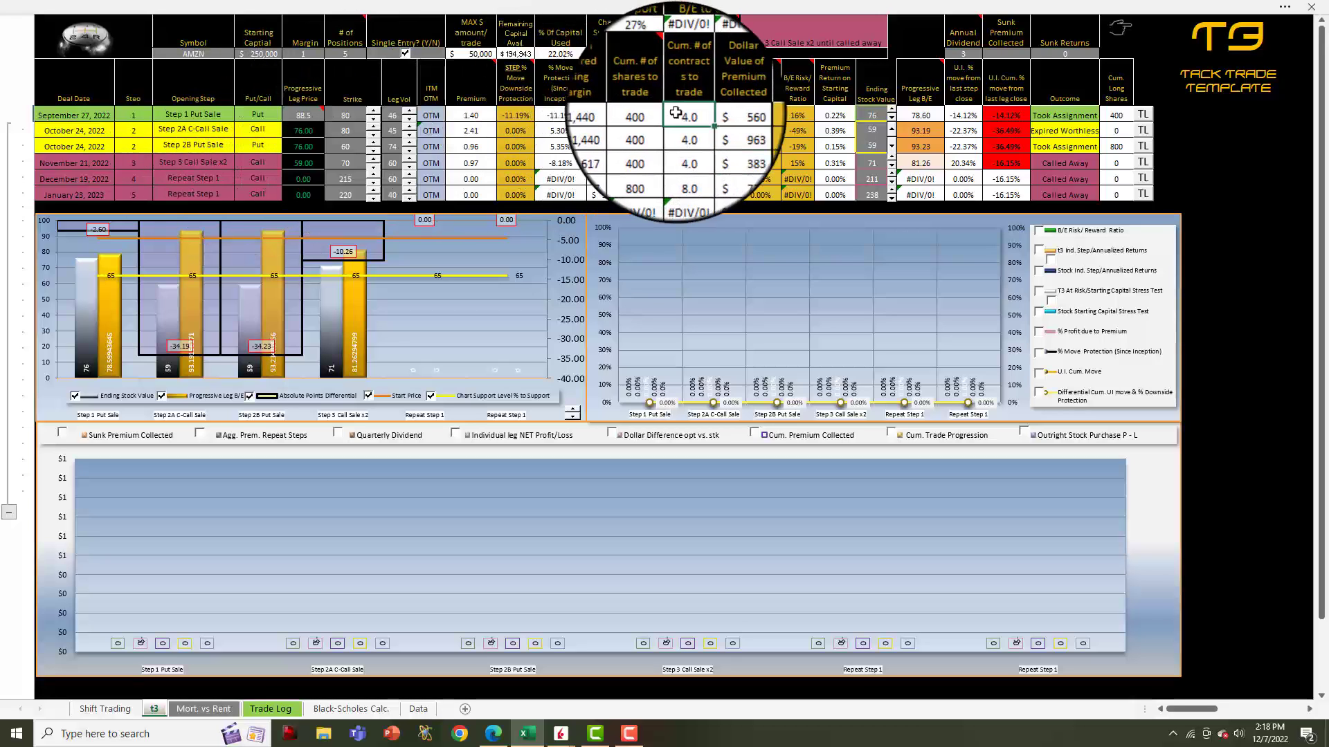
click(643, 114)
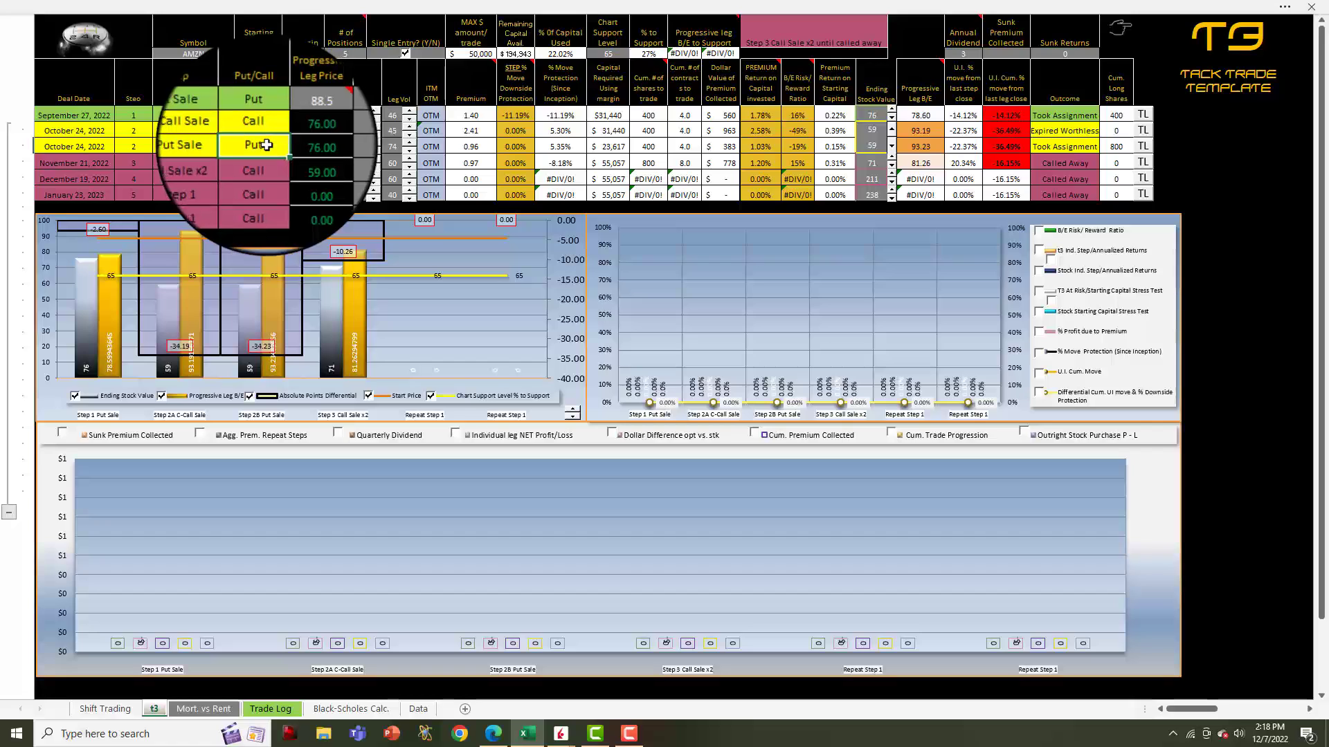
Raise the Step 2B put sale's strike to 70
click(189, 131)
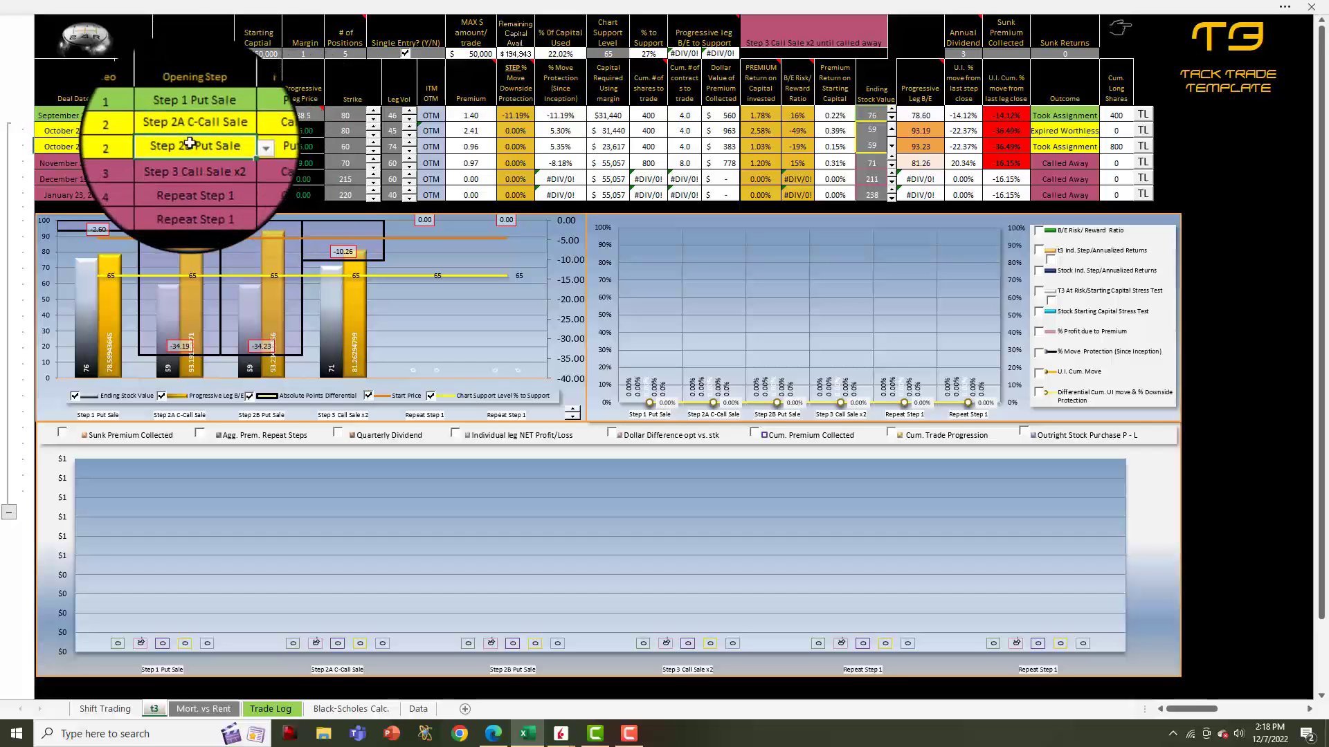
click(360, 147)
click(376, 148)
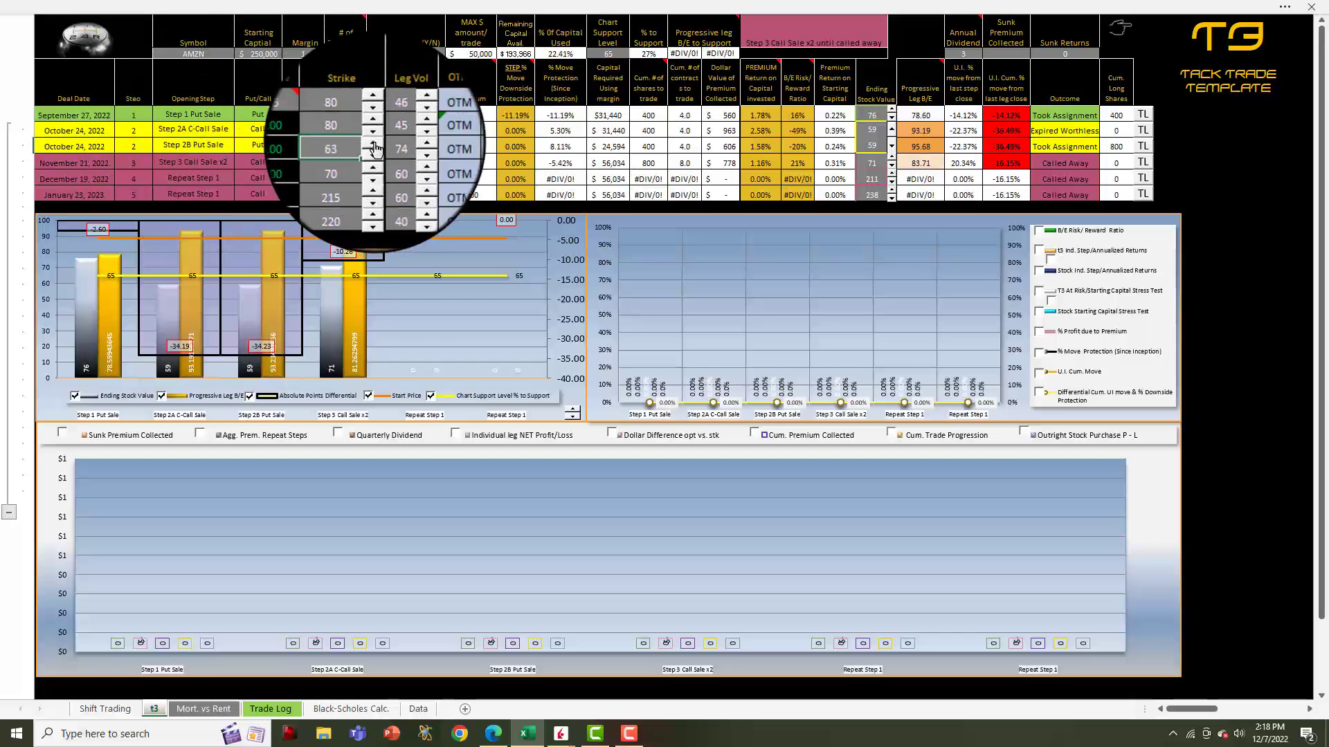
click(376, 145)
click(375, 145)
click(375, 145)
click(375, 145)
click(375, 145)
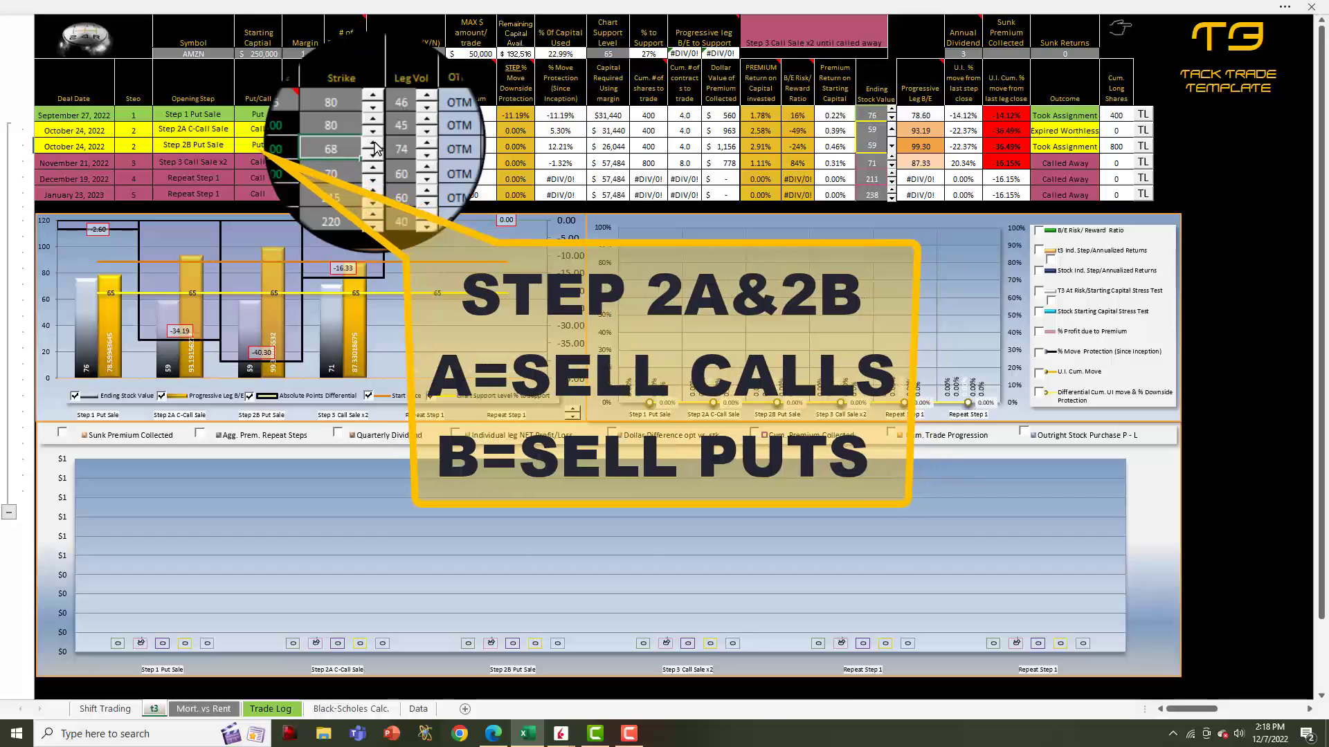
click(375, 146)
click(375, 145)
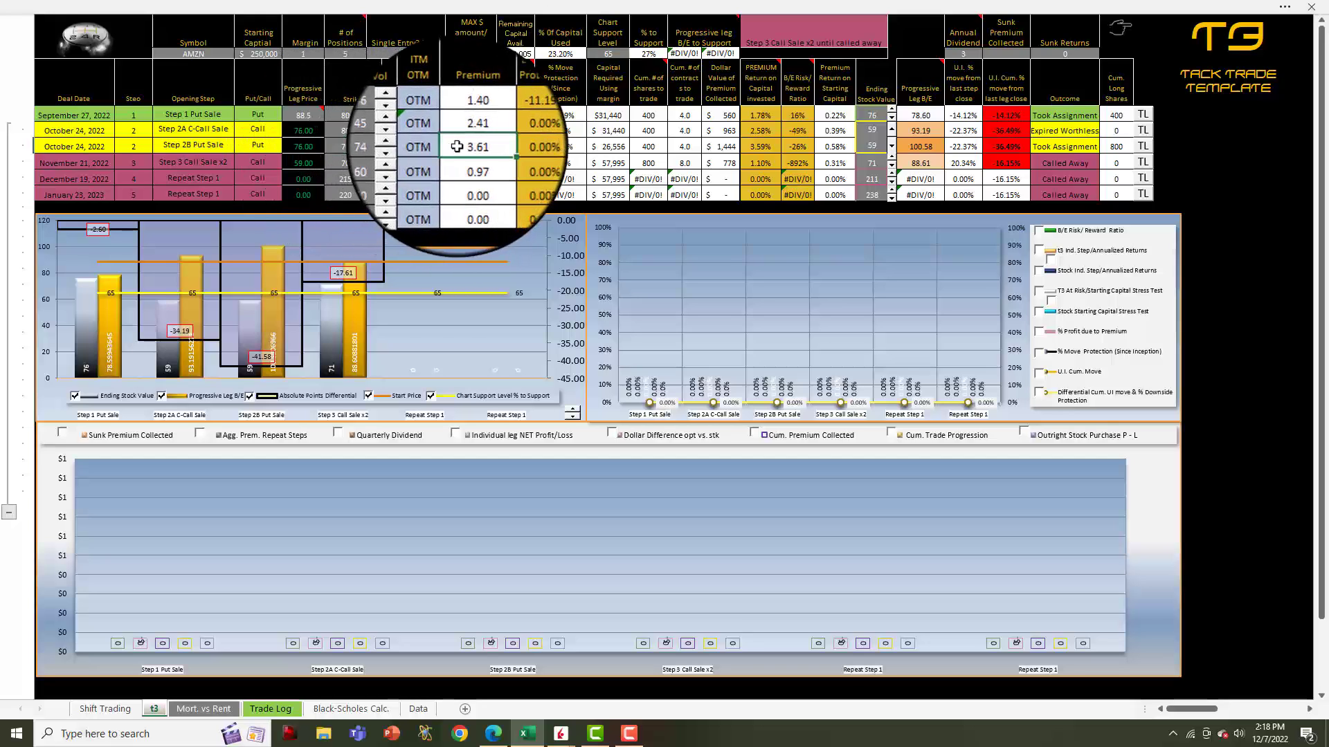
Compare the dollar value of premium collected for the Step 2A call and Step 2B put, along with the contracts traded
click(694, 146)
click(708, 149)
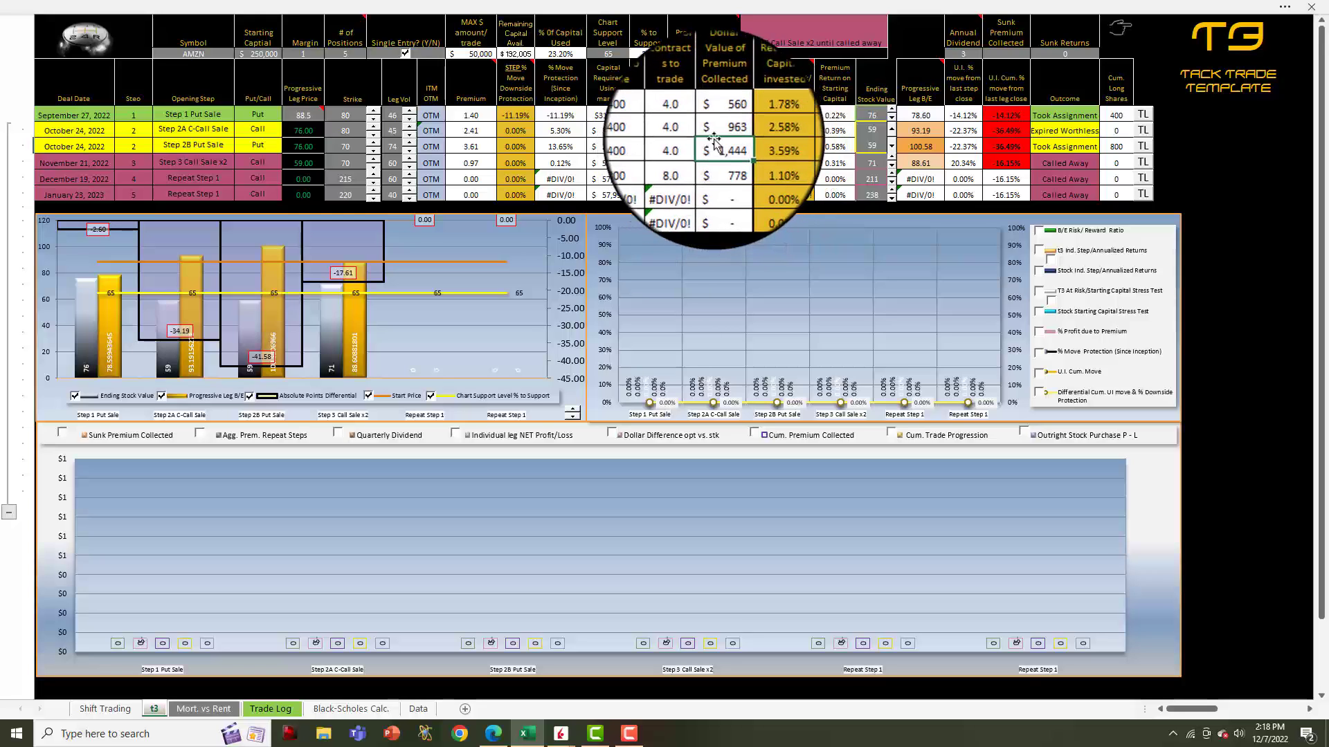
key(Up)
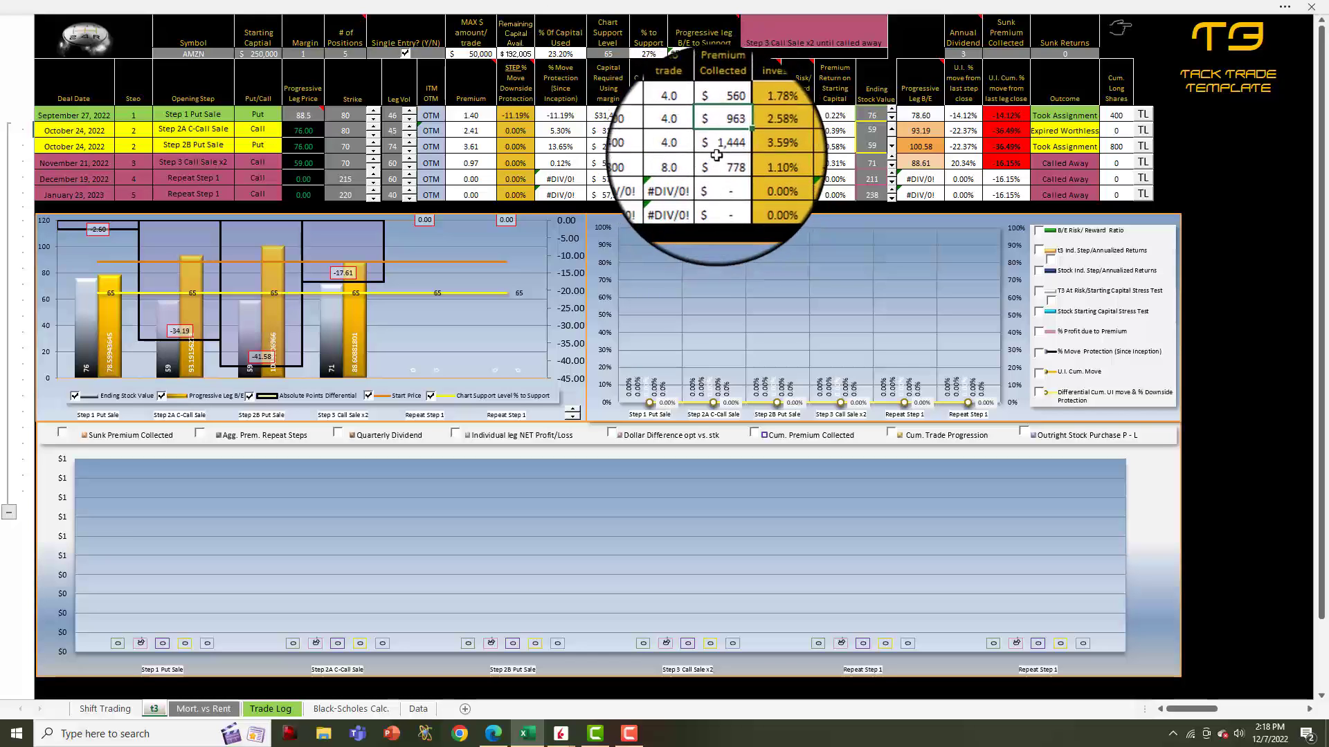
click(719, 148)
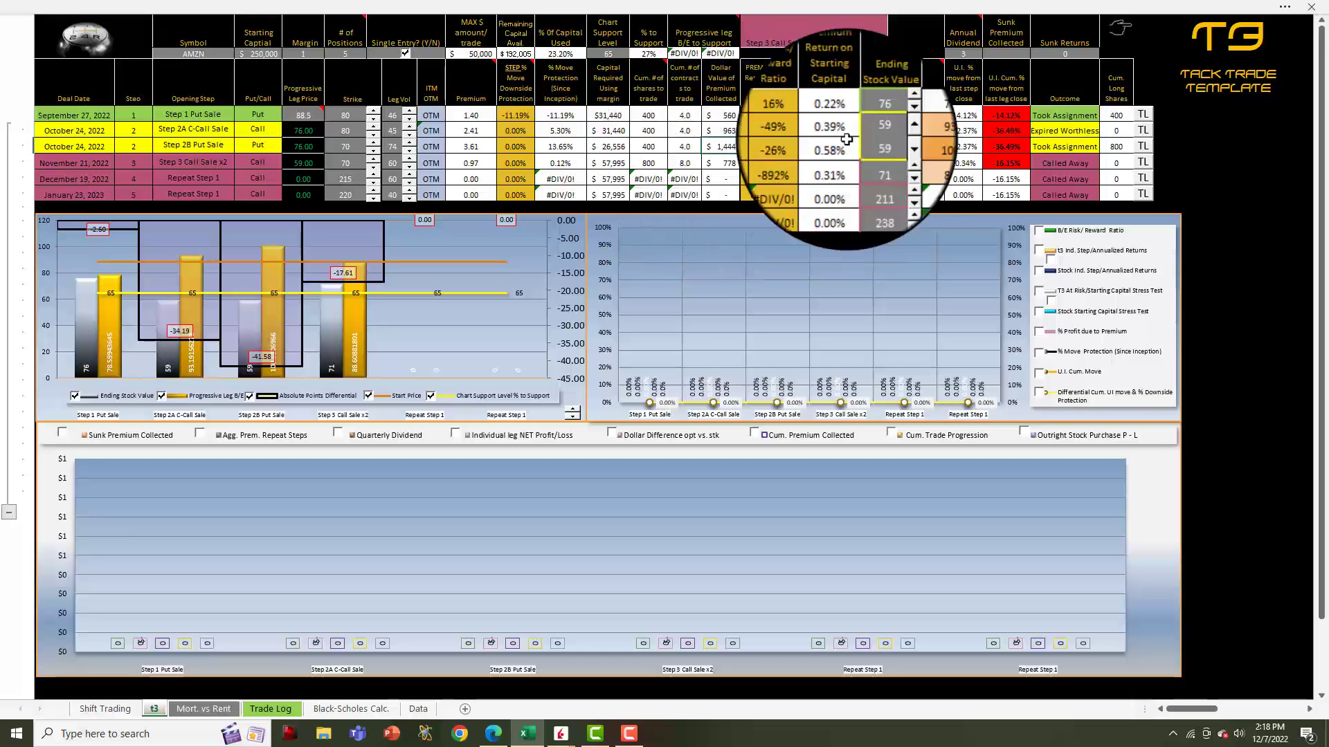
Raise the shared Step 2 ending stock value to 81
click(891, 133)
click(891, 133)
click(891, 133)
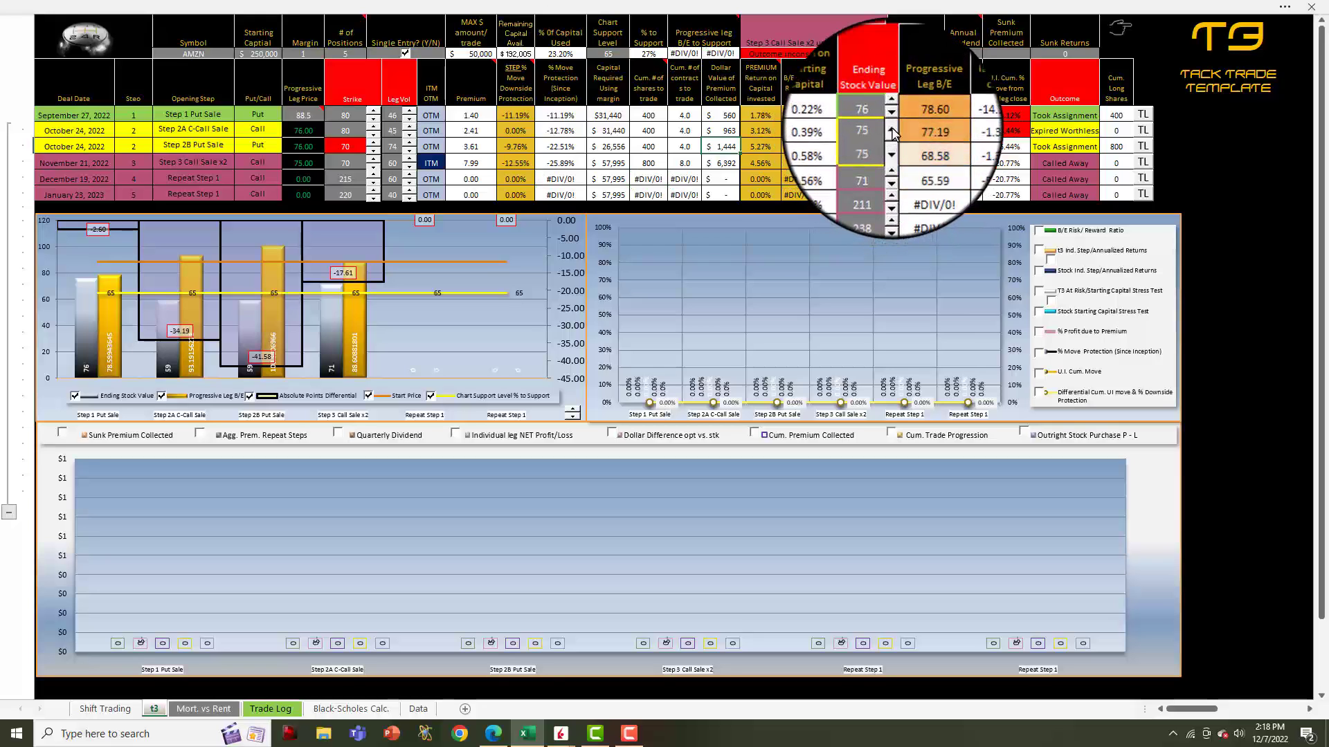
click(891, 133)
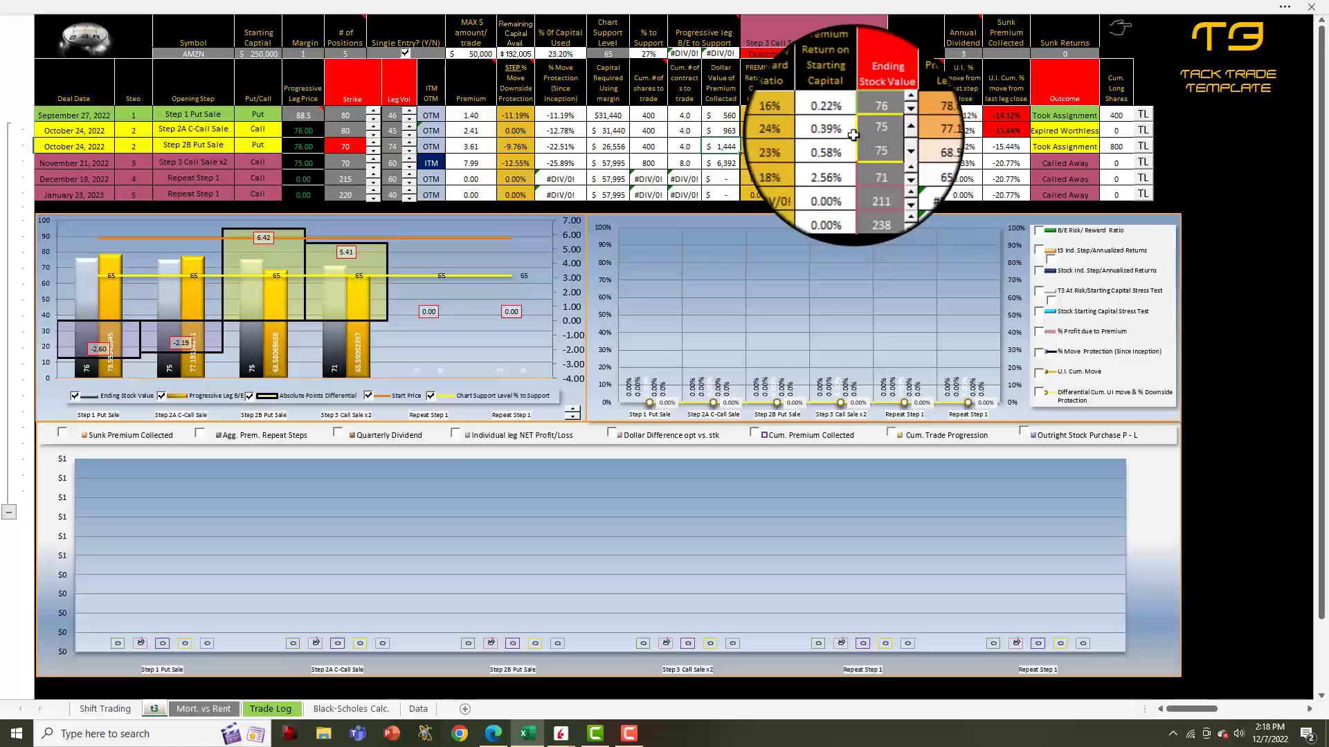
click(892, 134)
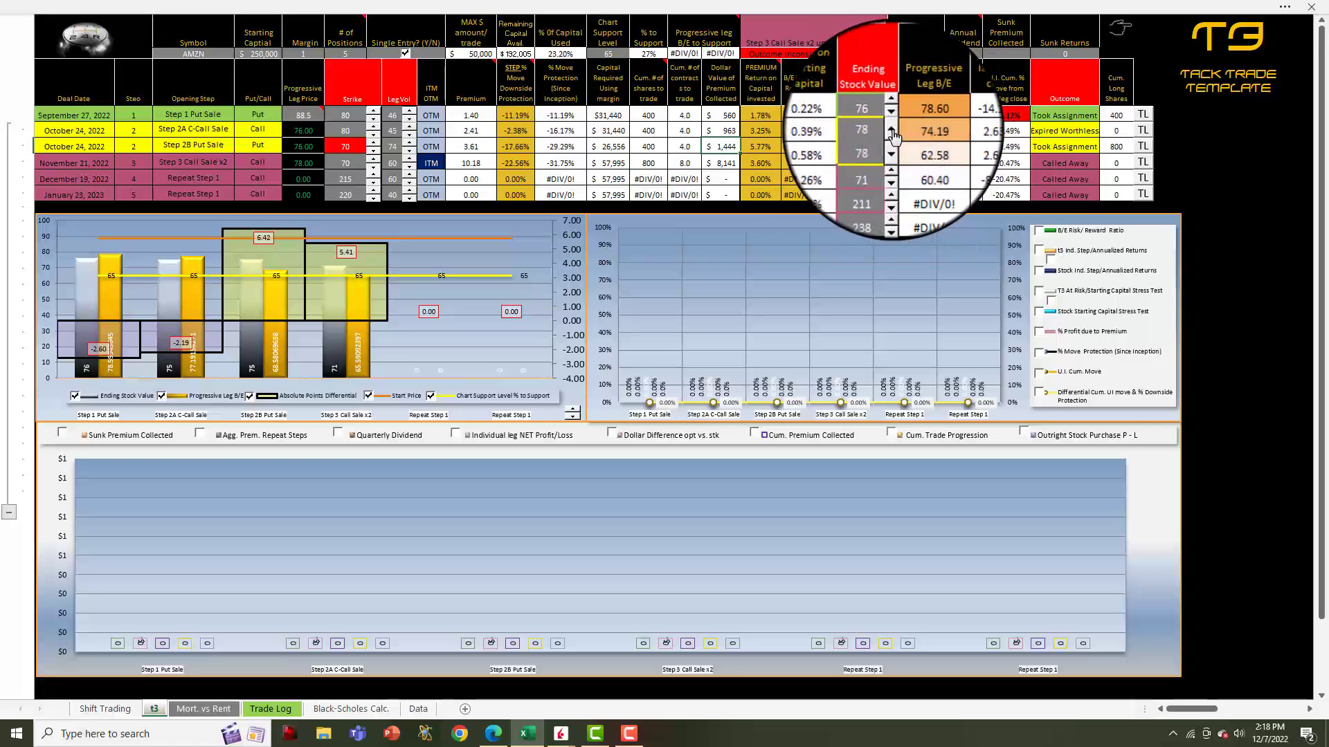
click(892, 134)
click(892, 134)
click(892, 133)
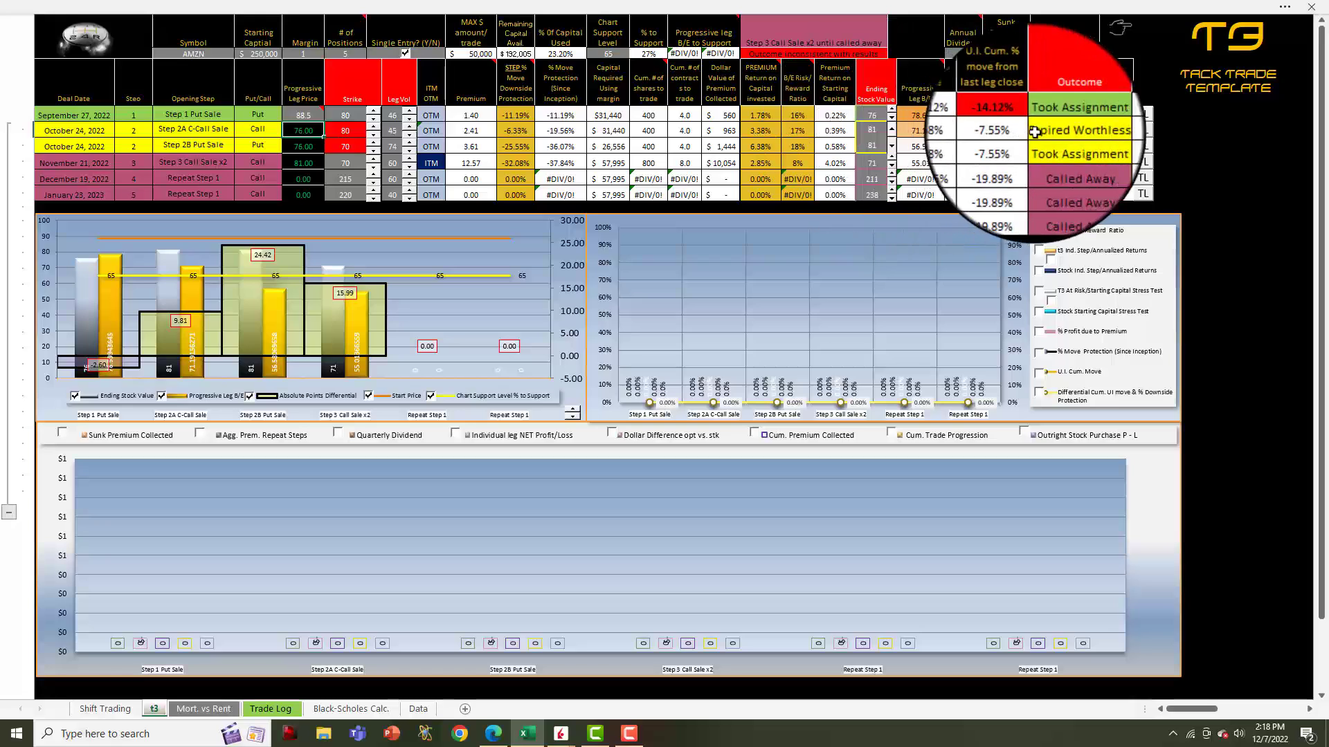
Set the Step 2A covered call's outcome to Called Away
click(1059, 132)
click(1109, 133)
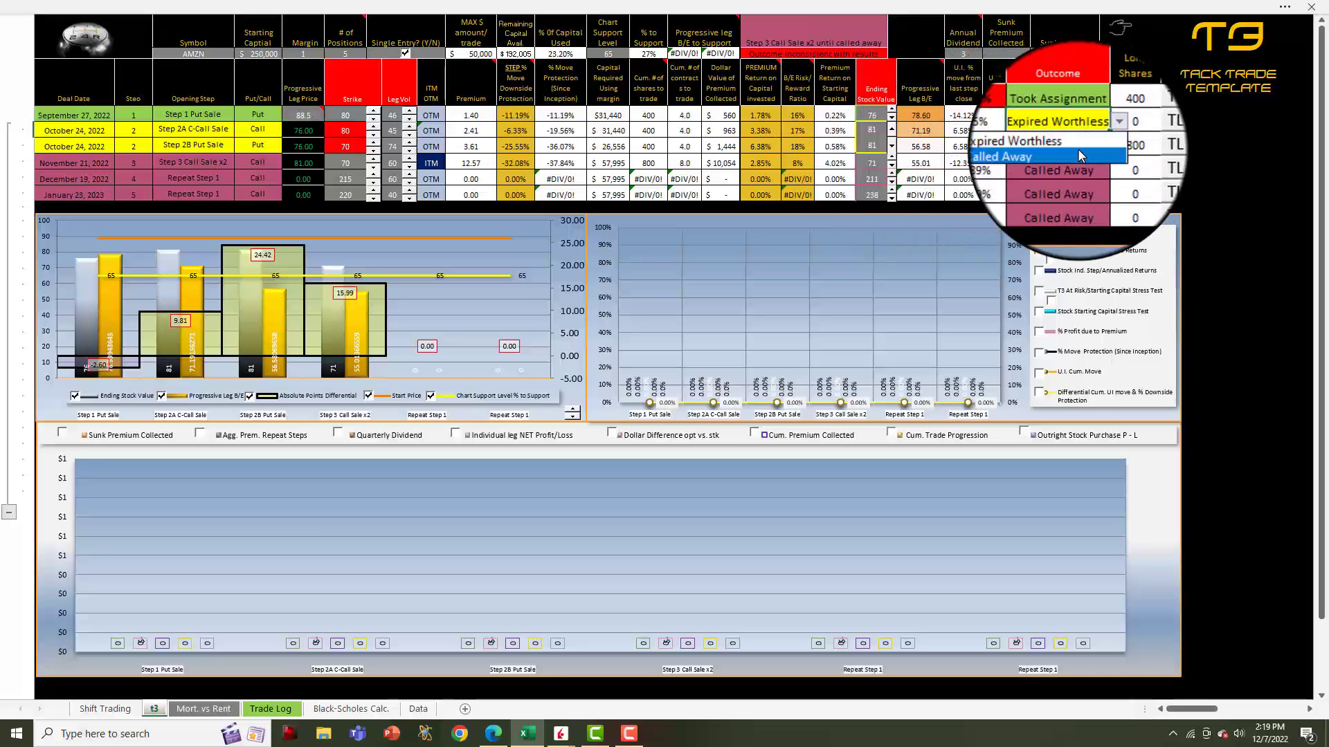
click(1082, 155)
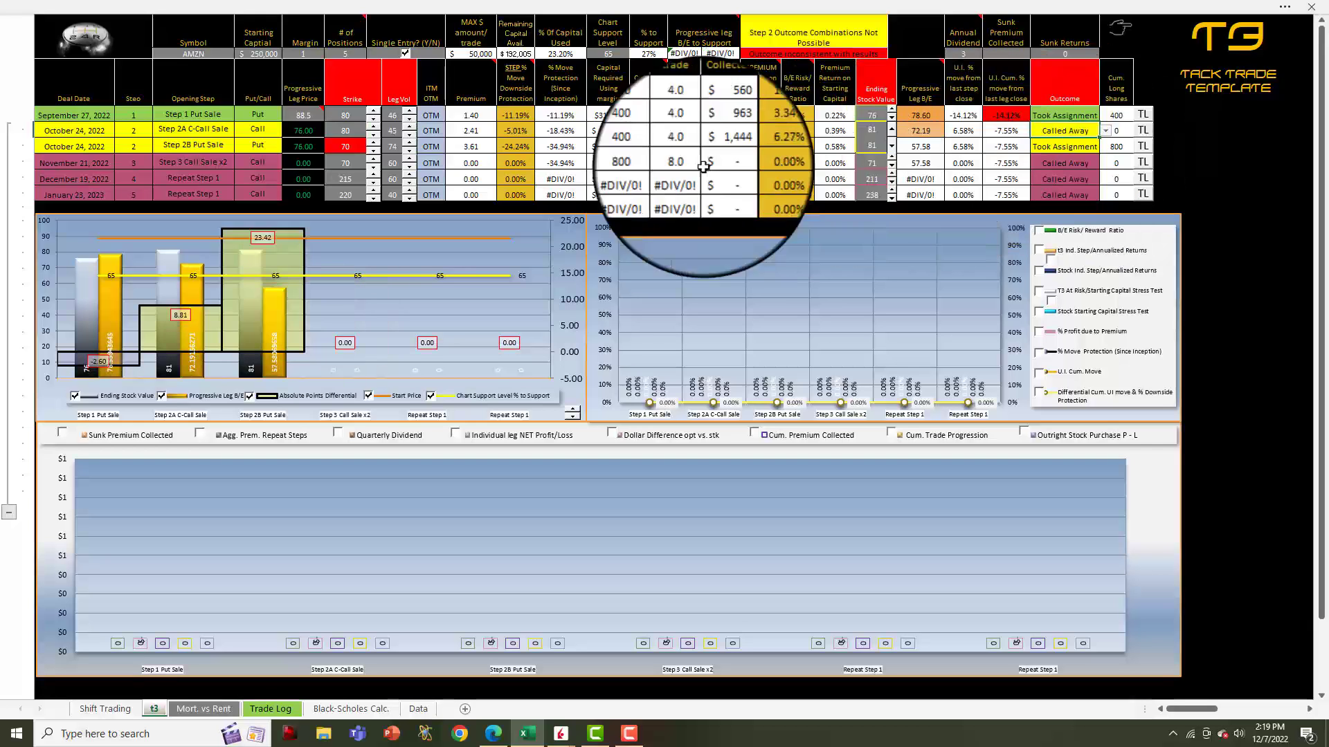
Check the Step 2A call's strike against its ending stock value and outcome
click(344, 130)
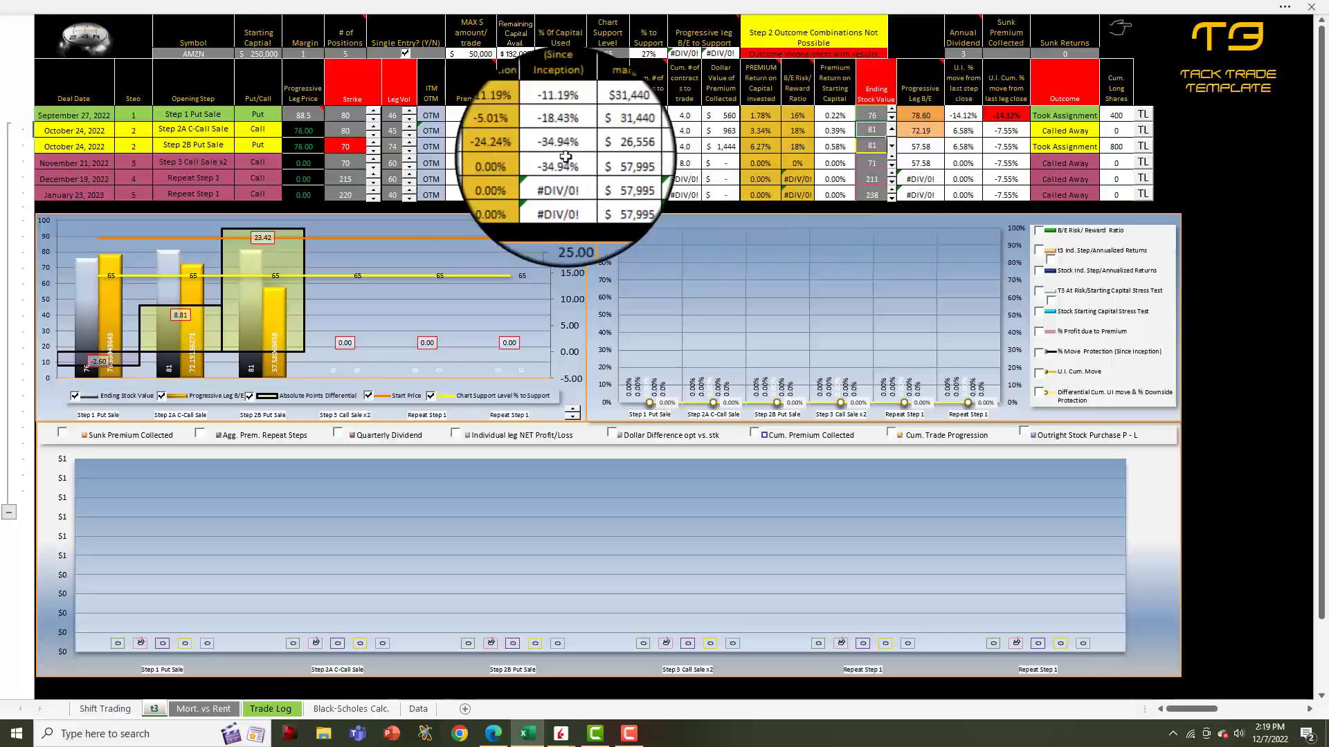
click(336, 130)
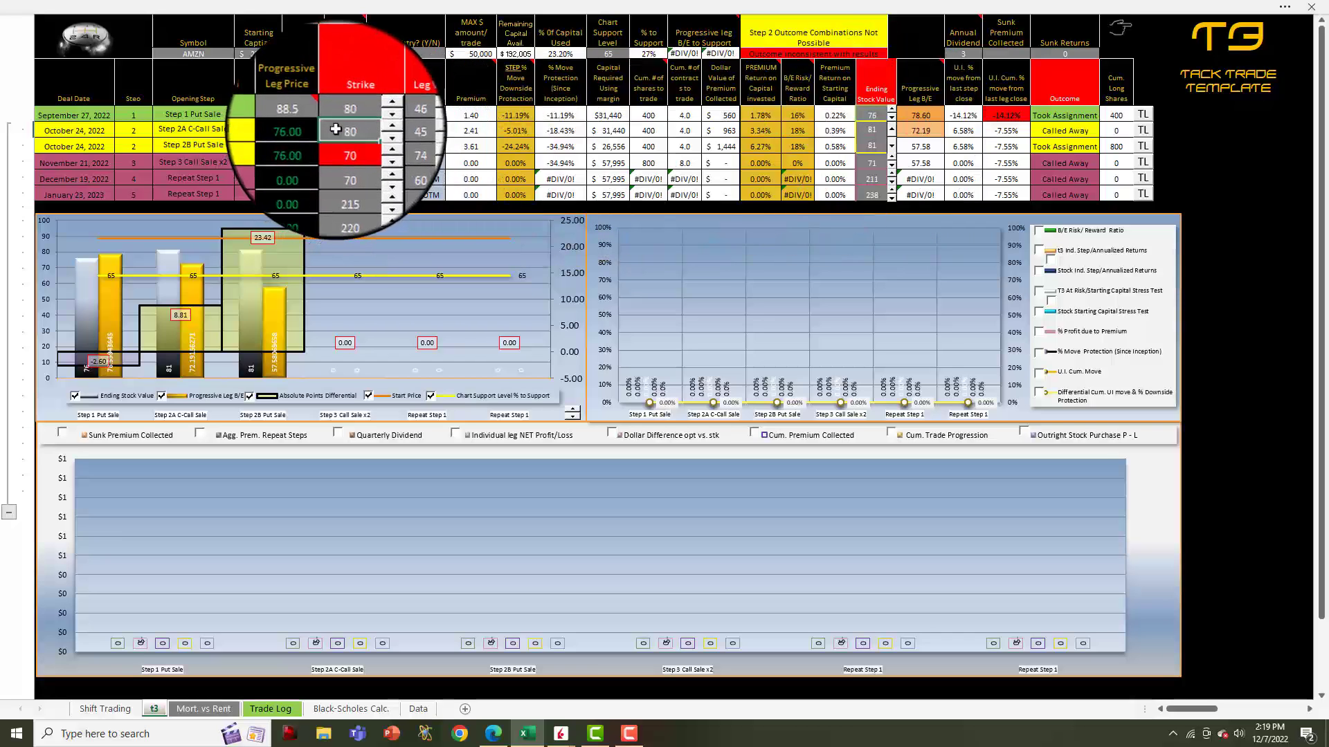
click(864, 130)
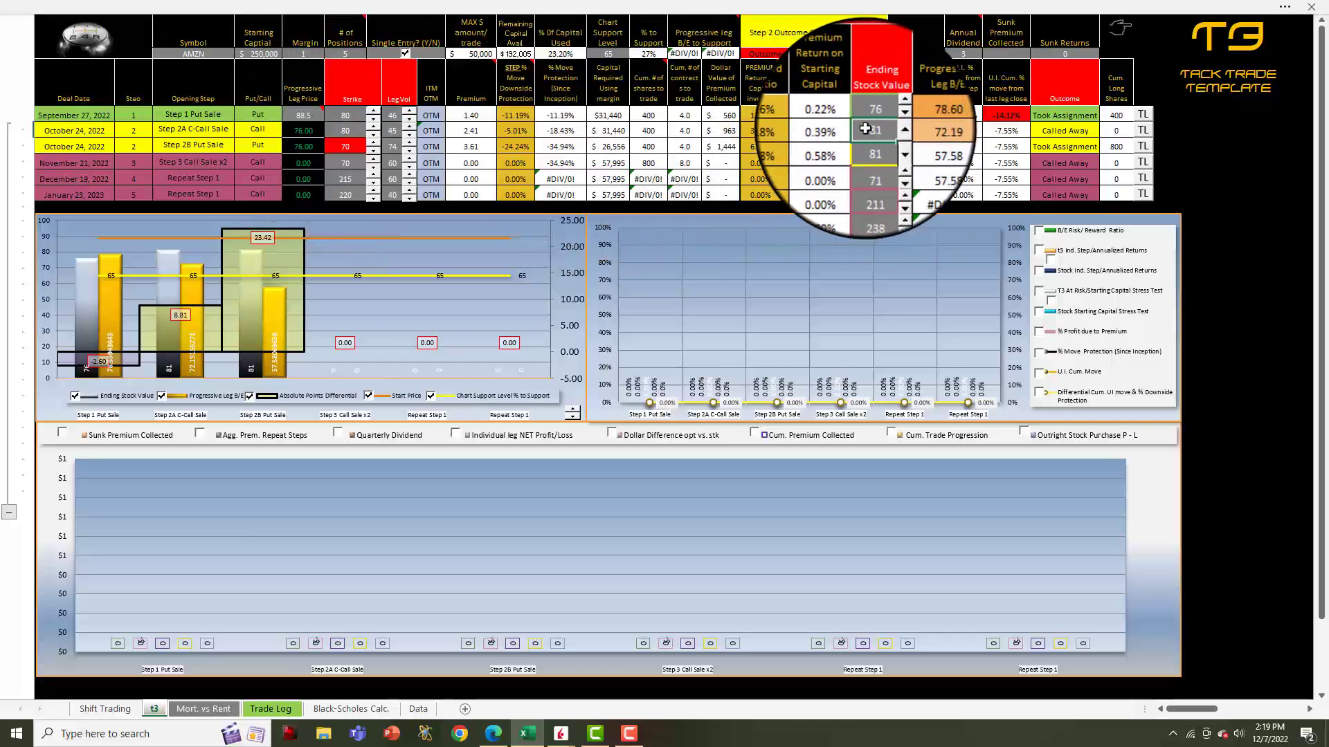
click(1059, 130)
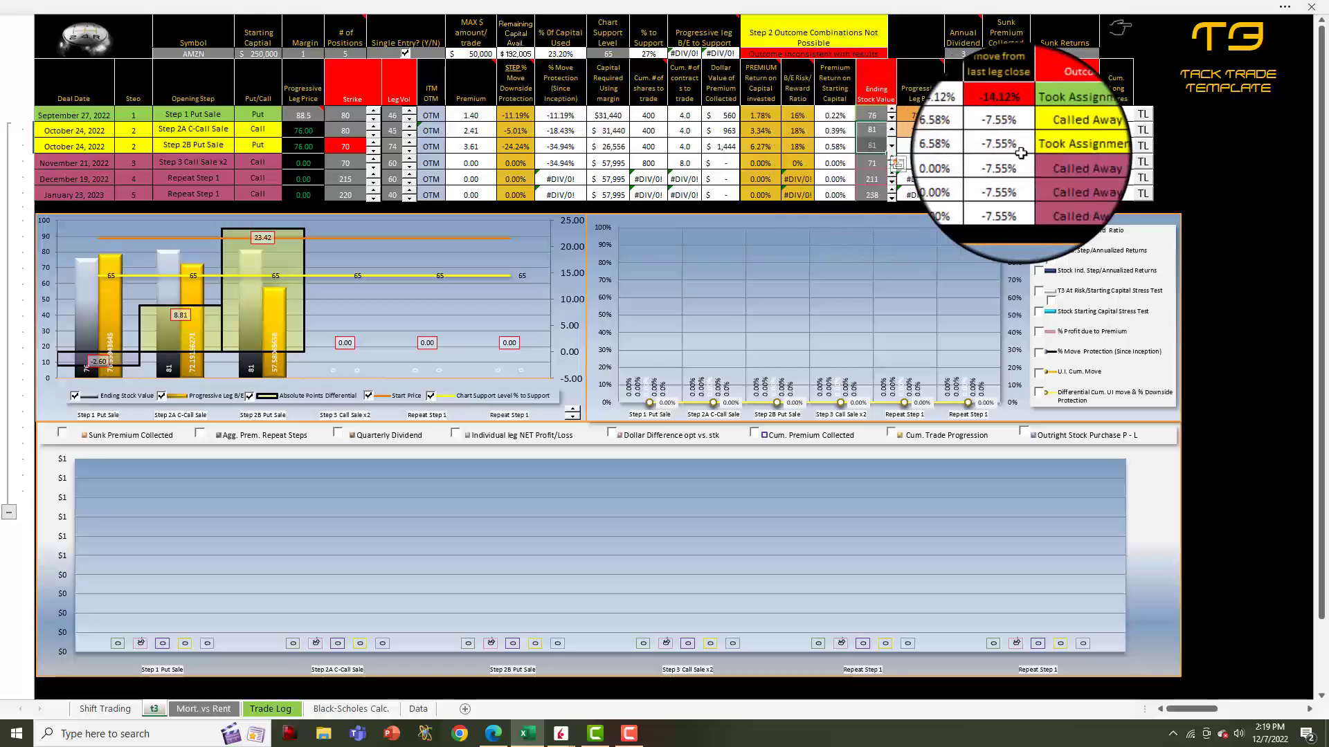
Set the Step 2B put sale's outcome to Expired Worthless
click(1066, 154)
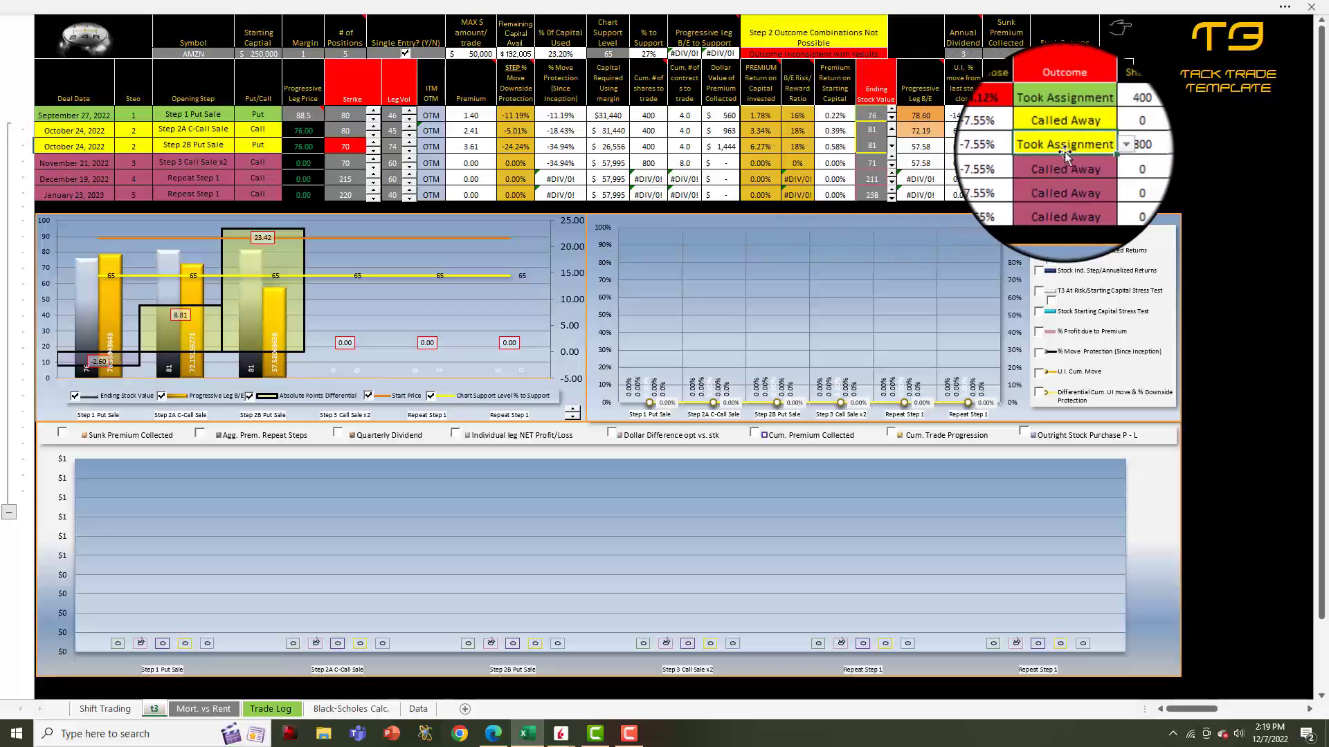
click(1108, 143)
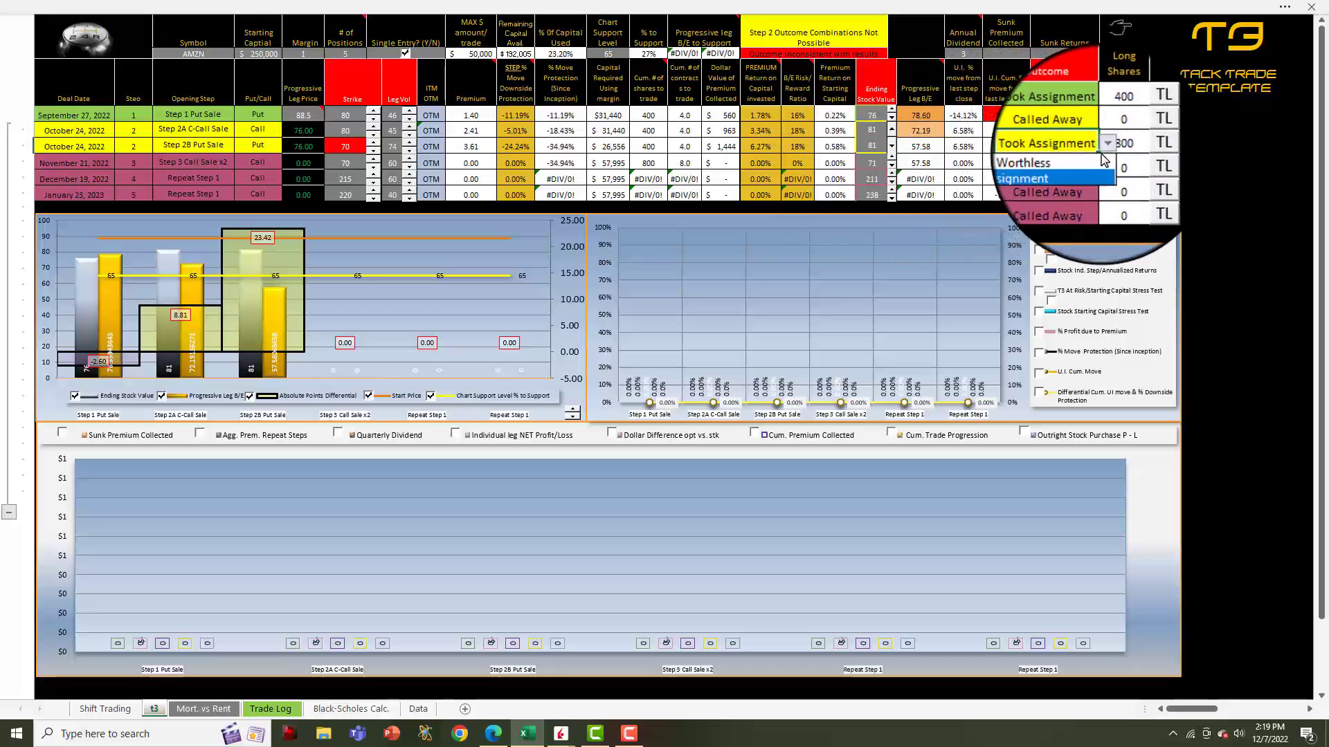
click(1104, 161)
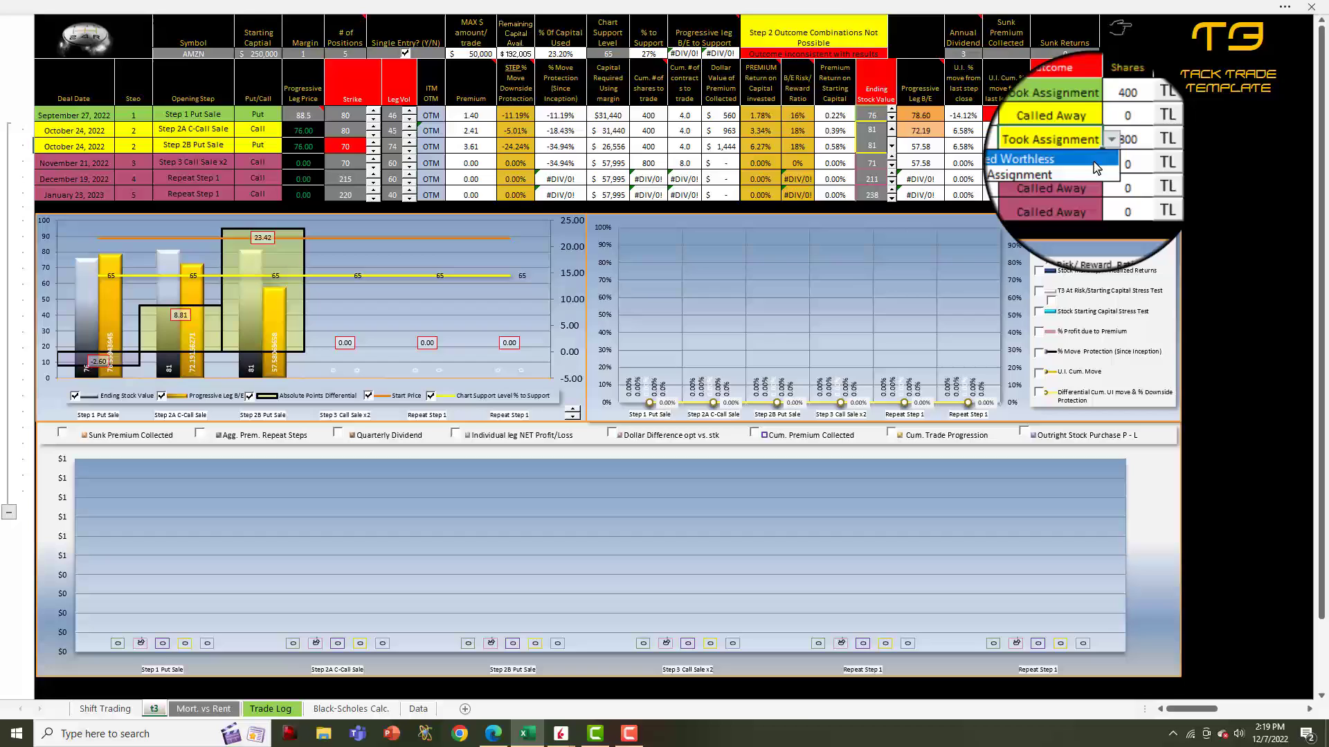
Review the premium collected on the Step 1 and Step 2A legs and the deal dates of both Step 2 legs
click(737, 148)
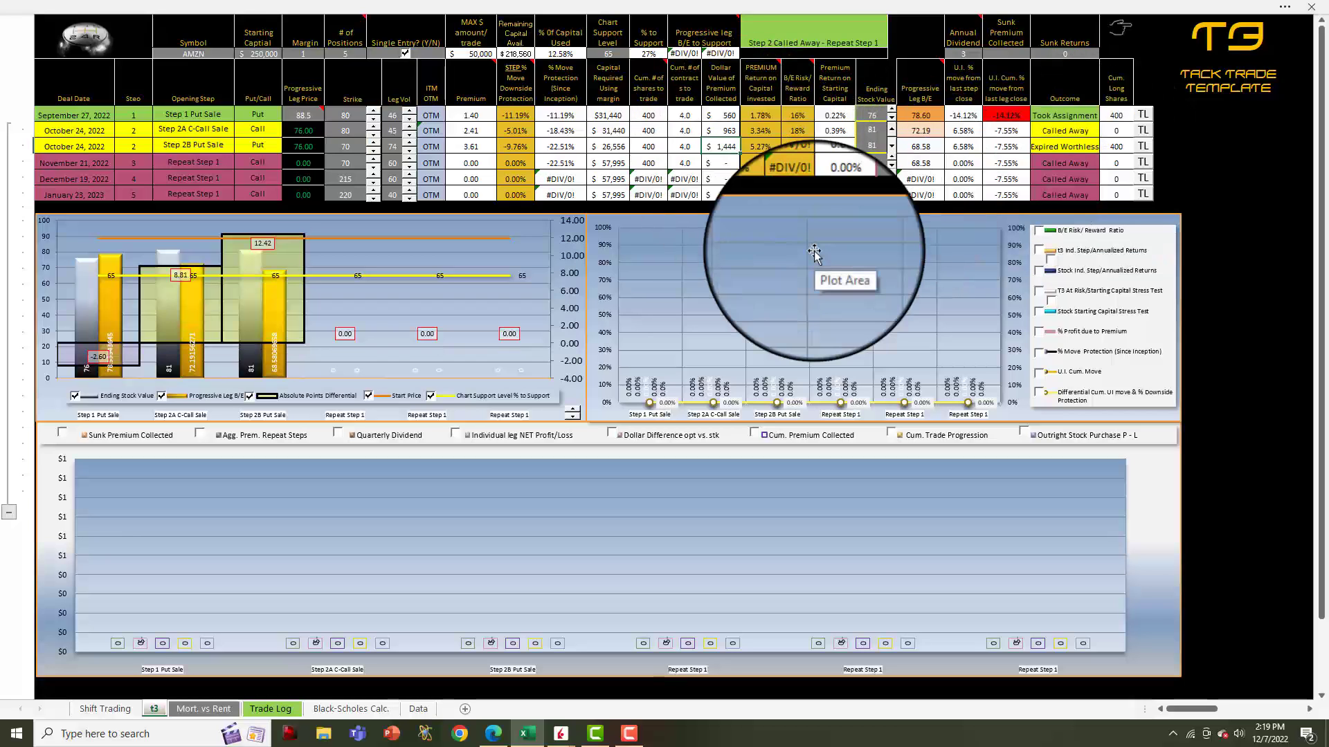
click(720, 119)
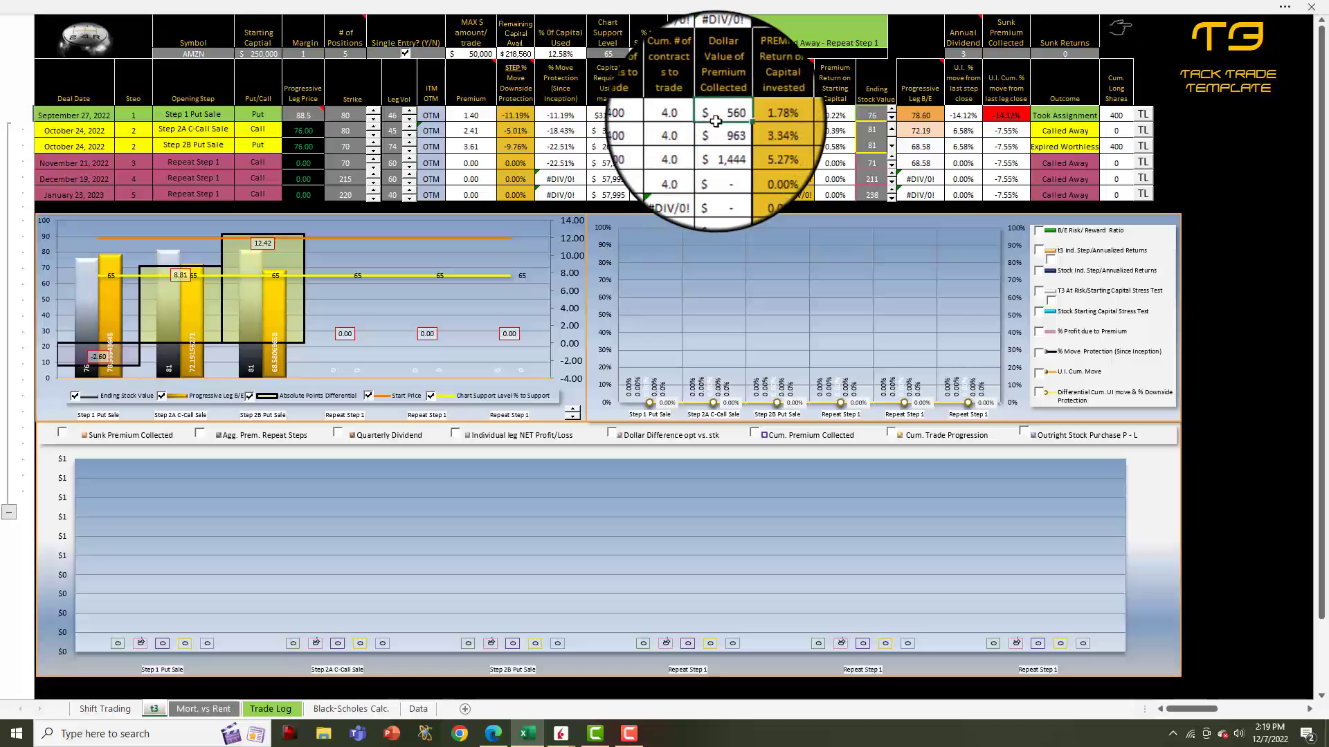
click(719, 142)
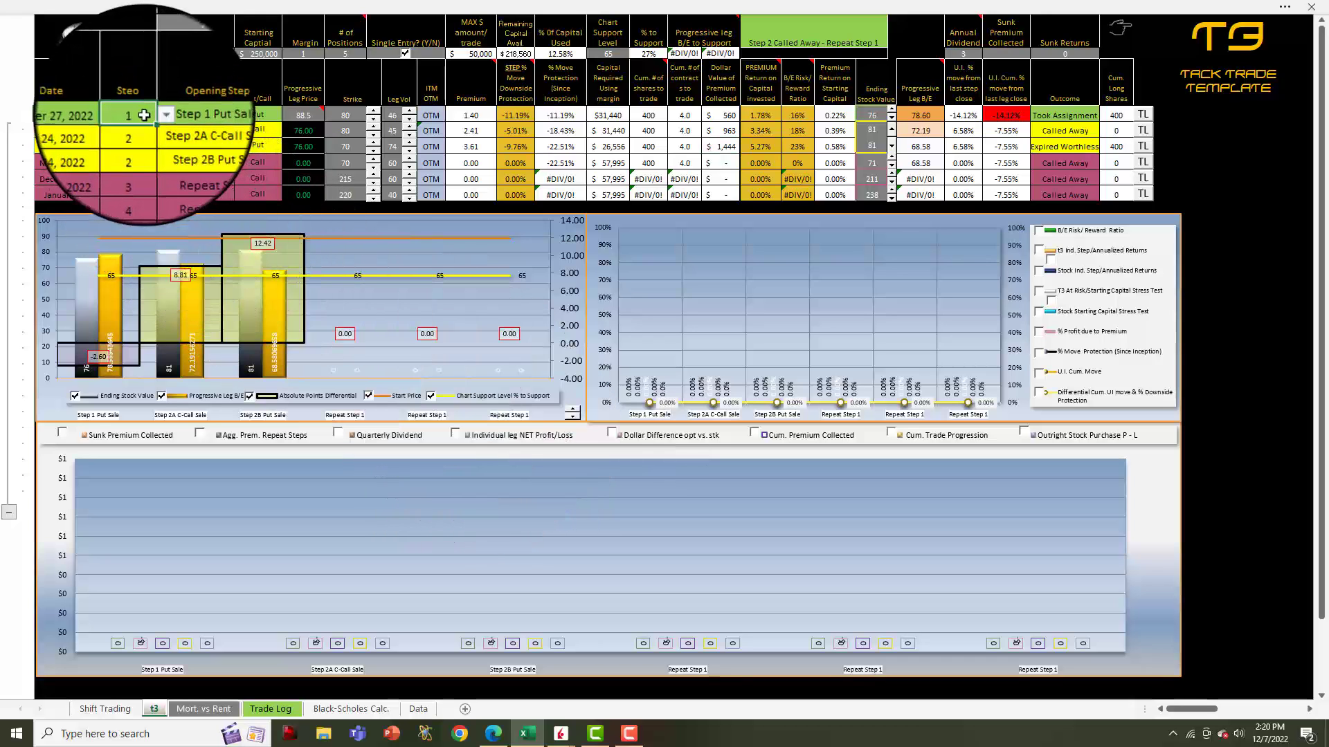
drag(100, 134, 100, 137)
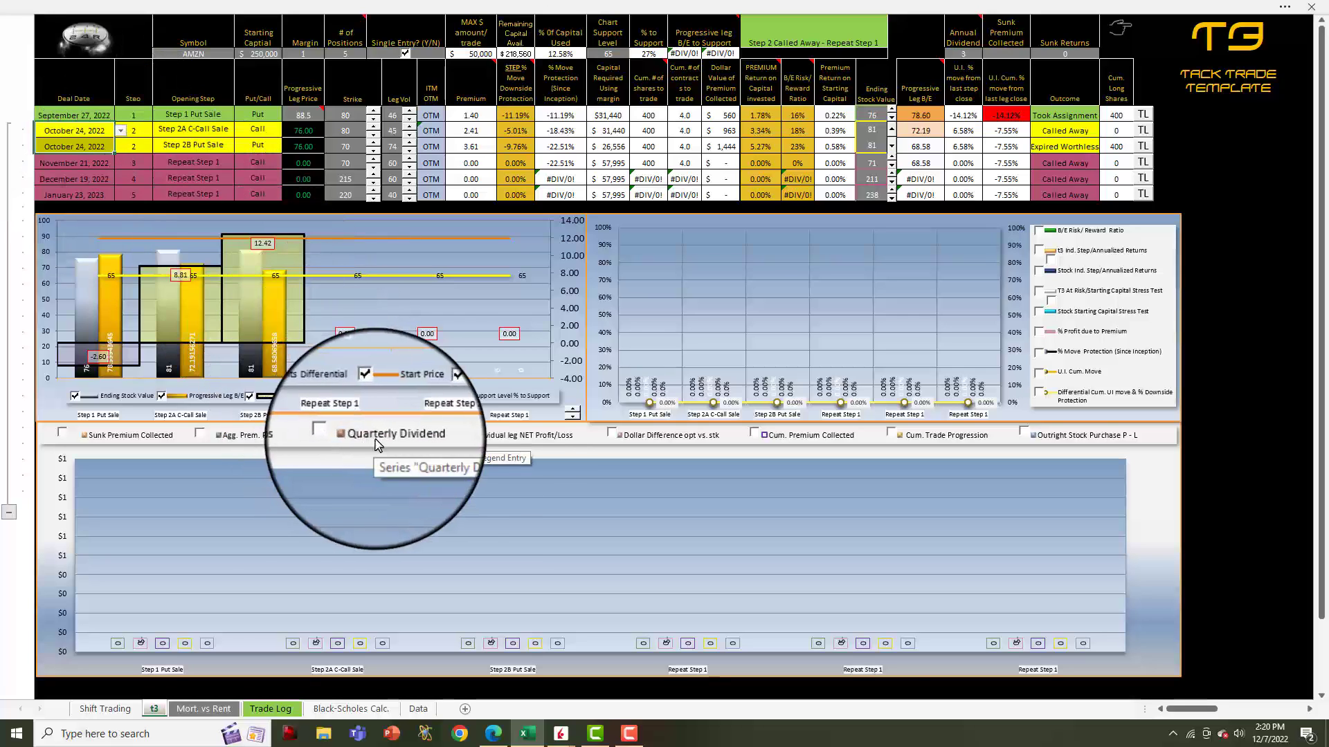
Show the Individual leg NET Profit/Loss series in the dollar chart and inspect the Step 1, 2A and 2B bars
click(456, 434)
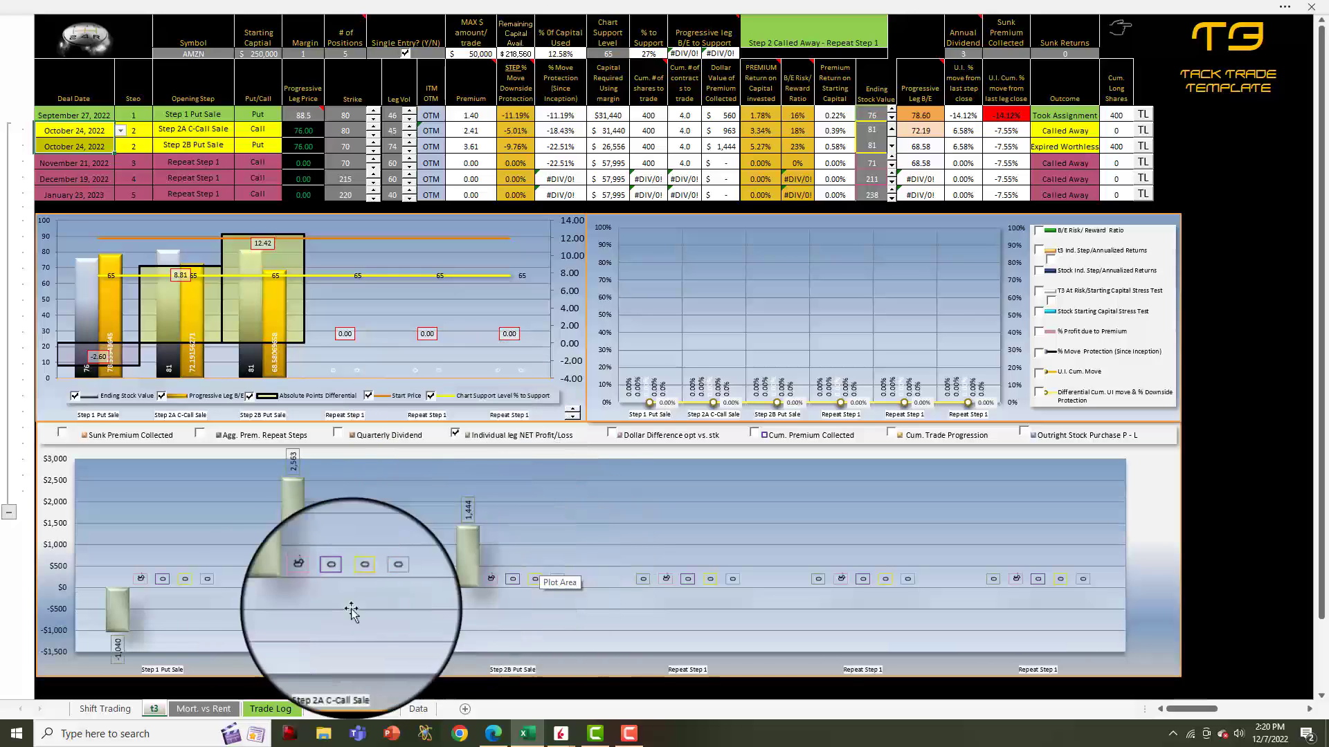
mouse_move(125, 624)
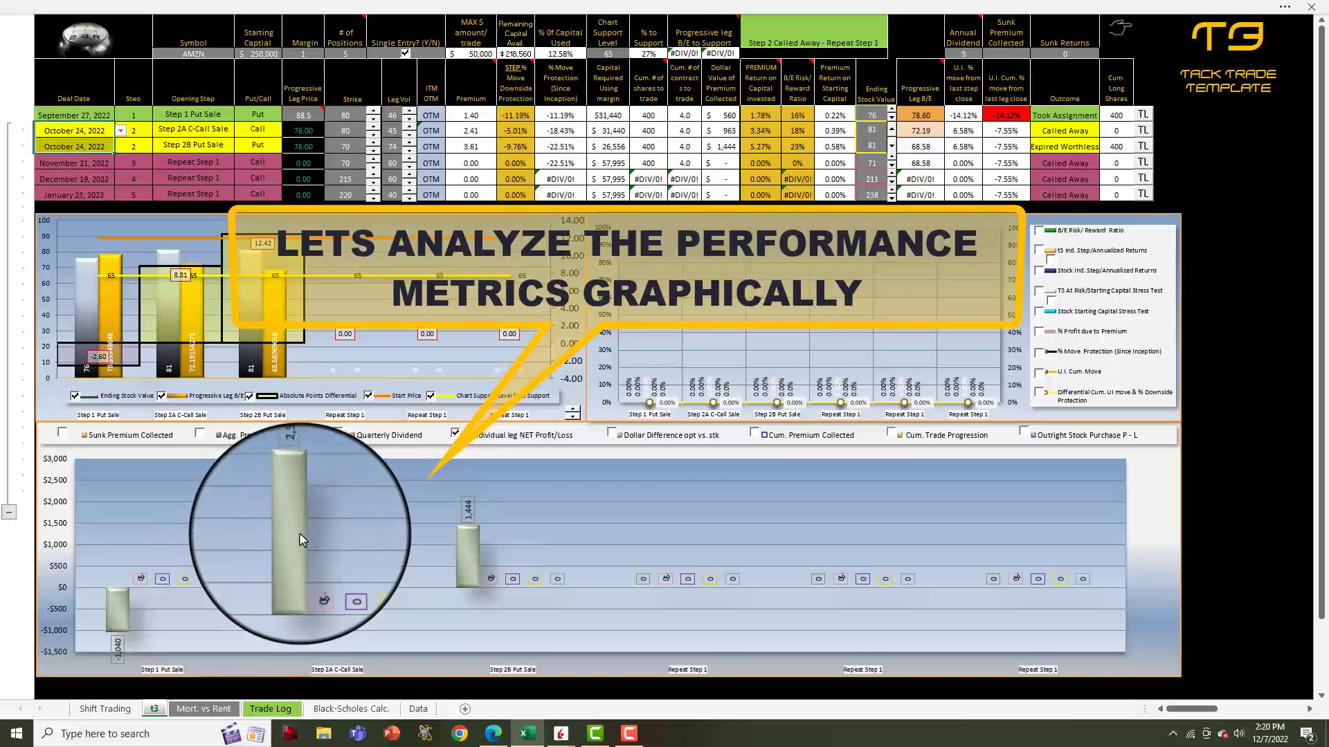
mouse_move(298, 540)
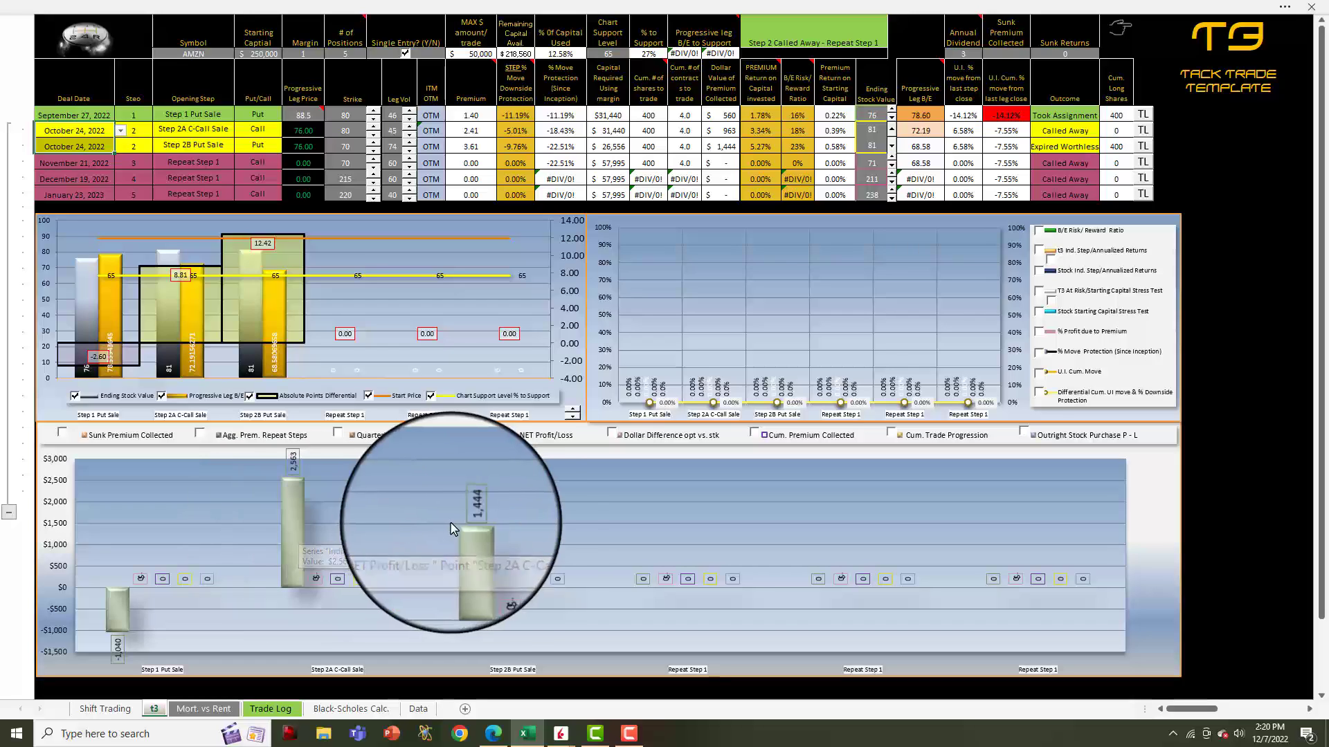
mouse_move(476, 561)
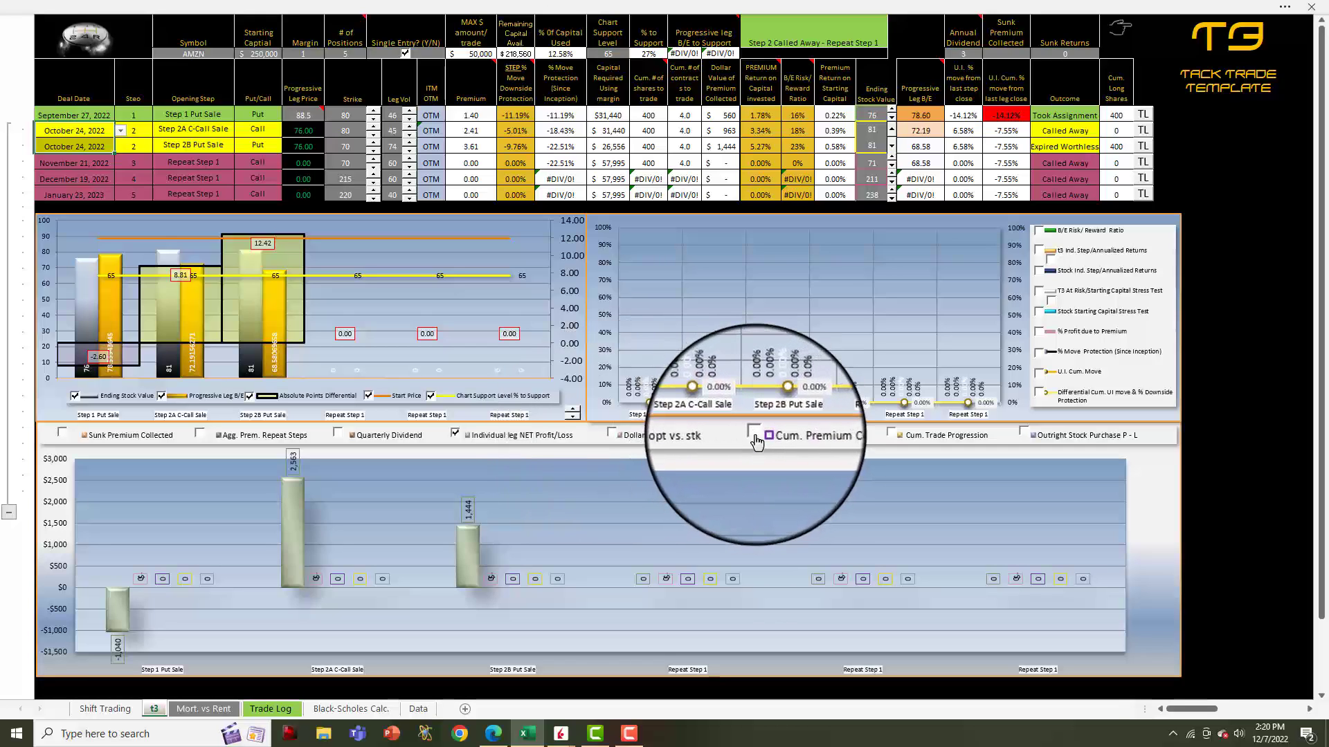
Add the Cum. Premium Collected series to the dollar chart and check the Step 1 bar and the Step 1 put's strike
click(755, 433)
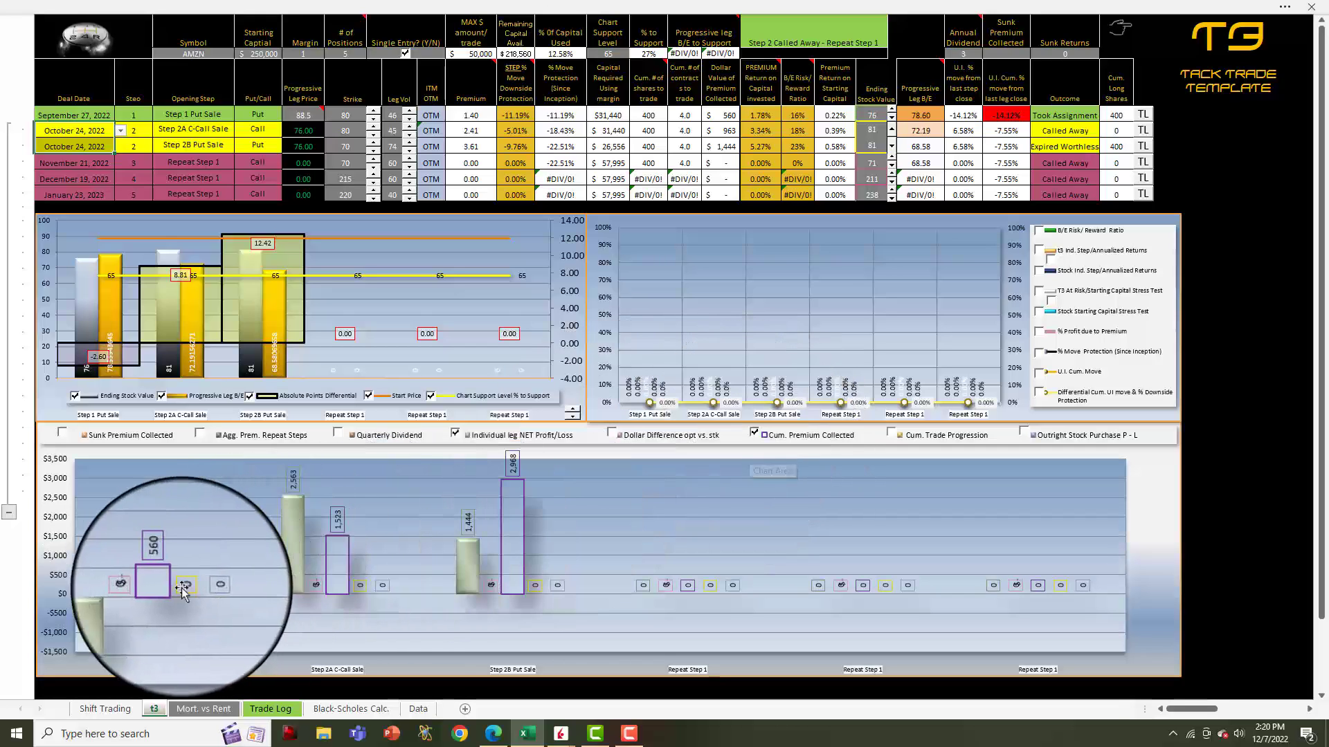
mouse_move(164, 594)
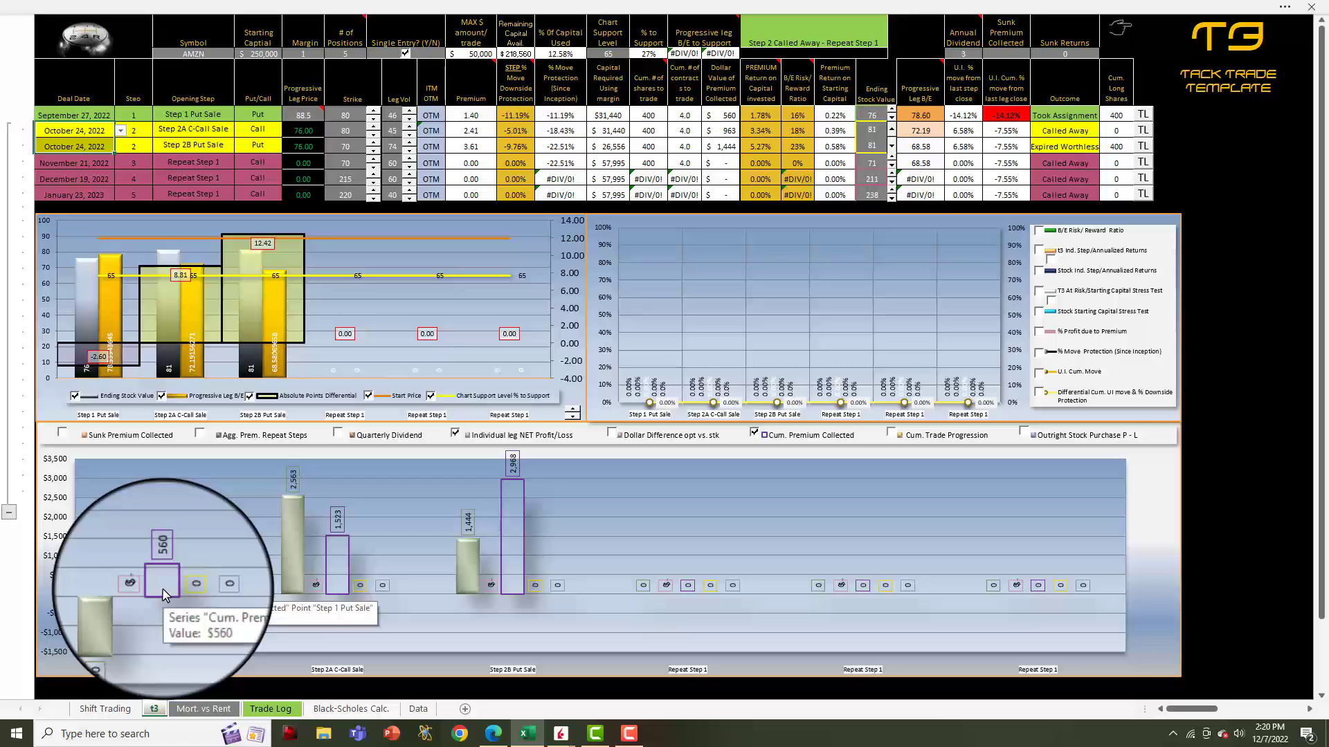
click(348, 114)
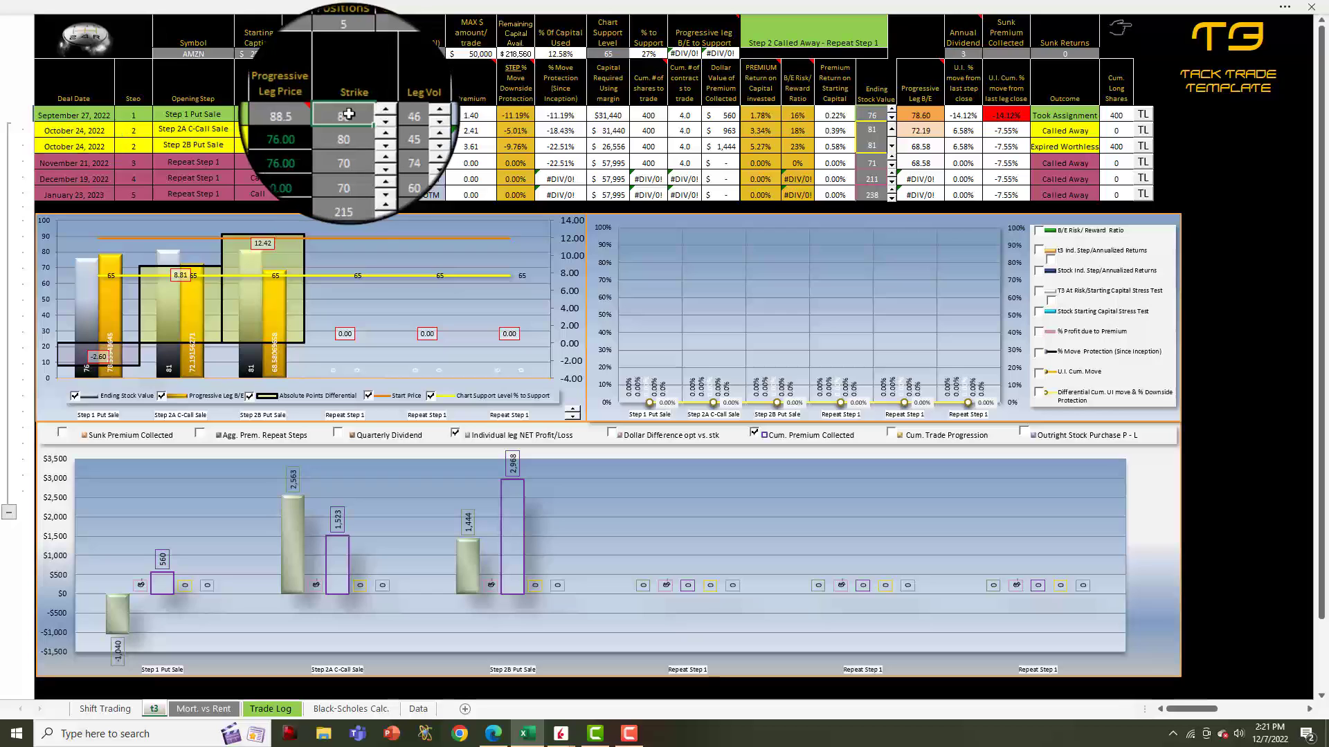
Compare the dollar premium collected on the Step 1 and Step 2A legs with the Cum. Premium Collected bars through Step 2B
click(720, 116)
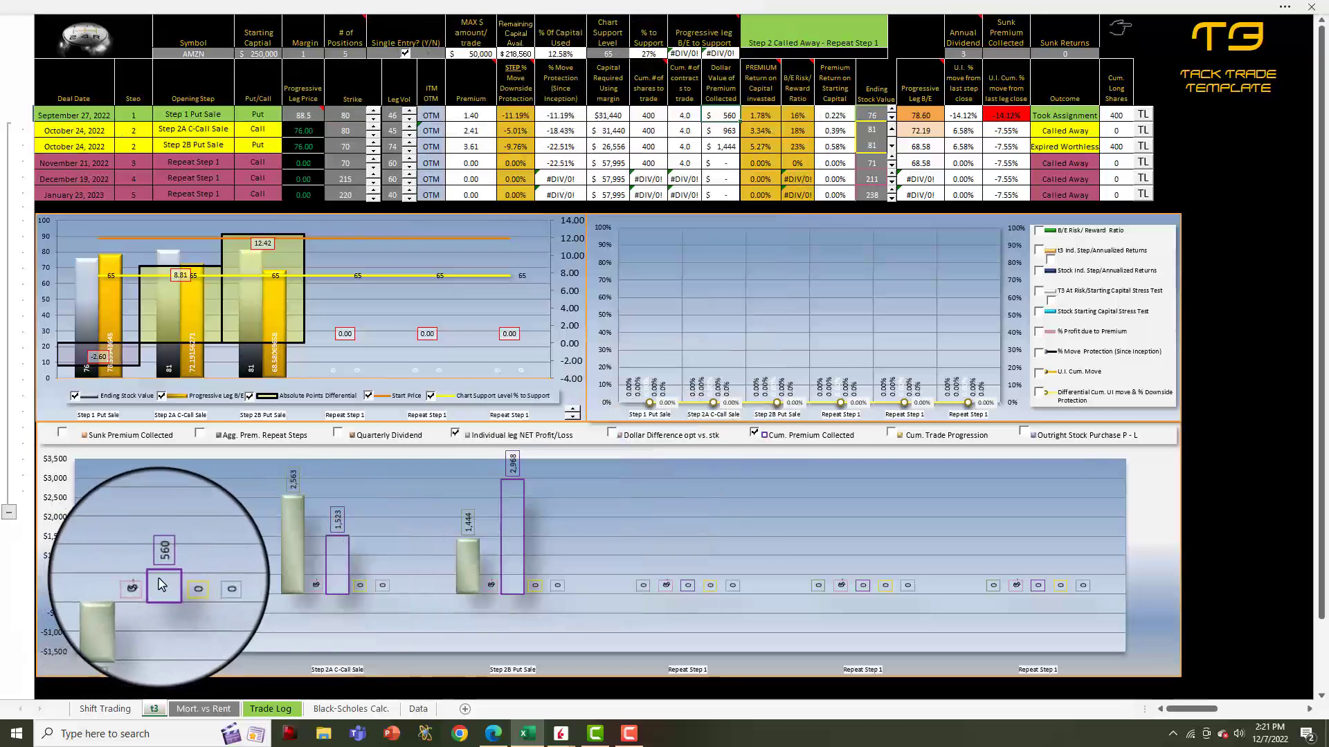
mouse_move(201, 578)
mouse_move(327, 572)
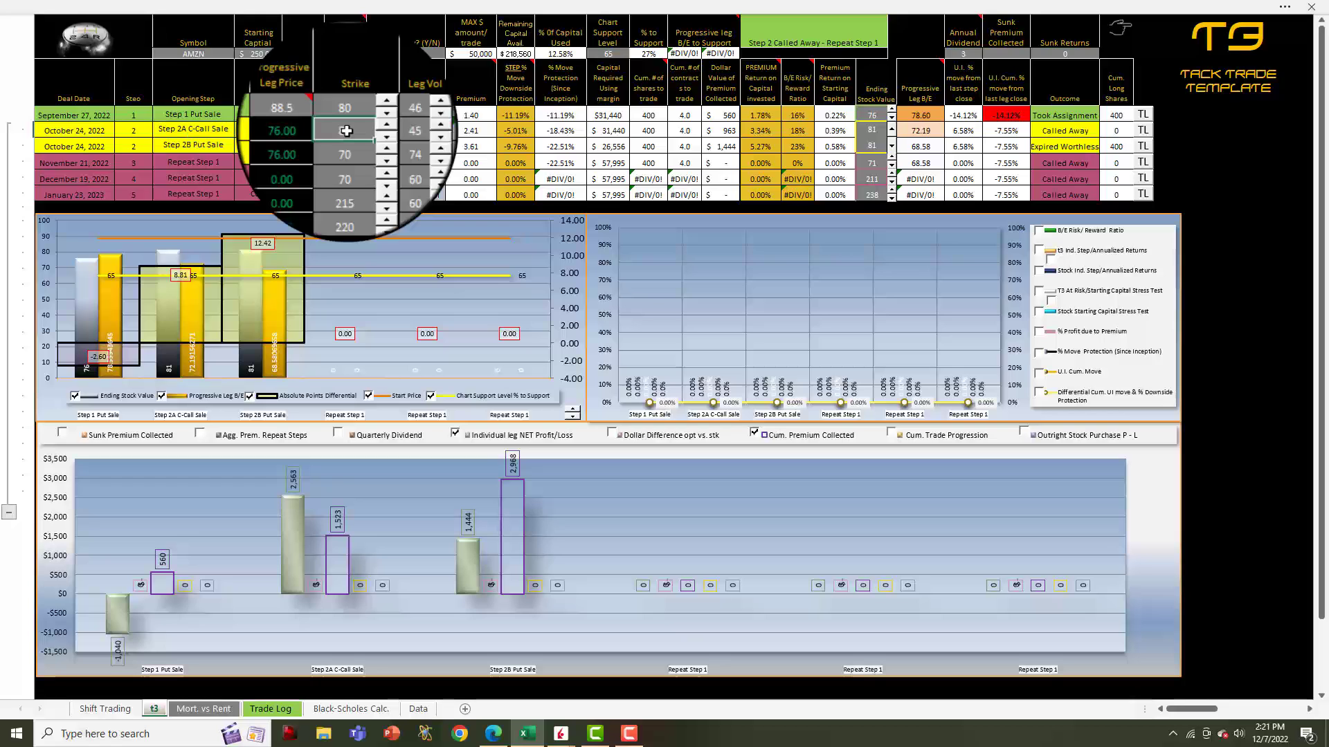
click(721, 130)
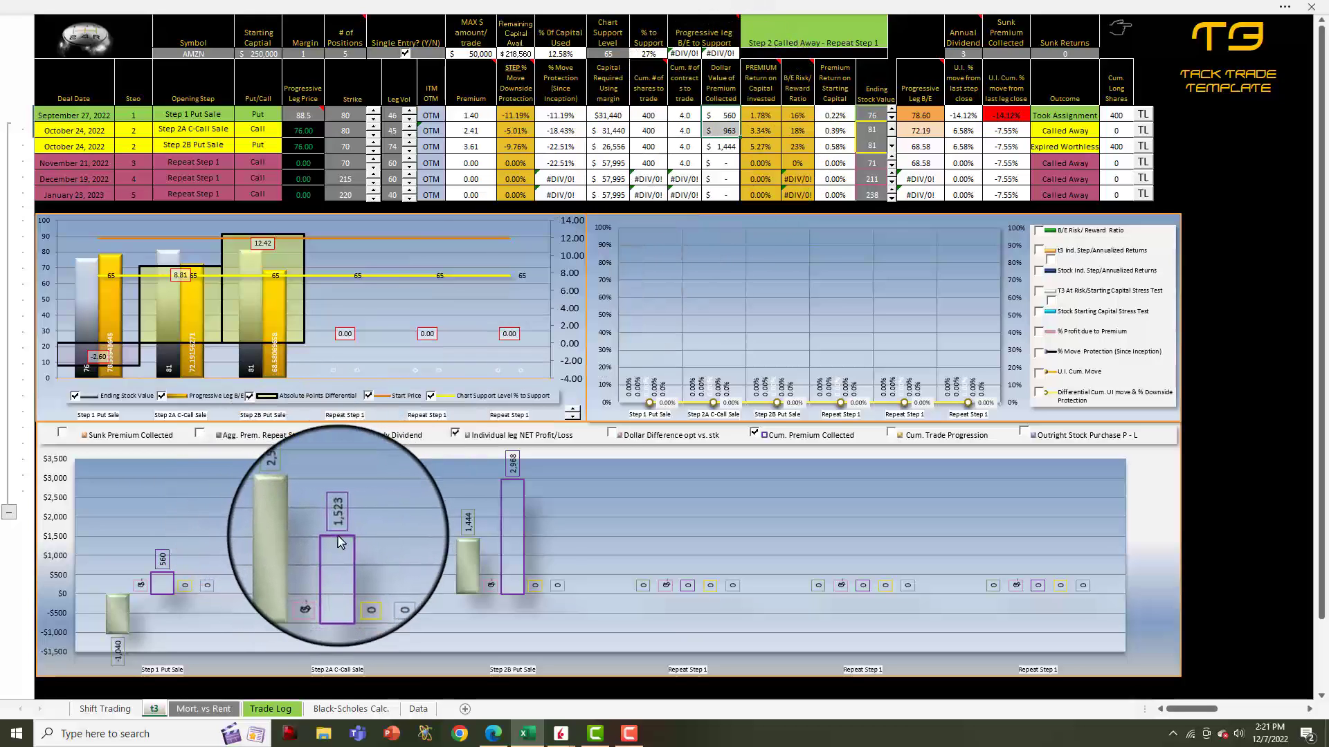
mouse_move(339, 542)
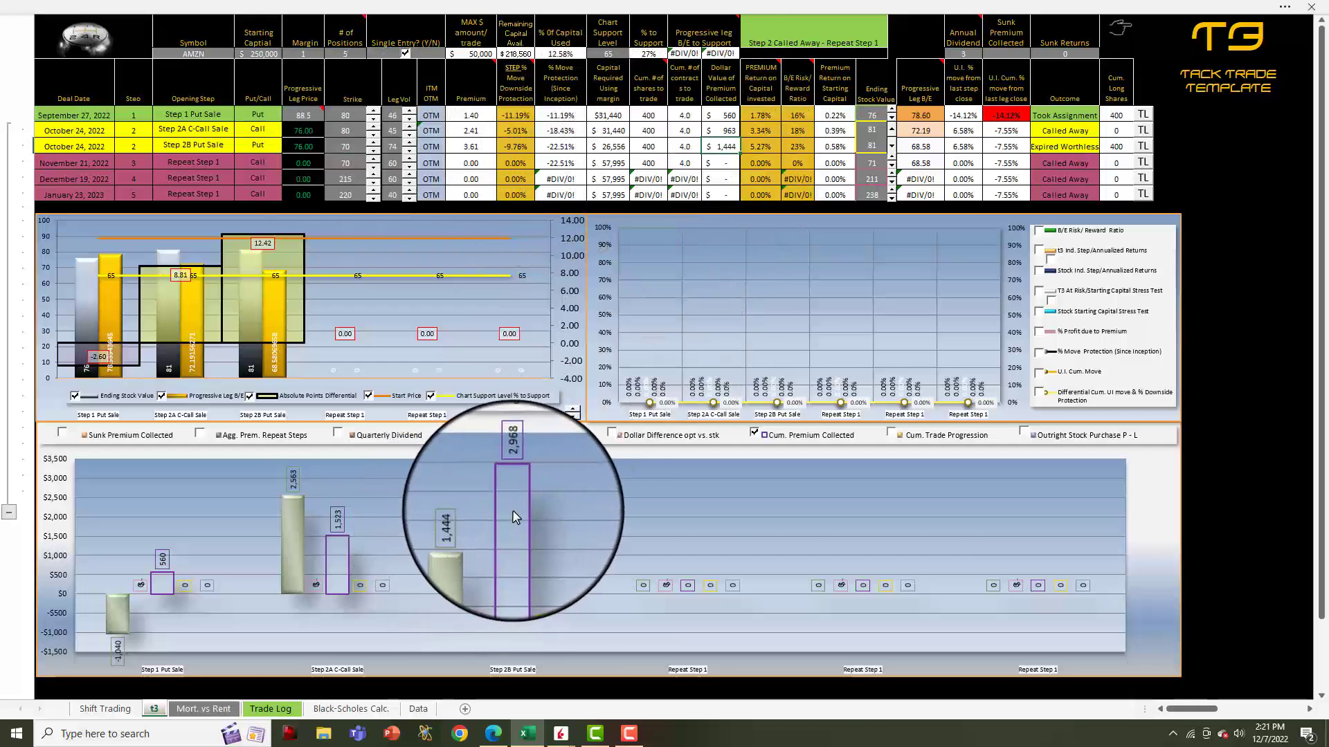
mouse_move(514, 516)
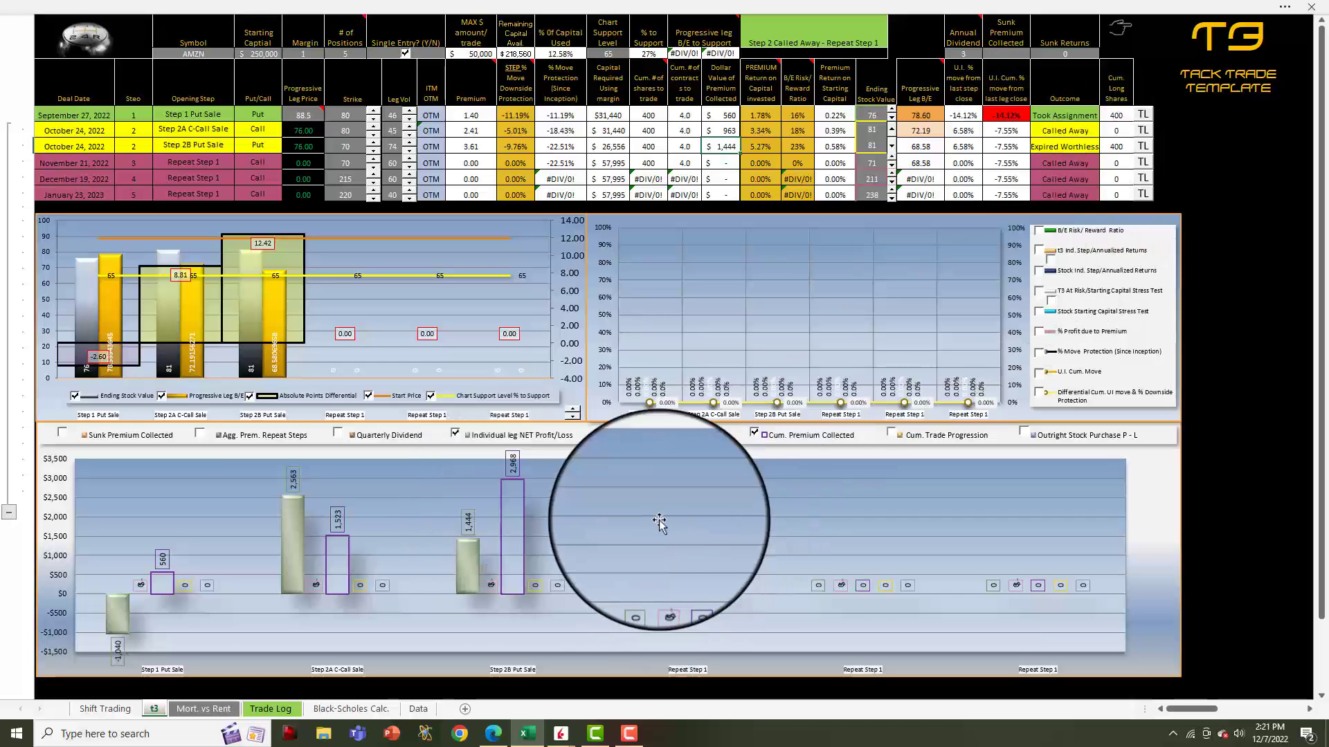
Add the Cum. Trade Progression series to the dollar chart and inspect its Step 1 and Step 2B bars
click(896, 435)
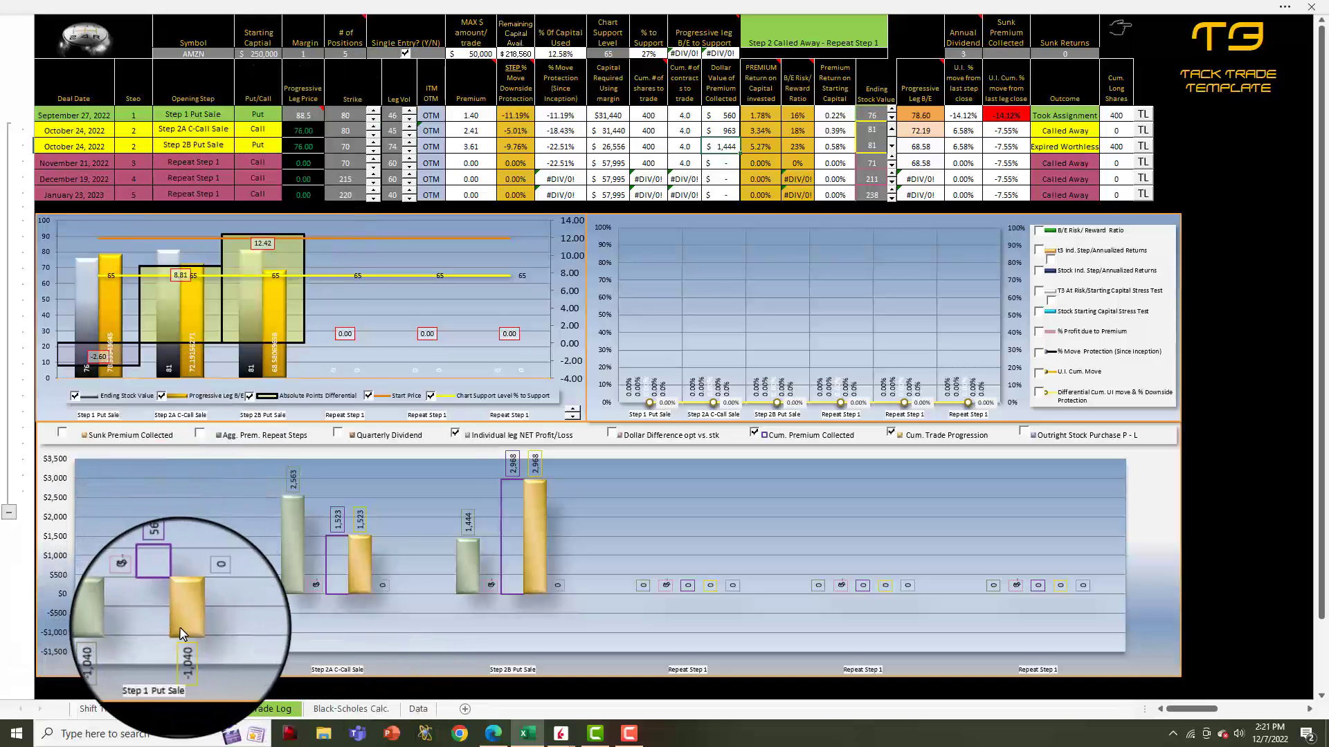
mouse_move(191, 626)
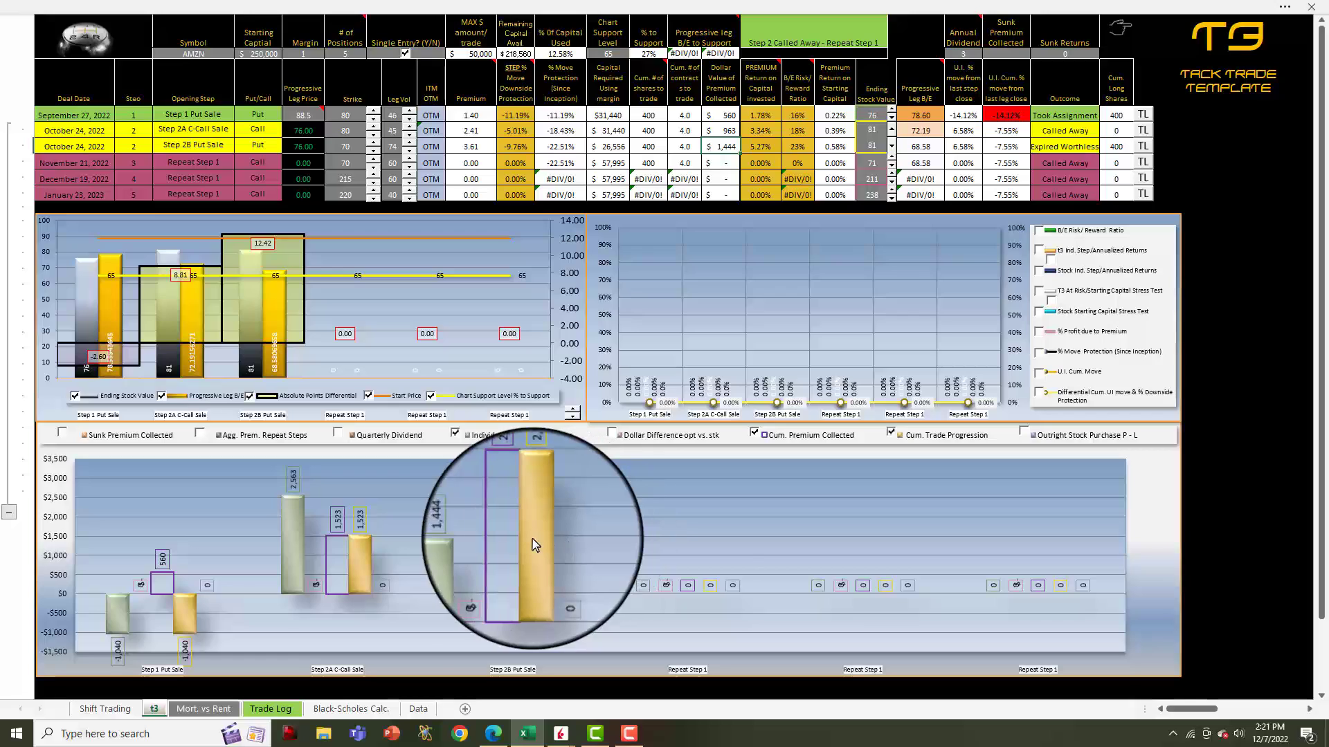
mouse_move(533, 545)
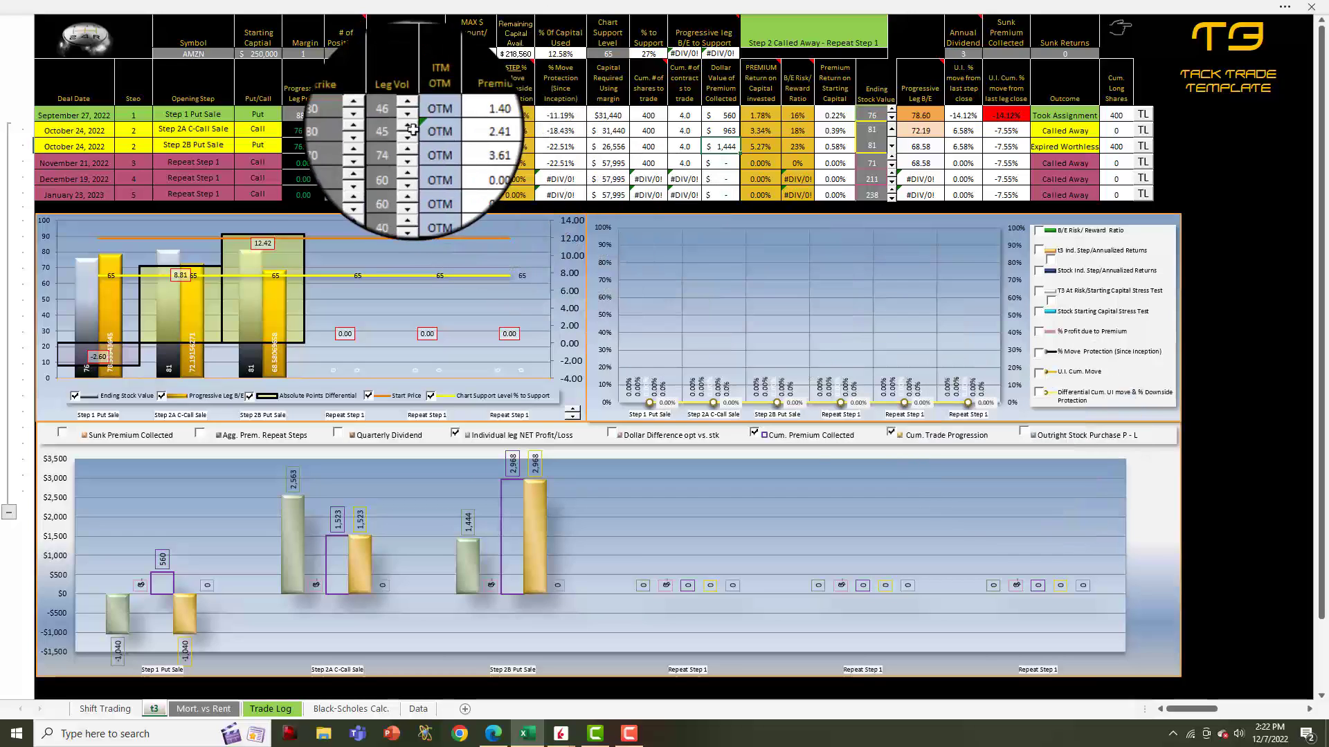
Check the Step 1 put's starting price and strike, and add the Outright Stock Purchase P - L series to the dollar chart
mouse_move(306, 114)
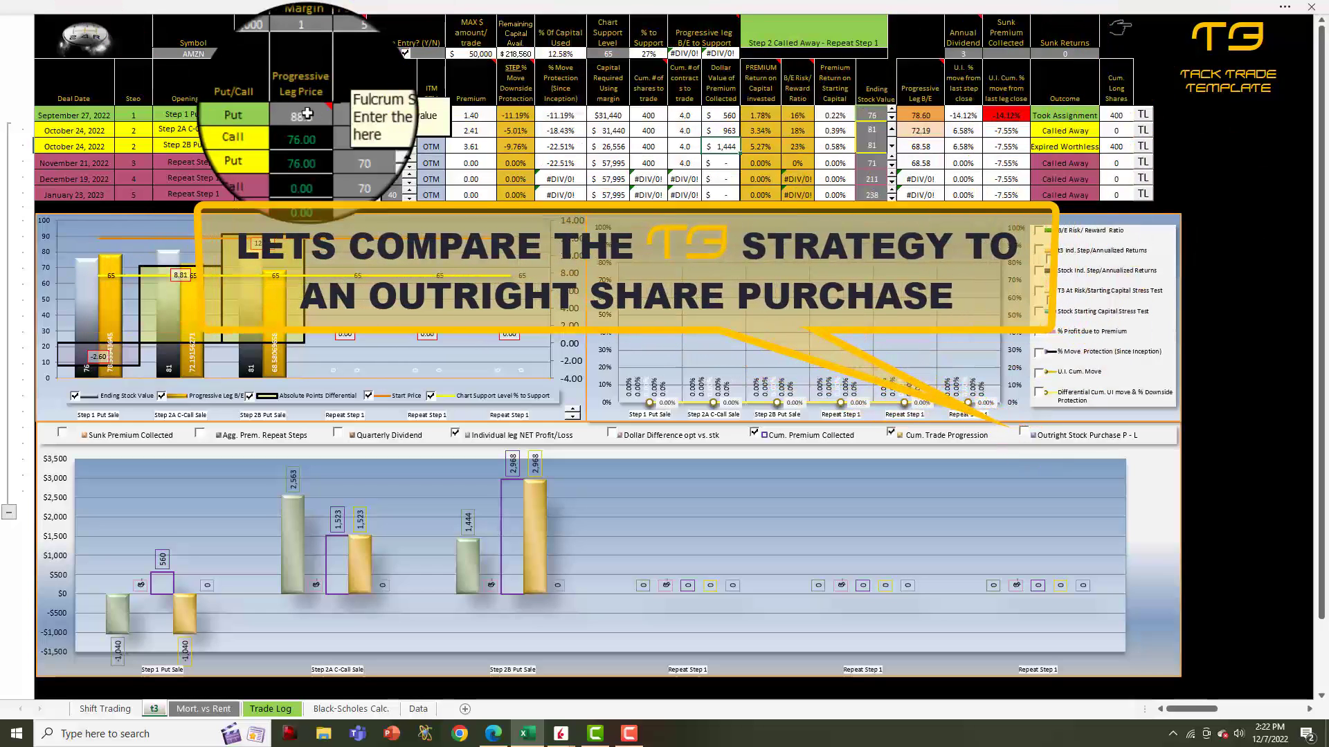
click(307, 114)
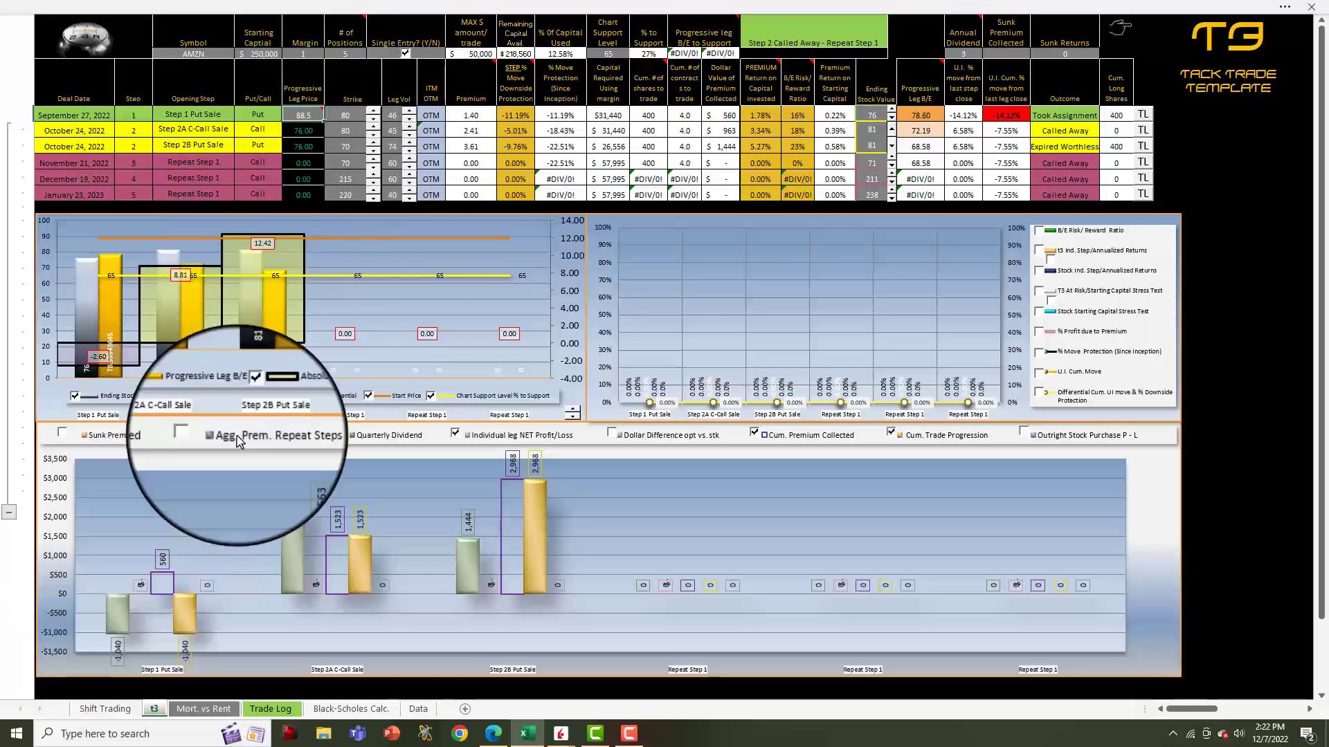
click(350, 113)
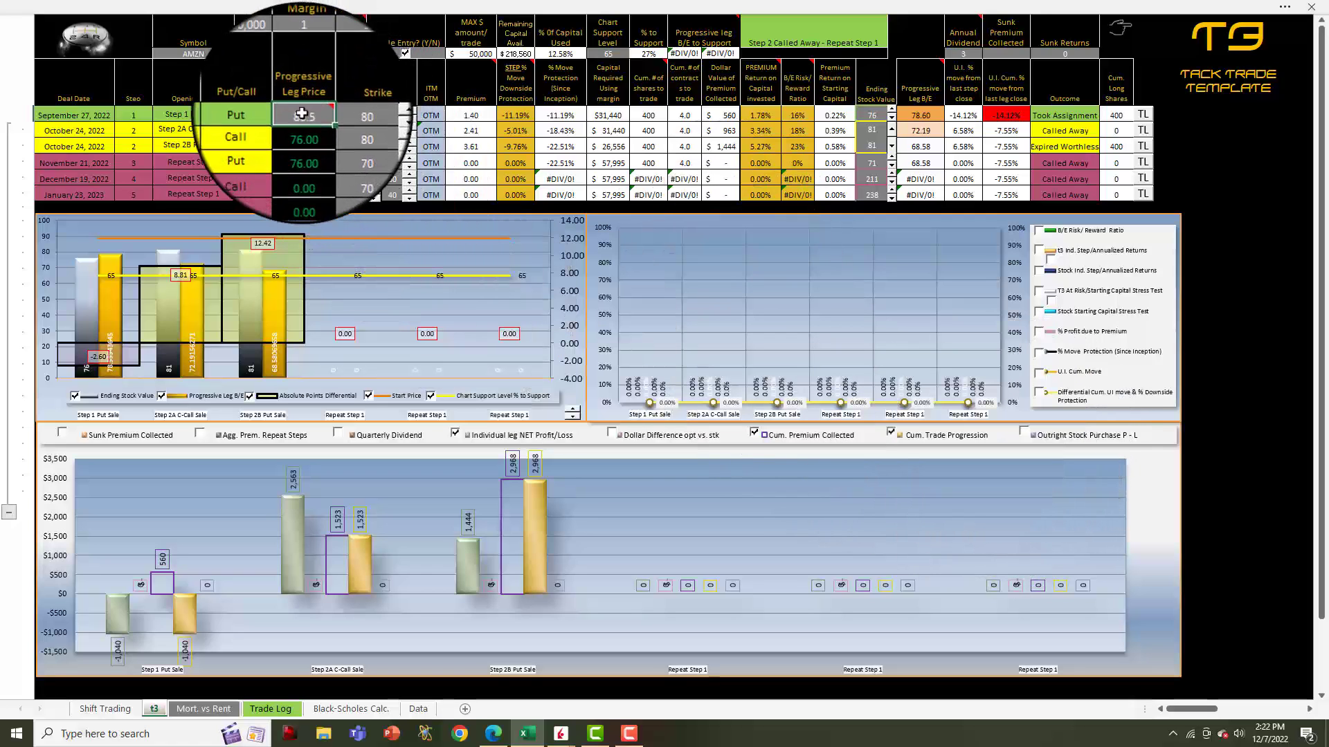
click(1023, 432)
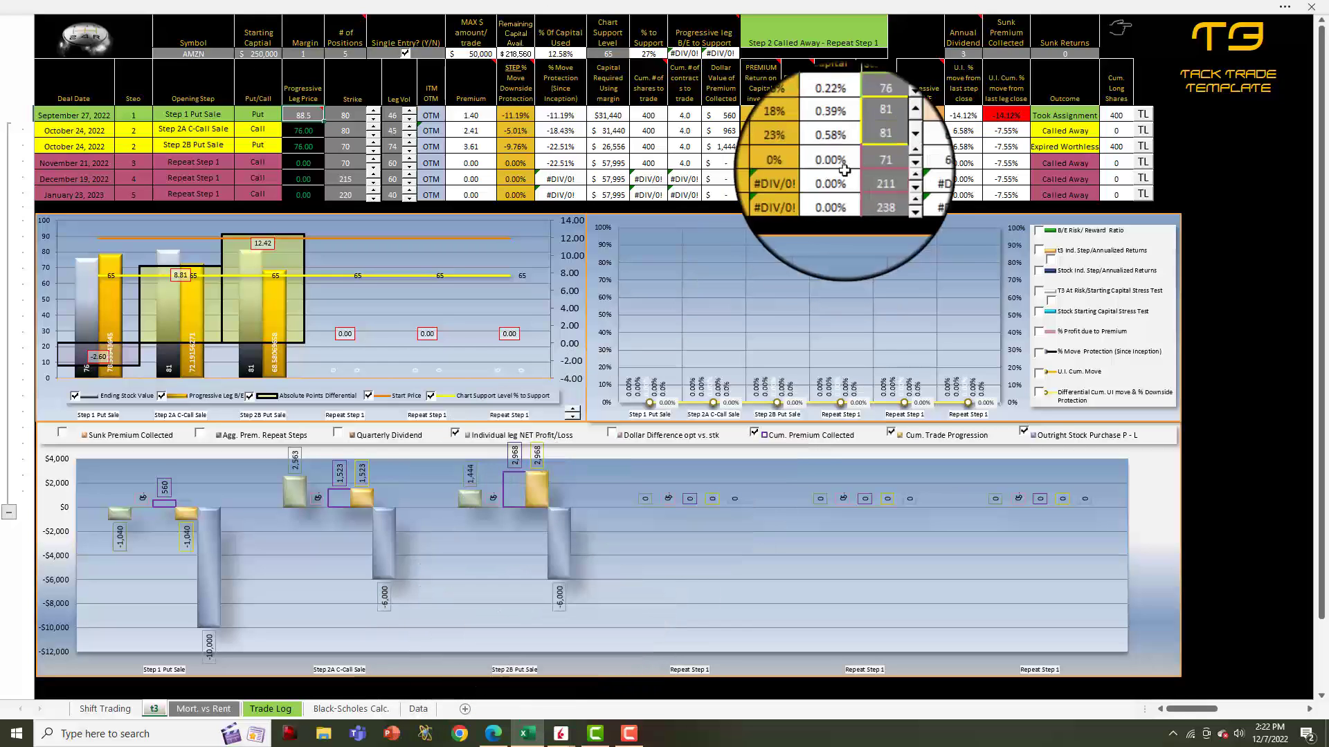
Lower the ending stock value of the Step 2A and 2B legs to 68
click(894, 146)
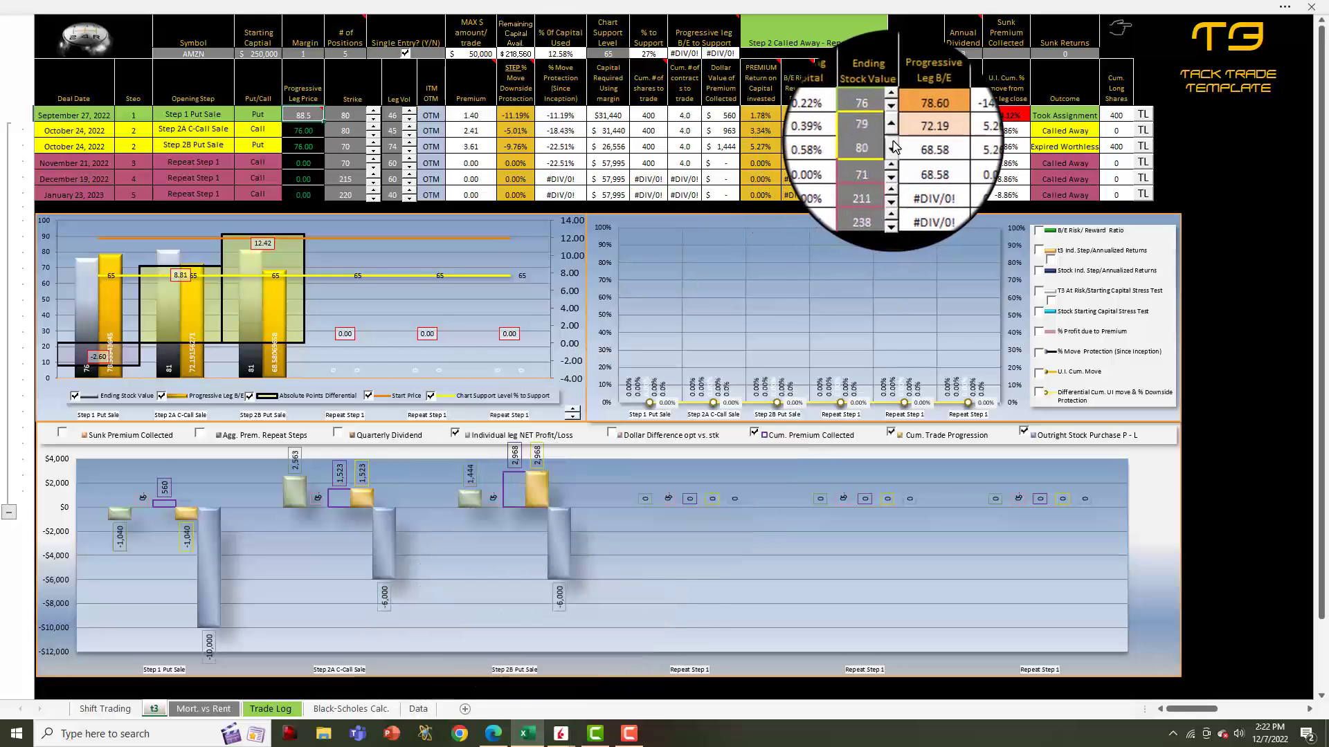
click(894, 147)
click(893, 147)
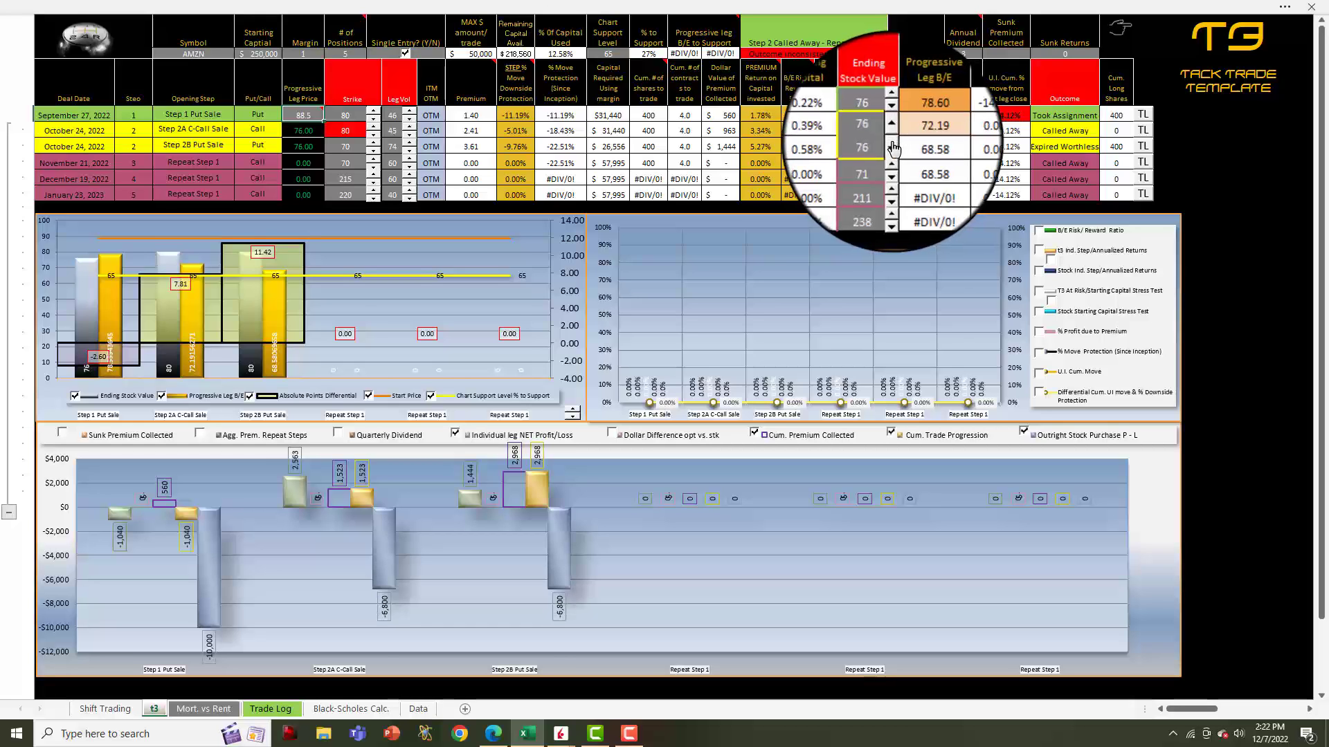
click(893, 148)
click(894, 148)
click(893, 147)
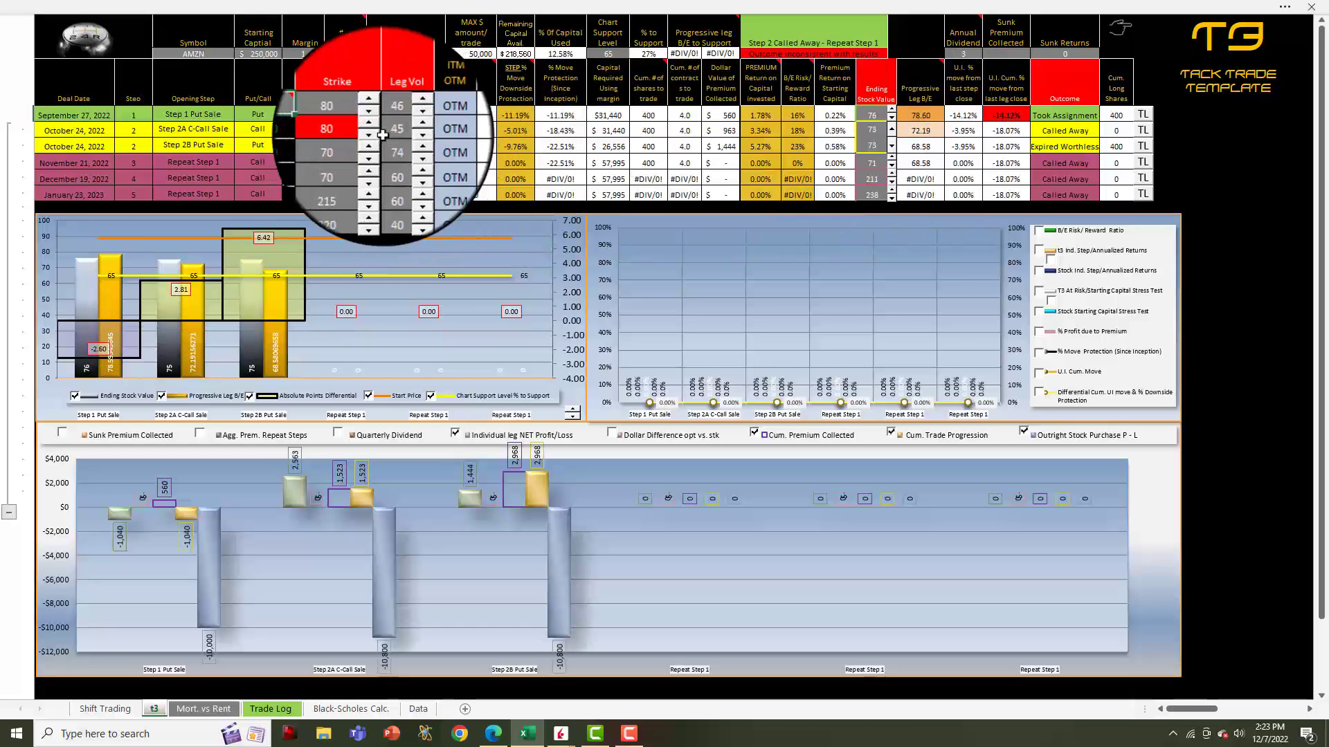
click(347, 146)
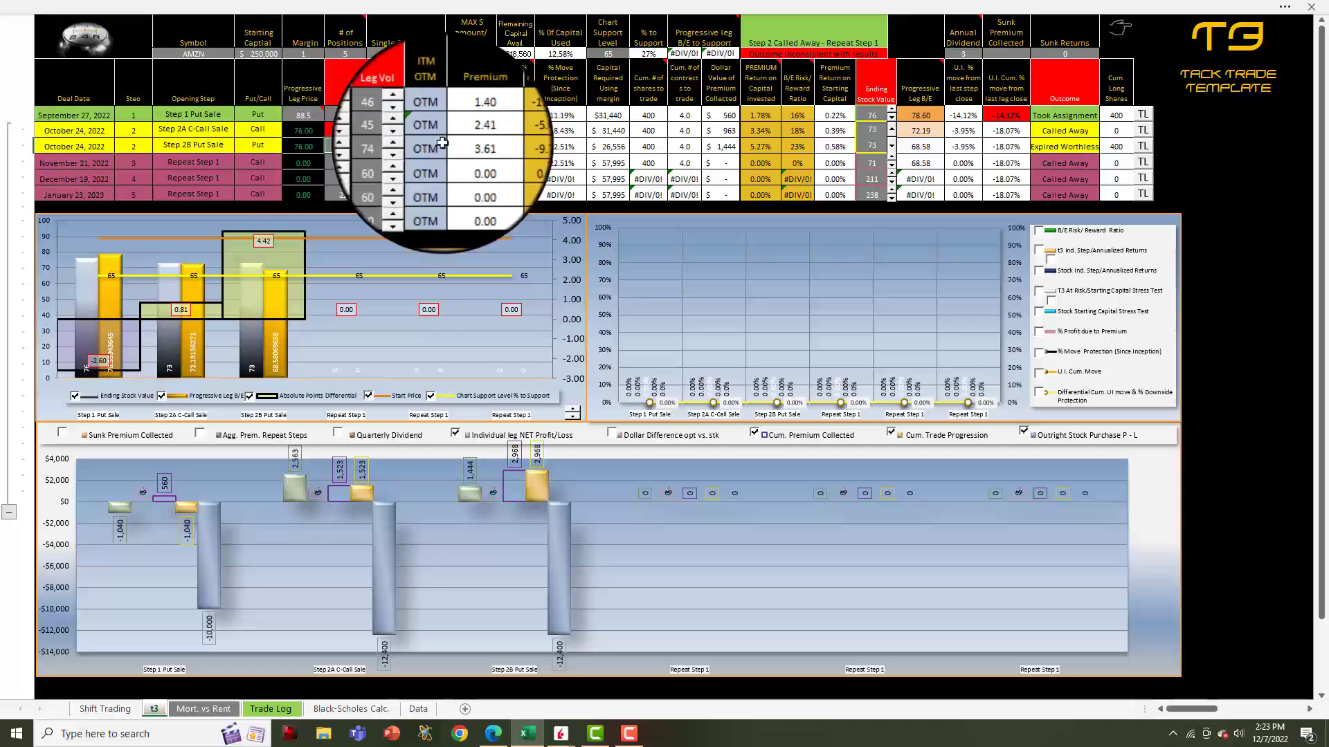
click(892, 148)
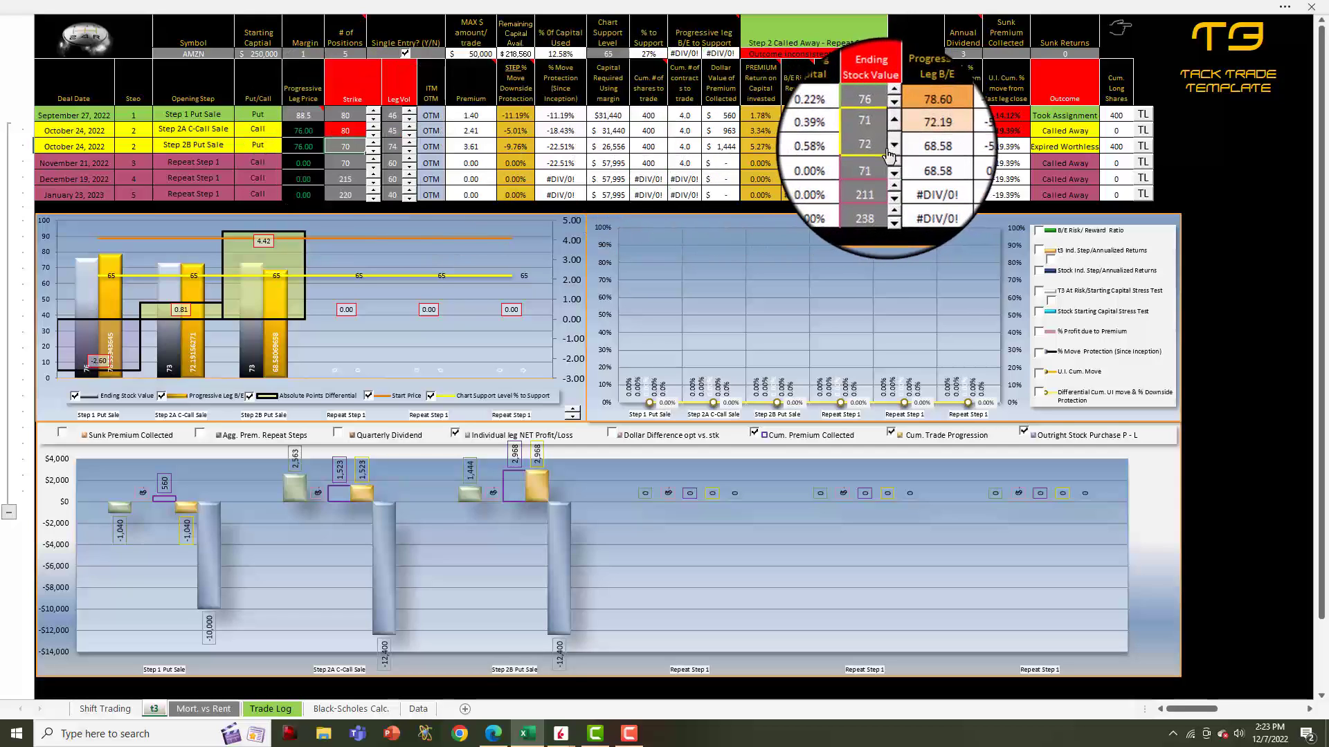
click(893, 148)
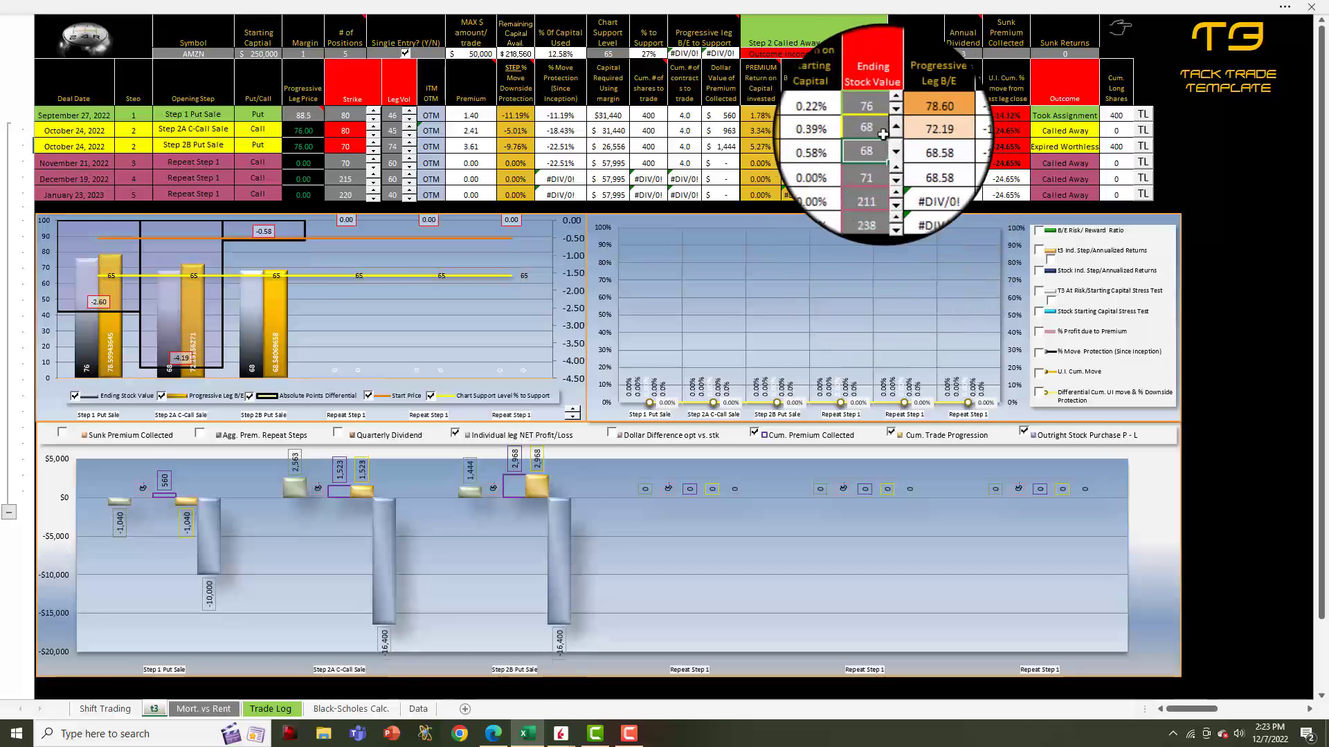
Set the Step 2A call sale's outcome to Expired Worthless and the Step 2B put sale's outcome to Took Assignment
click(343, 129)
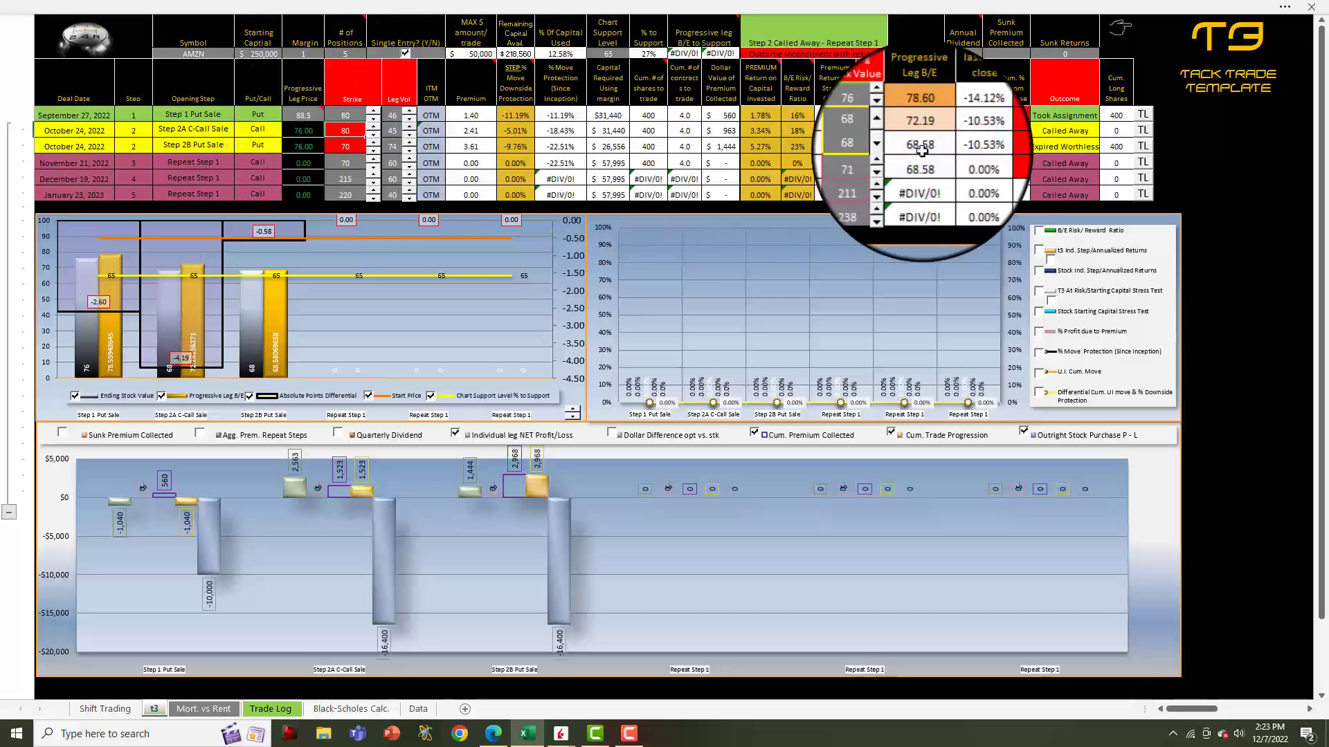
click(1093, 129)
click(1107, 133)
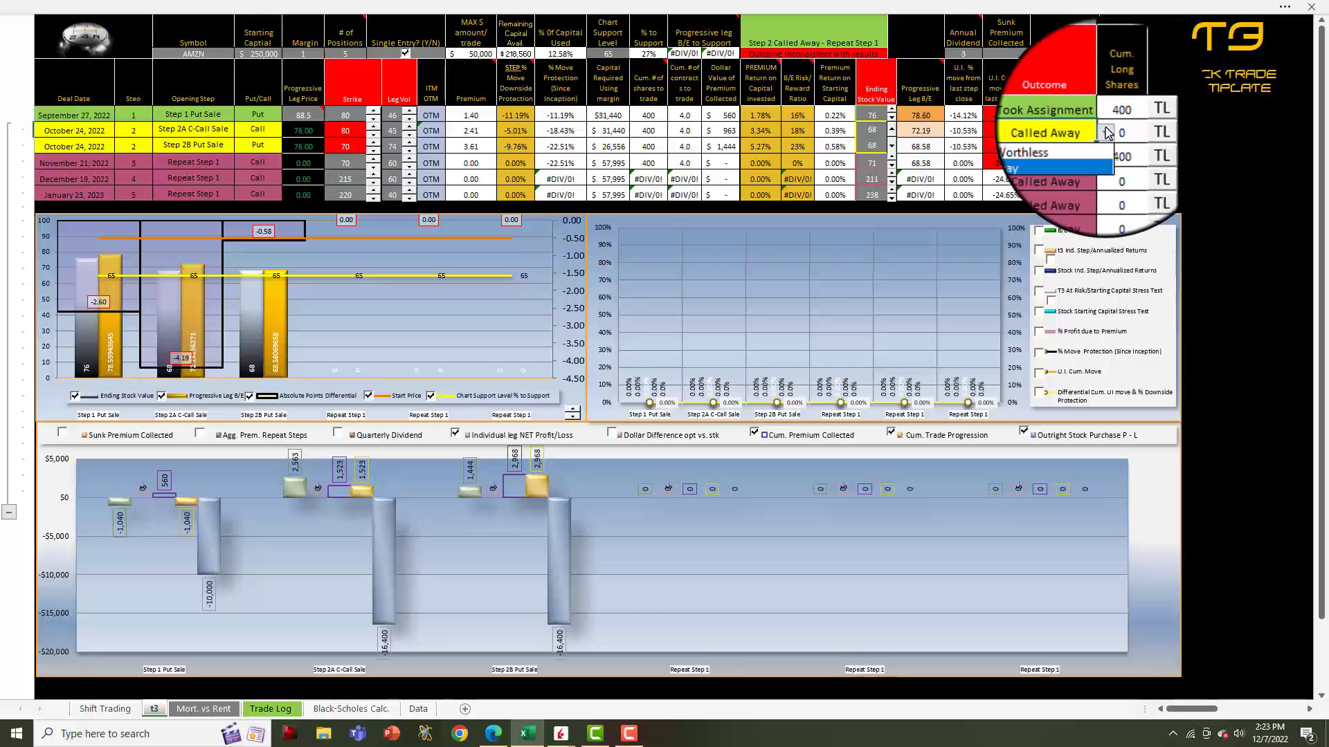
click(1077, 151)
click(1077, 147)
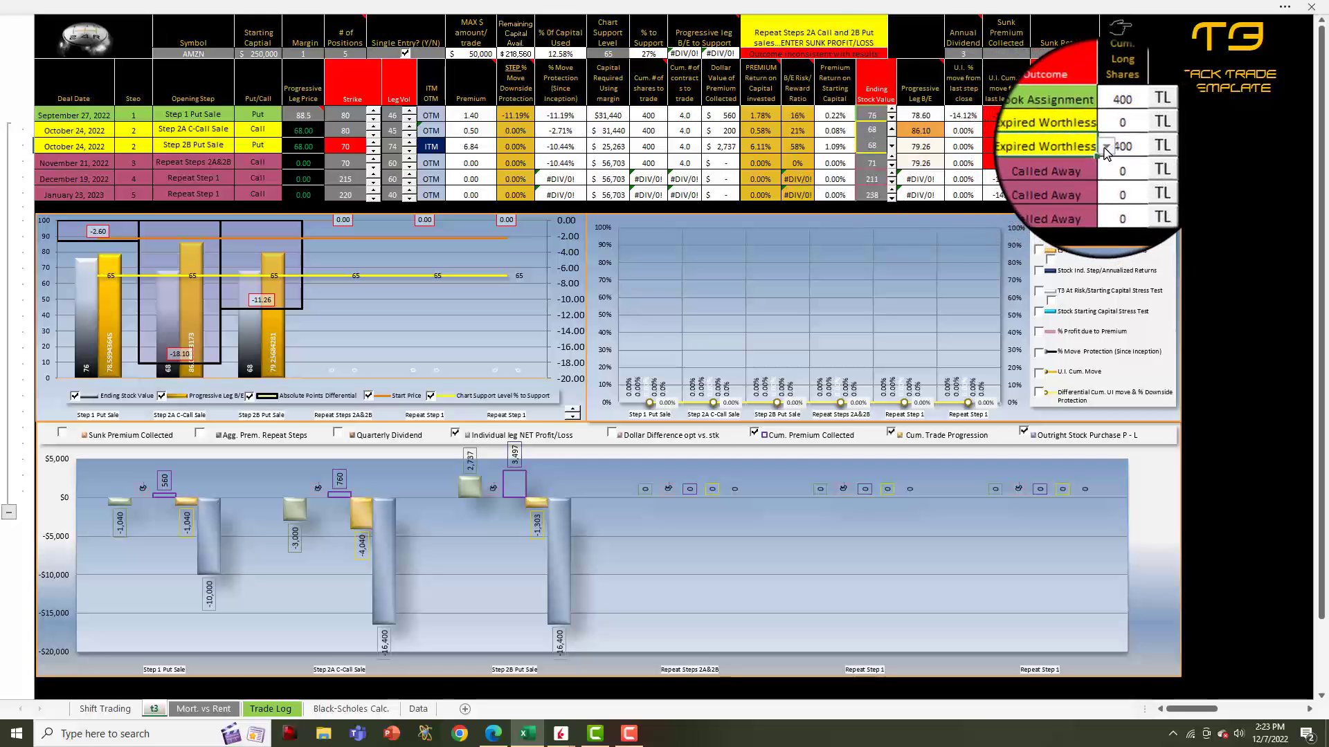
click(1105, 146)
click(1066, 161)
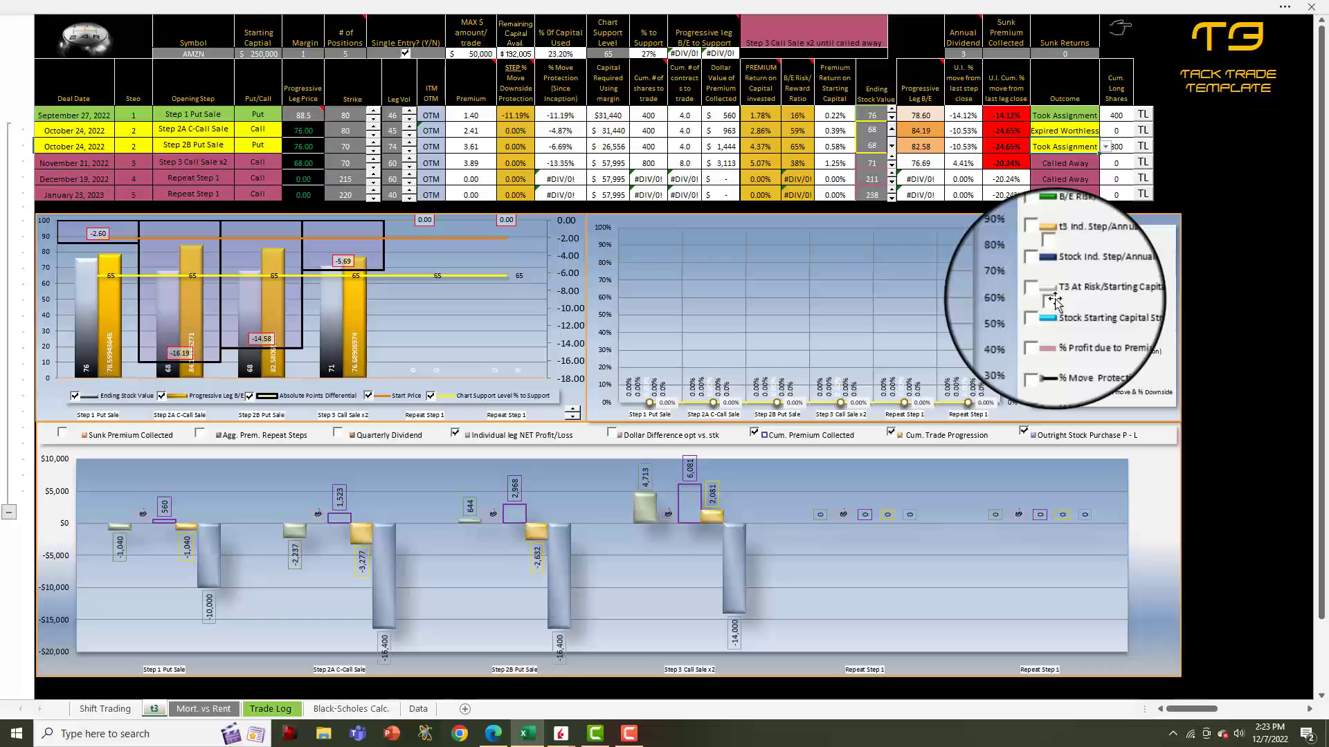
Review the Step 2 ending stock value, the Step 1 starting price, the Step 3 call sale row and the share counts
click(869, 146)
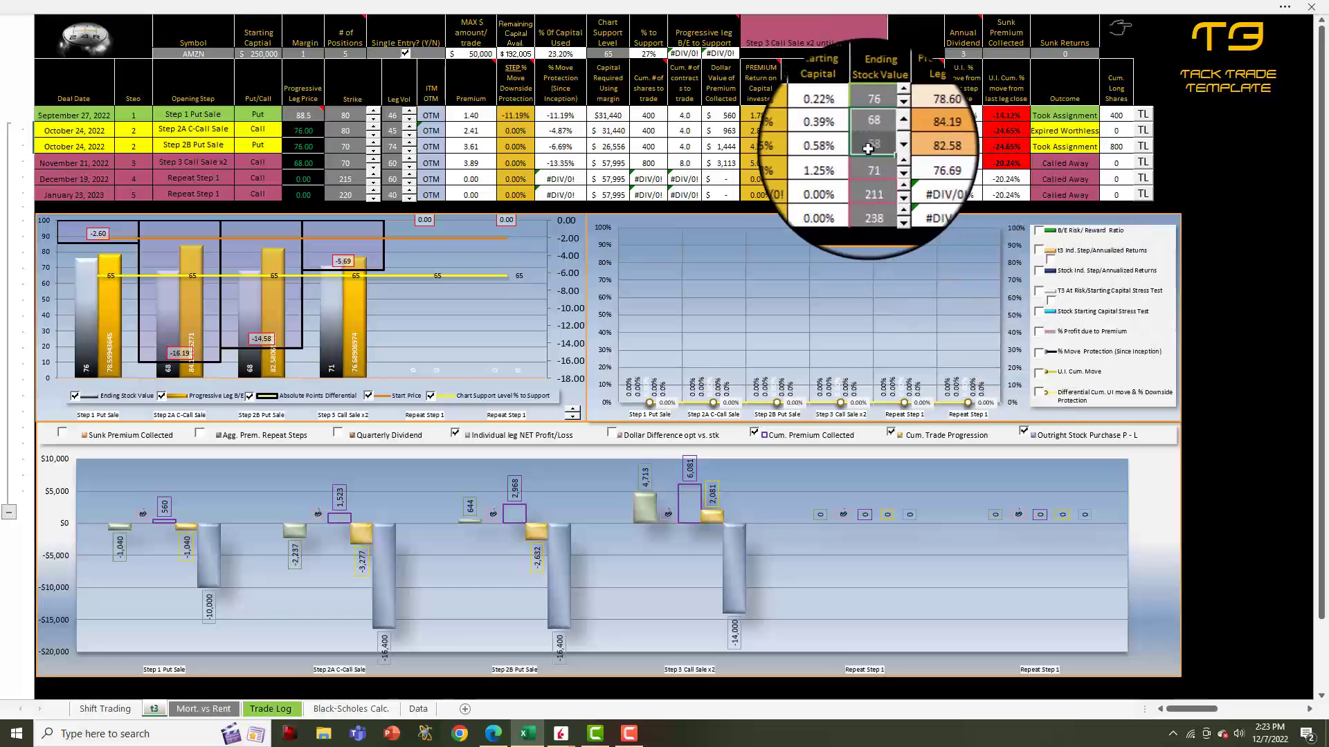
text(68)
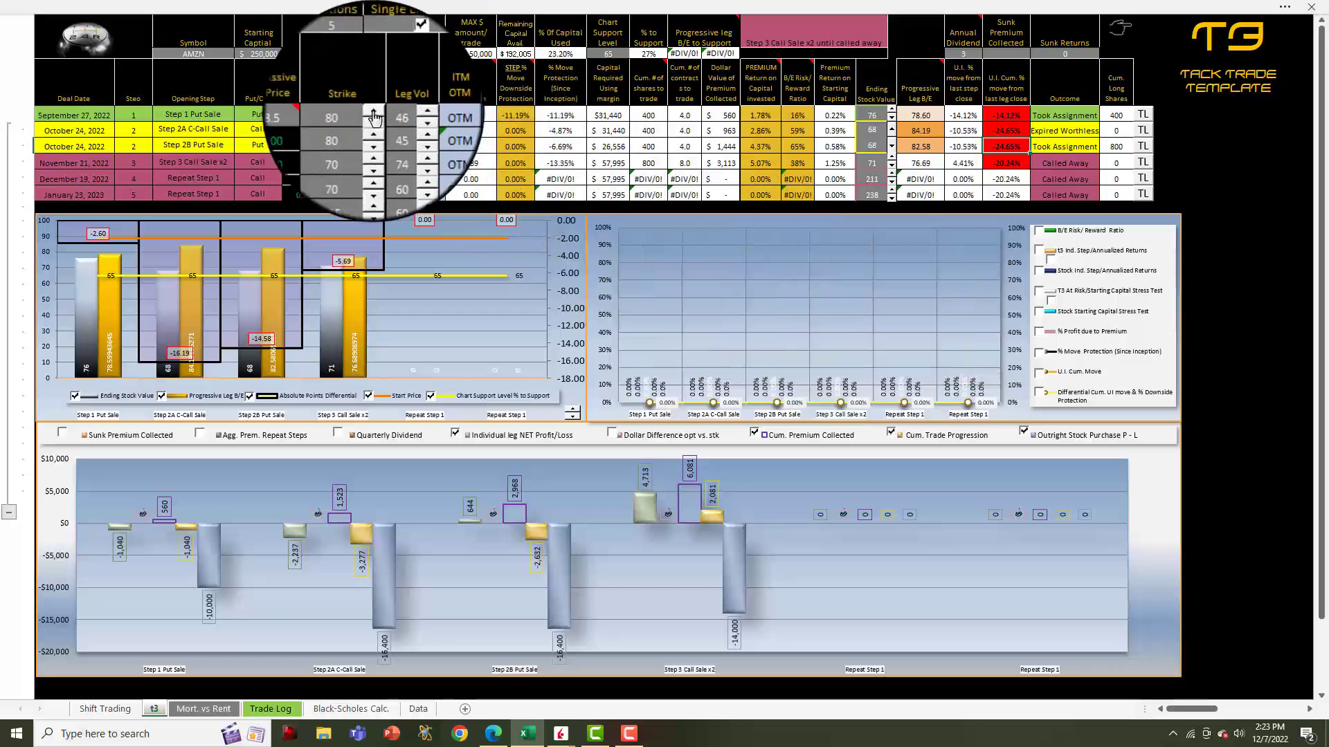
click(303, 115)
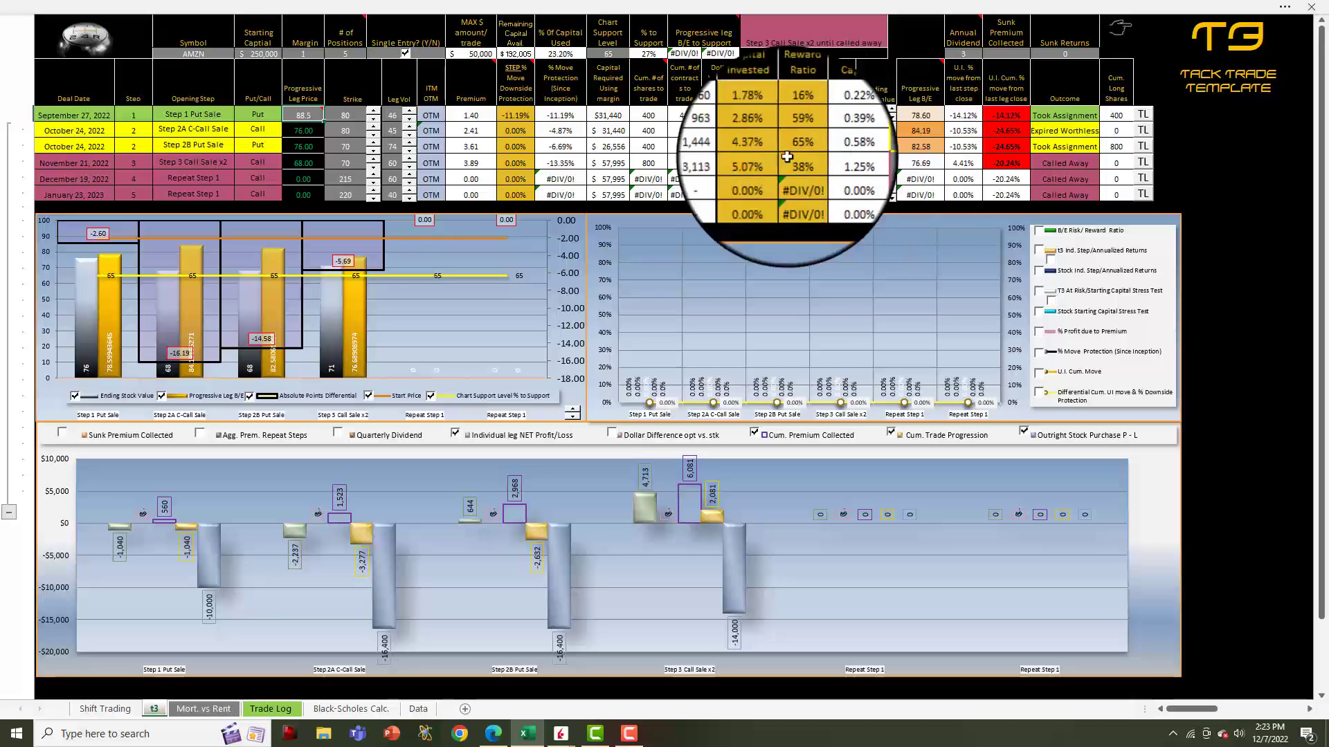
click(146, 164)
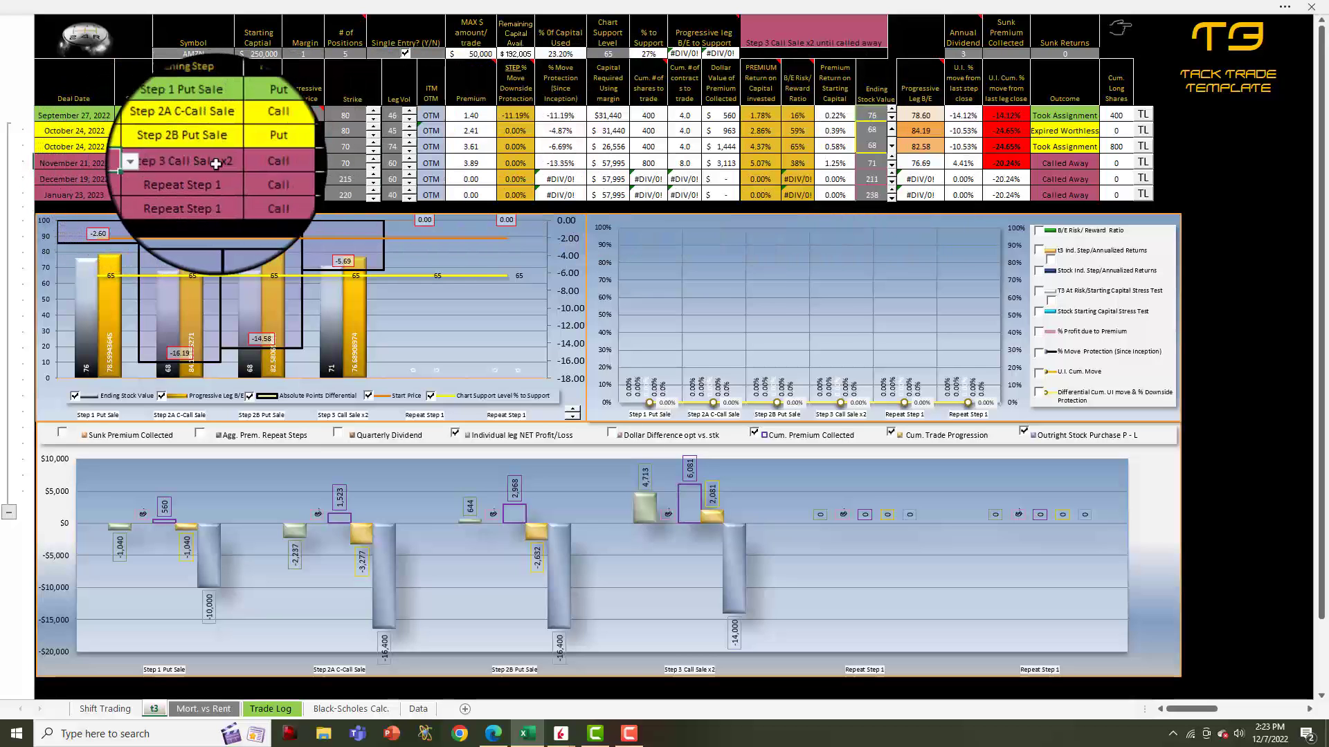
click(651, 116)
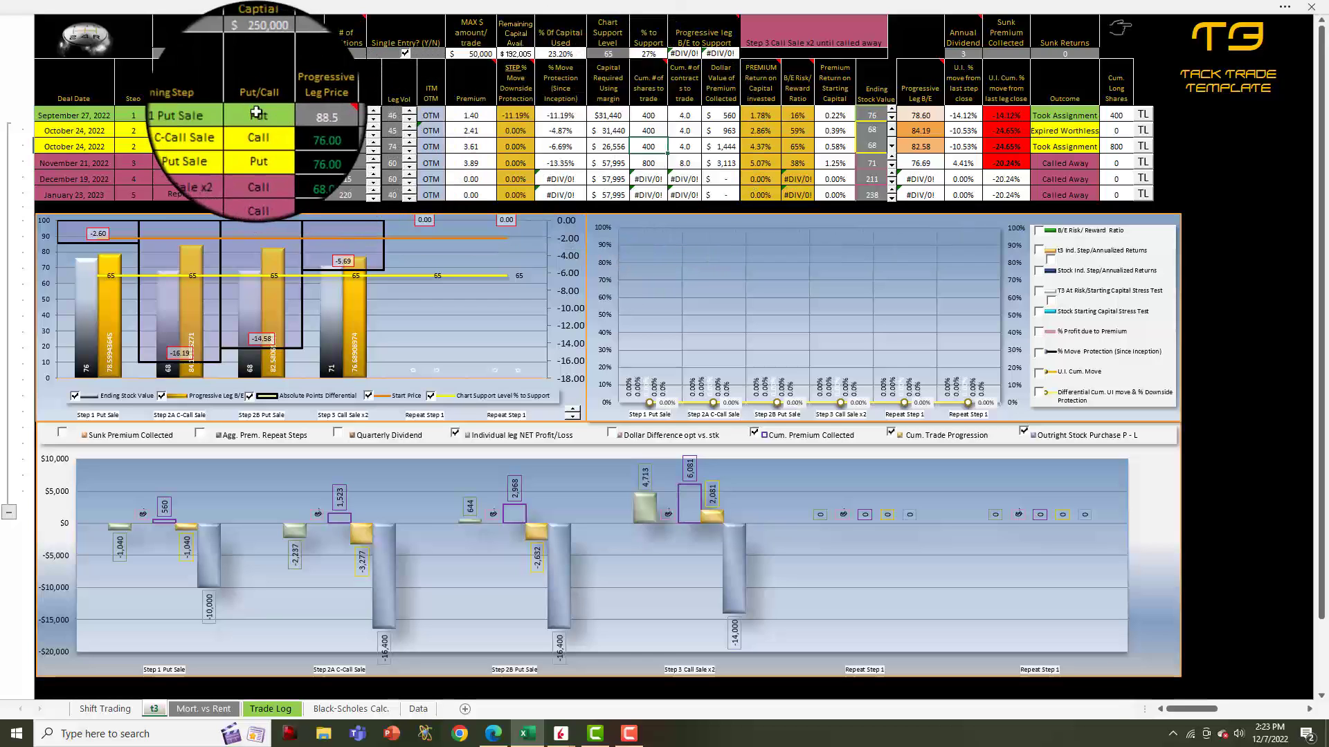
click(302, 115)
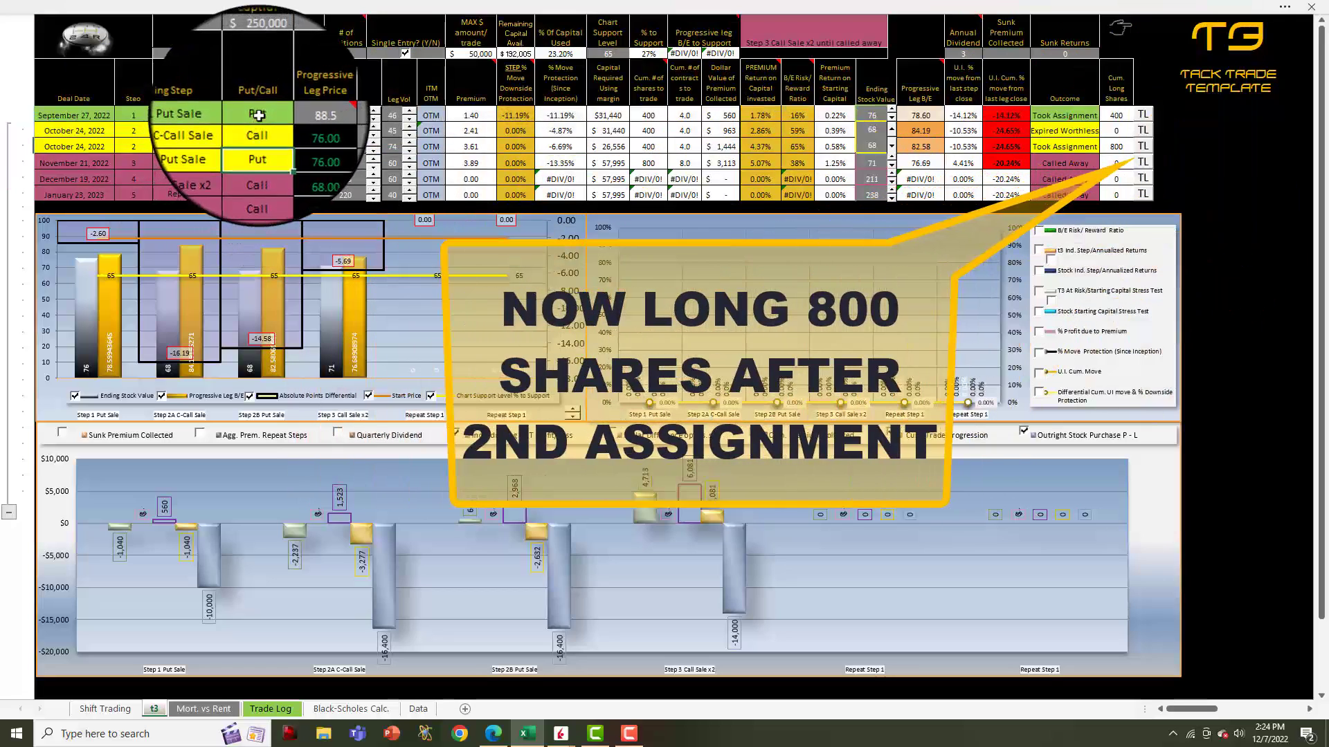
Review the Step 2B and Step 3 option types, the Step 3 leg price and the Step 1 and Step 2 ending stock values
click(254, 143)
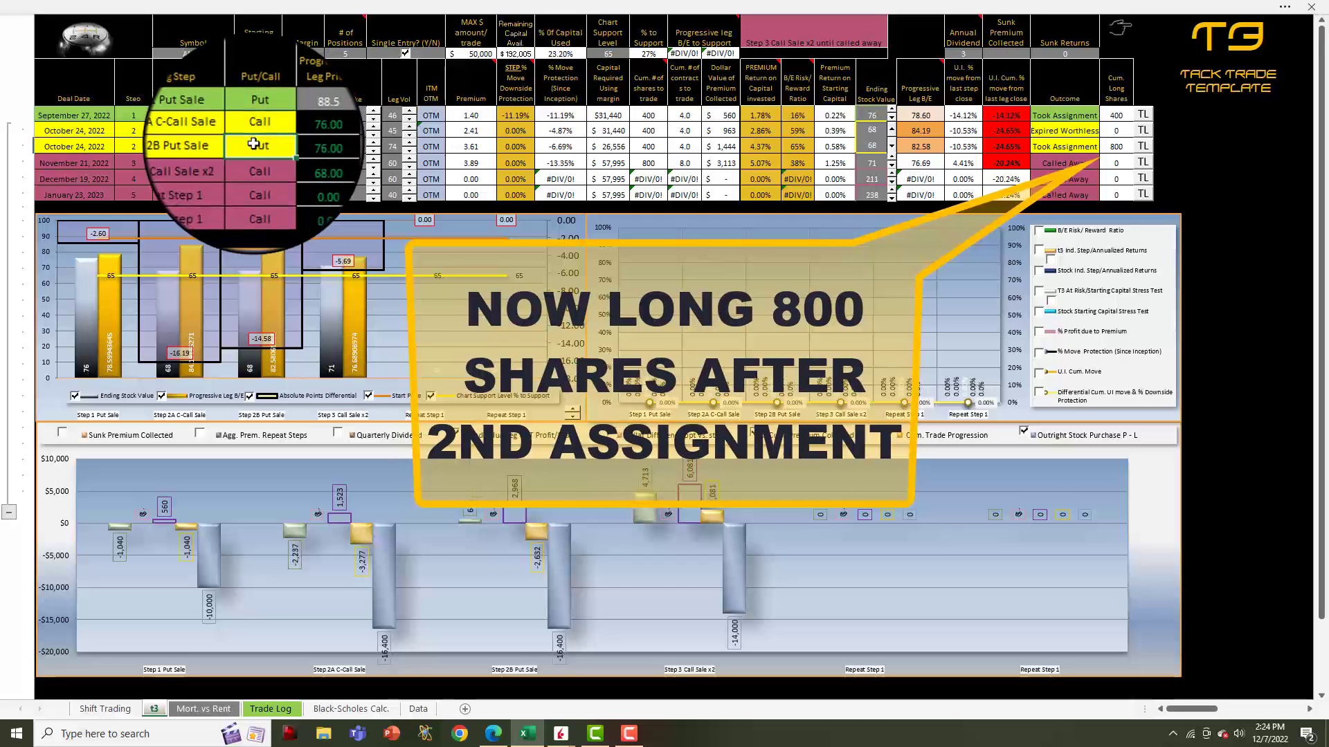
click(247, 159)
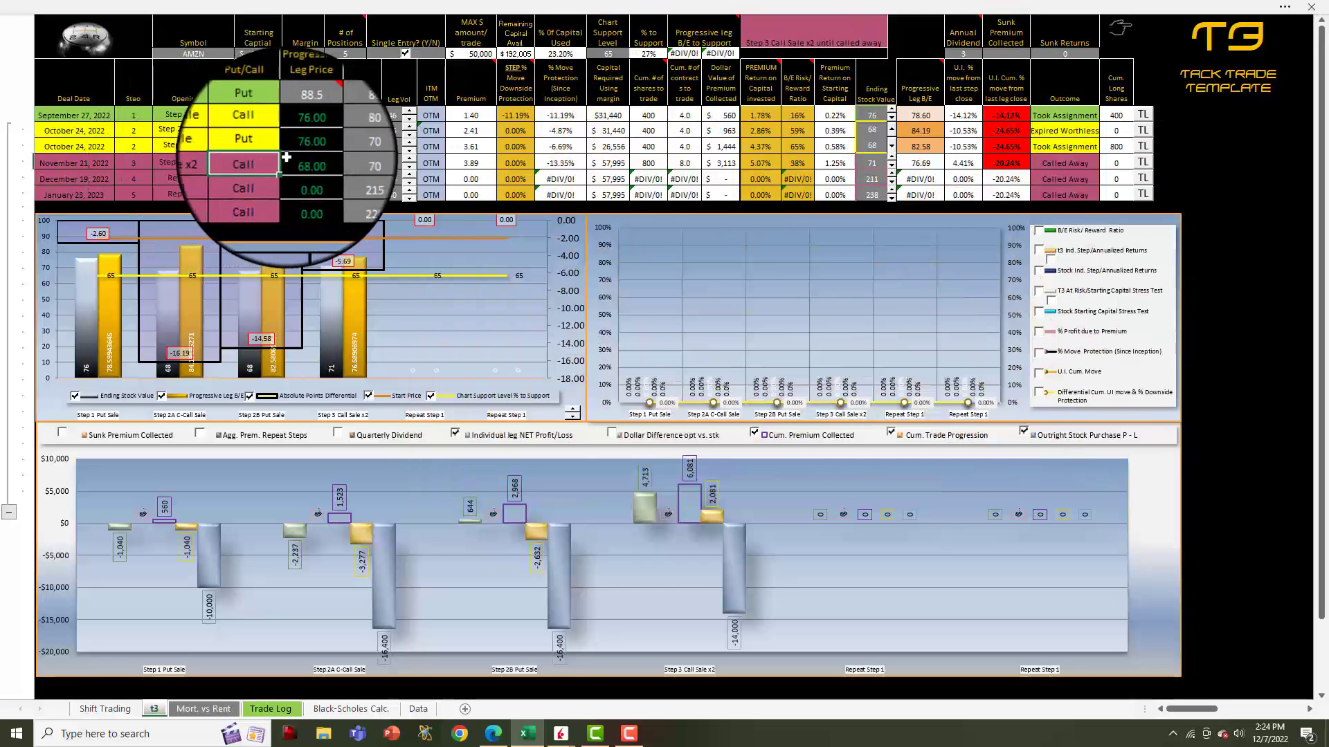
click(297, 160)
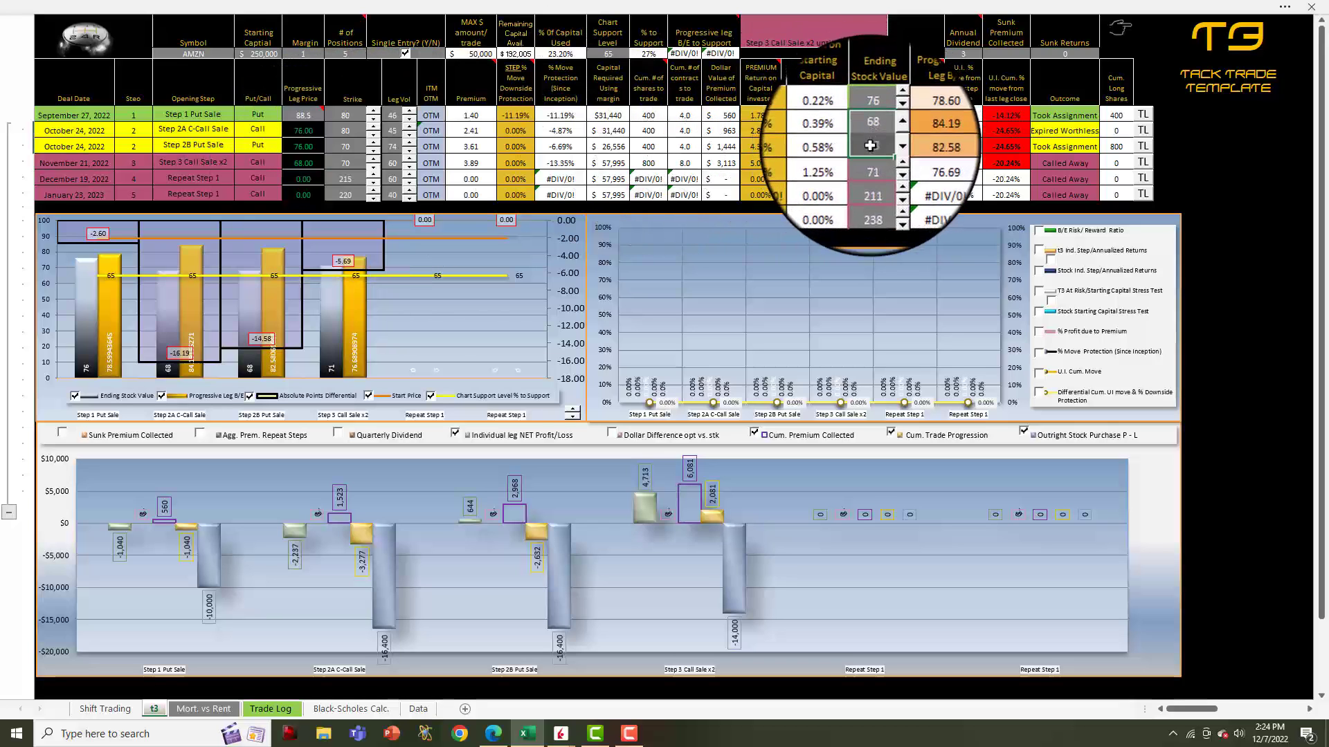
click(869, 114)
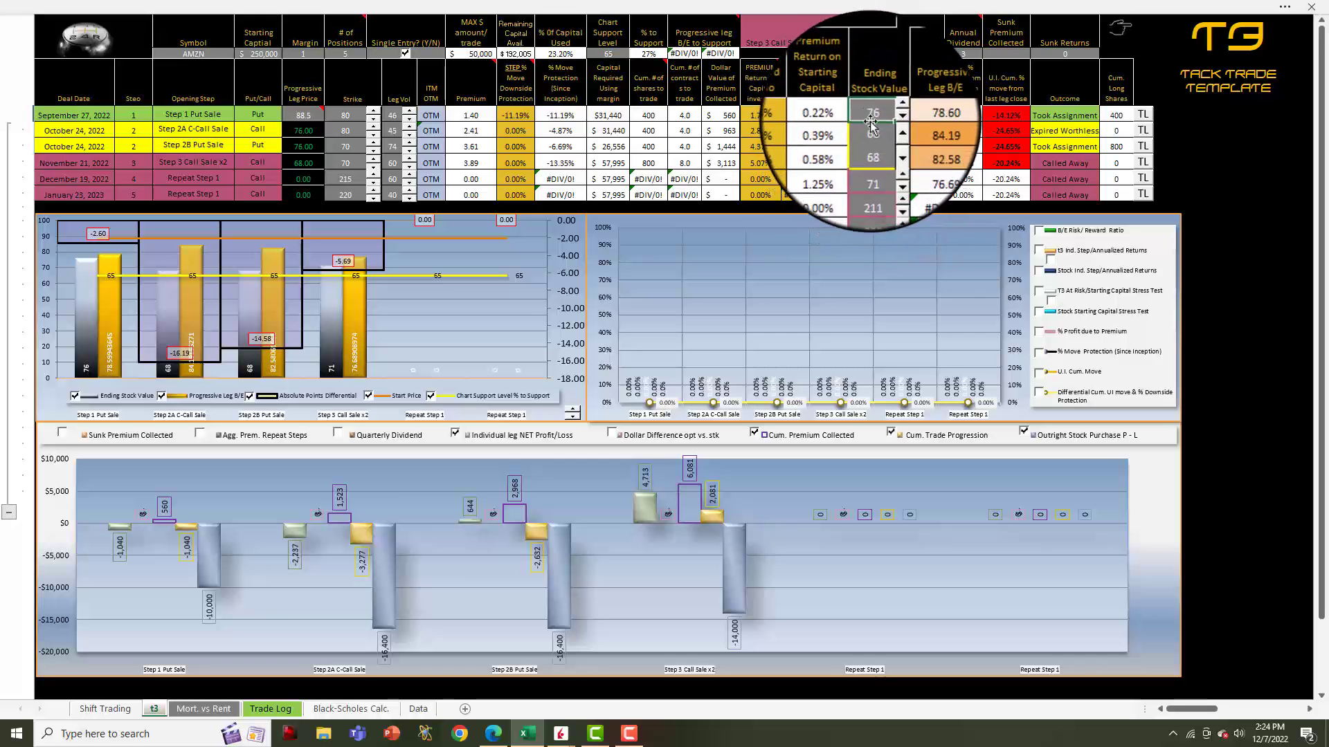
click(870, 130)
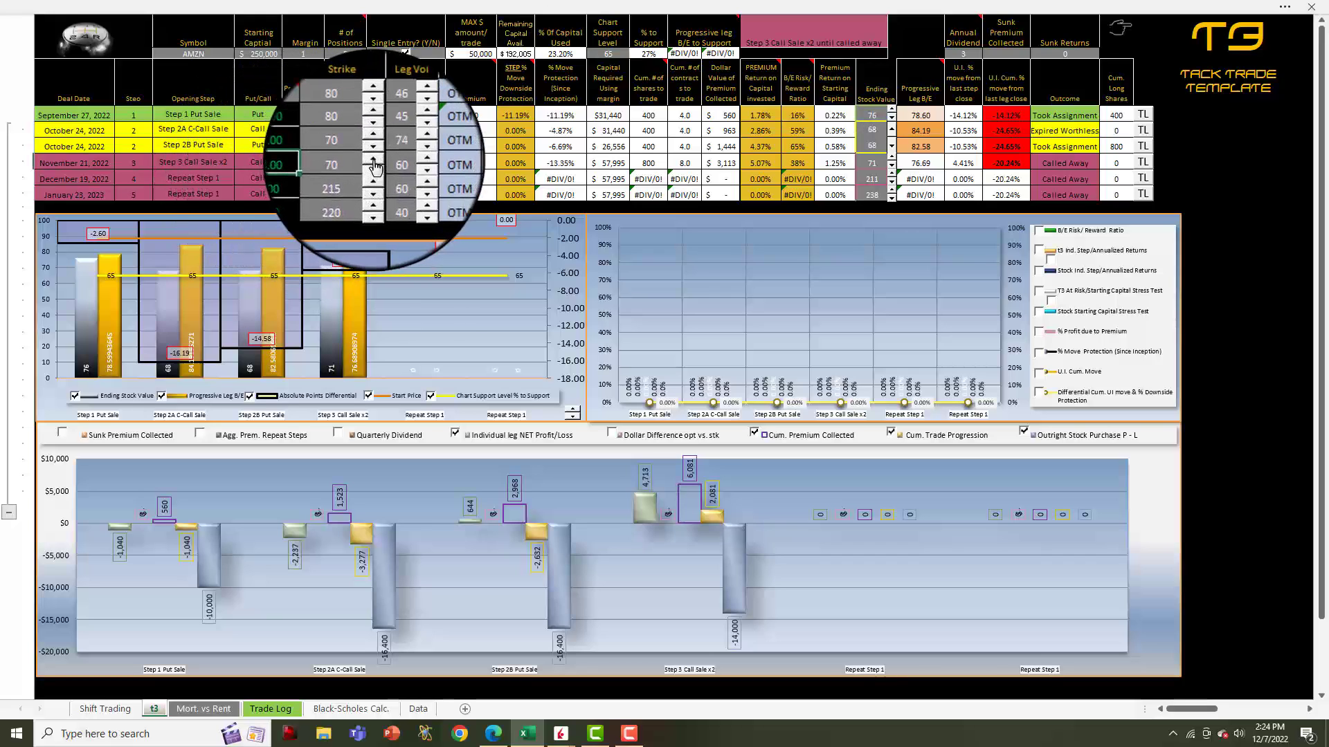
Raise the Step 3 call sale's strike to 75 and lower the Step 2B put's leg volatility until $590 of premium is collected
click(374, 164)
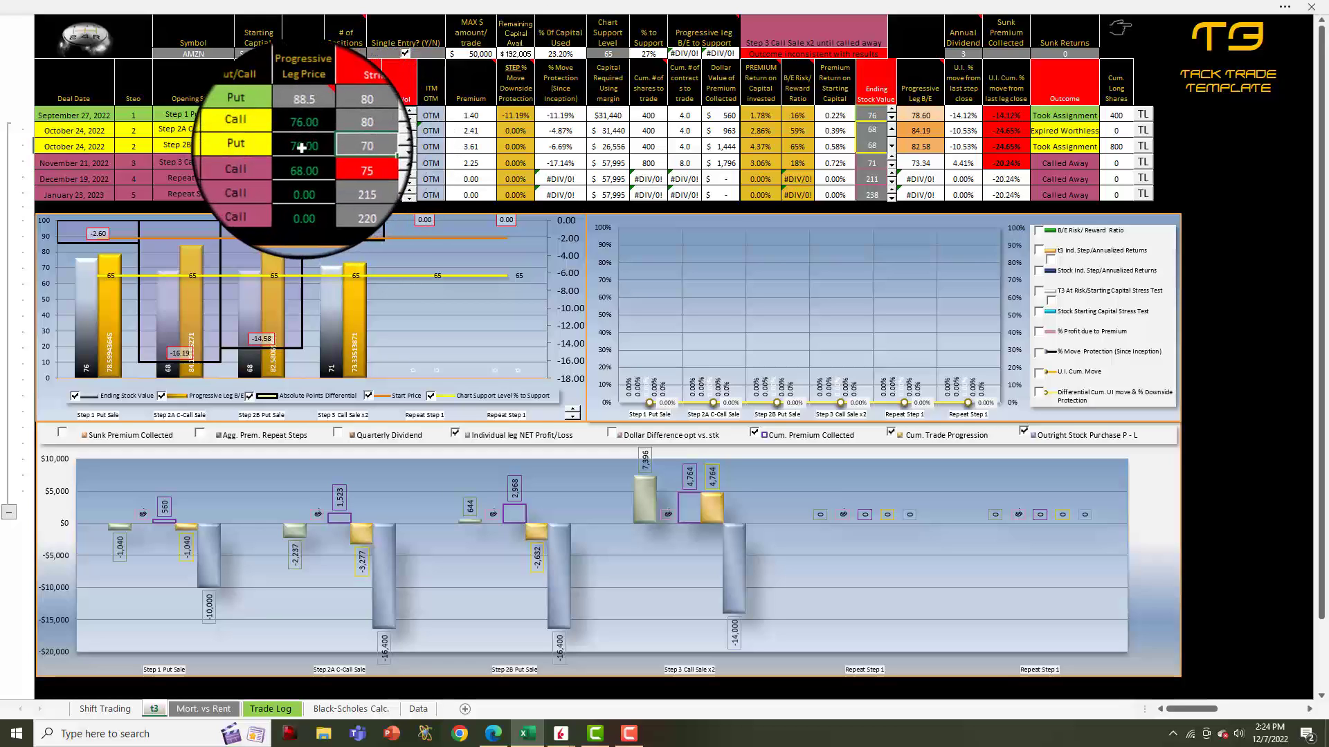
click(411, 153)
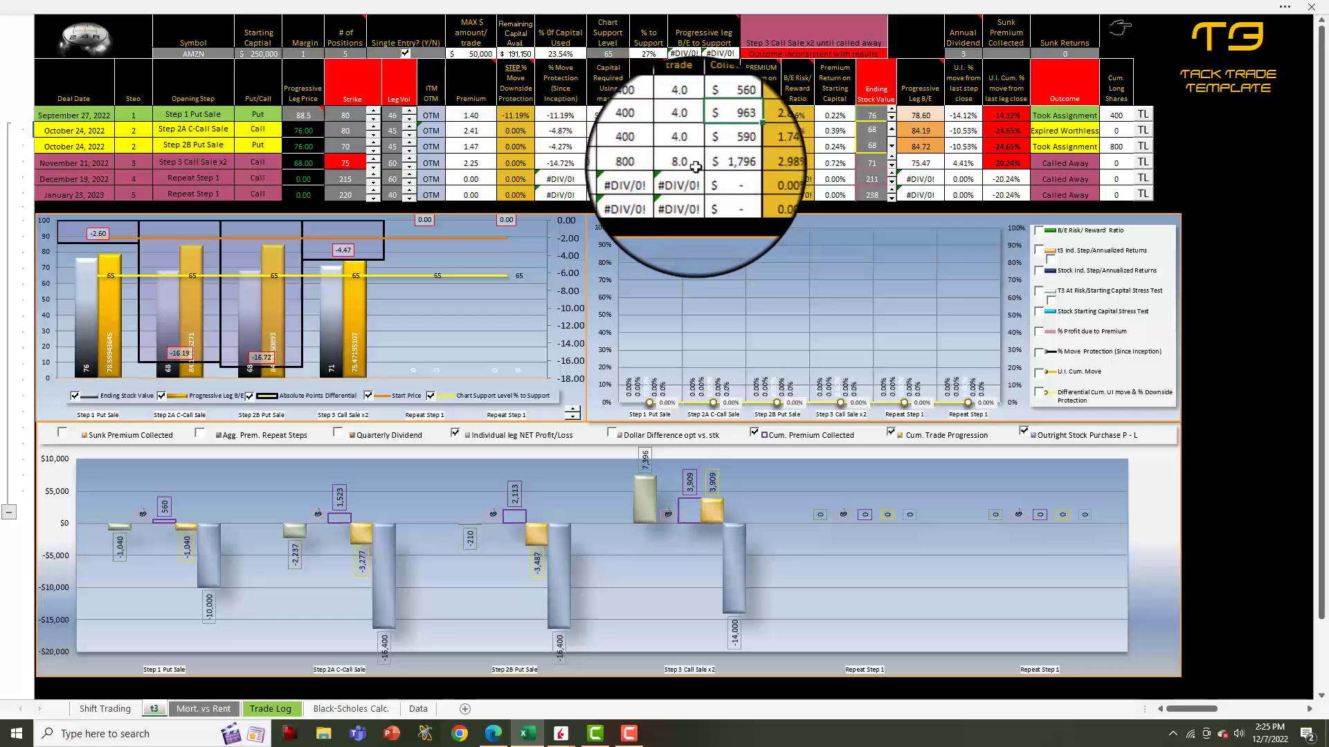
Review the Step 2B put sale's premium, strike and leg volatility, the Step 1 and 2 ending stock values and the Step 3 leg price
click(720, 146)
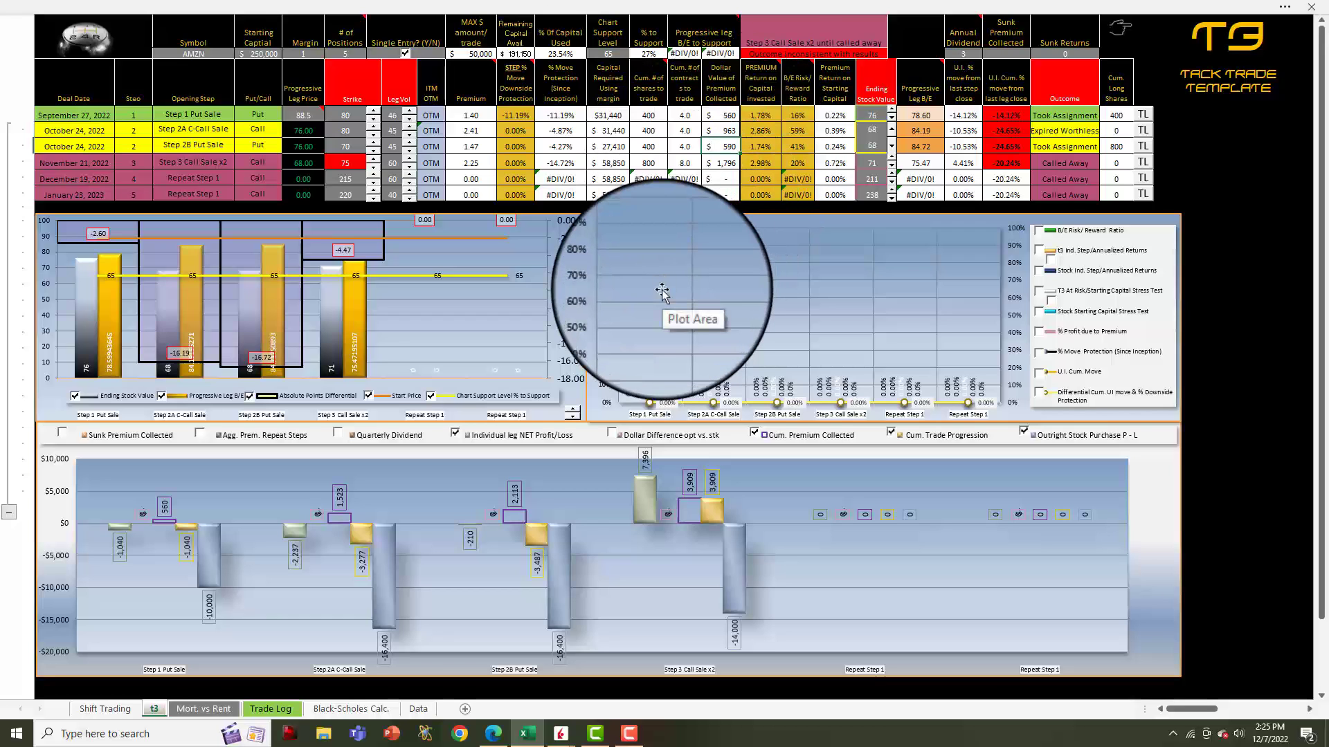
click(344, 142)
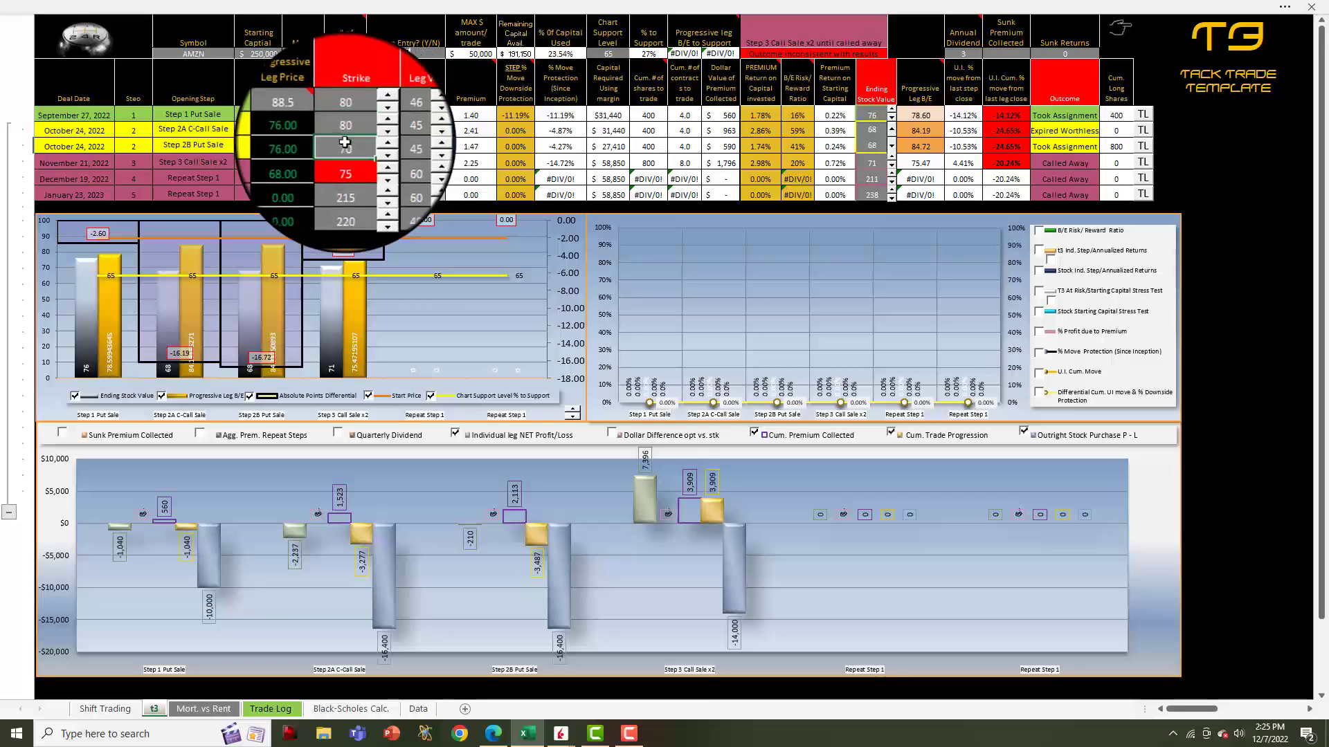
click(389, 147)
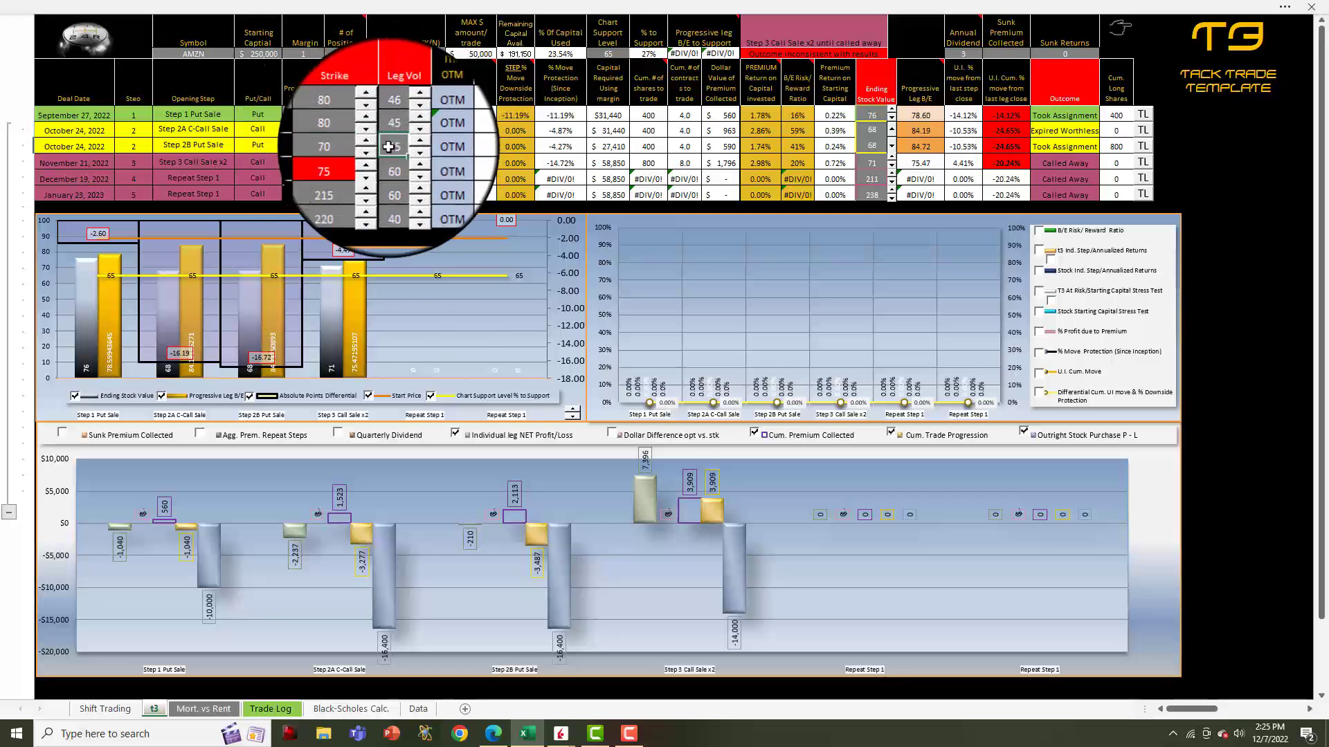
click(462, 147)
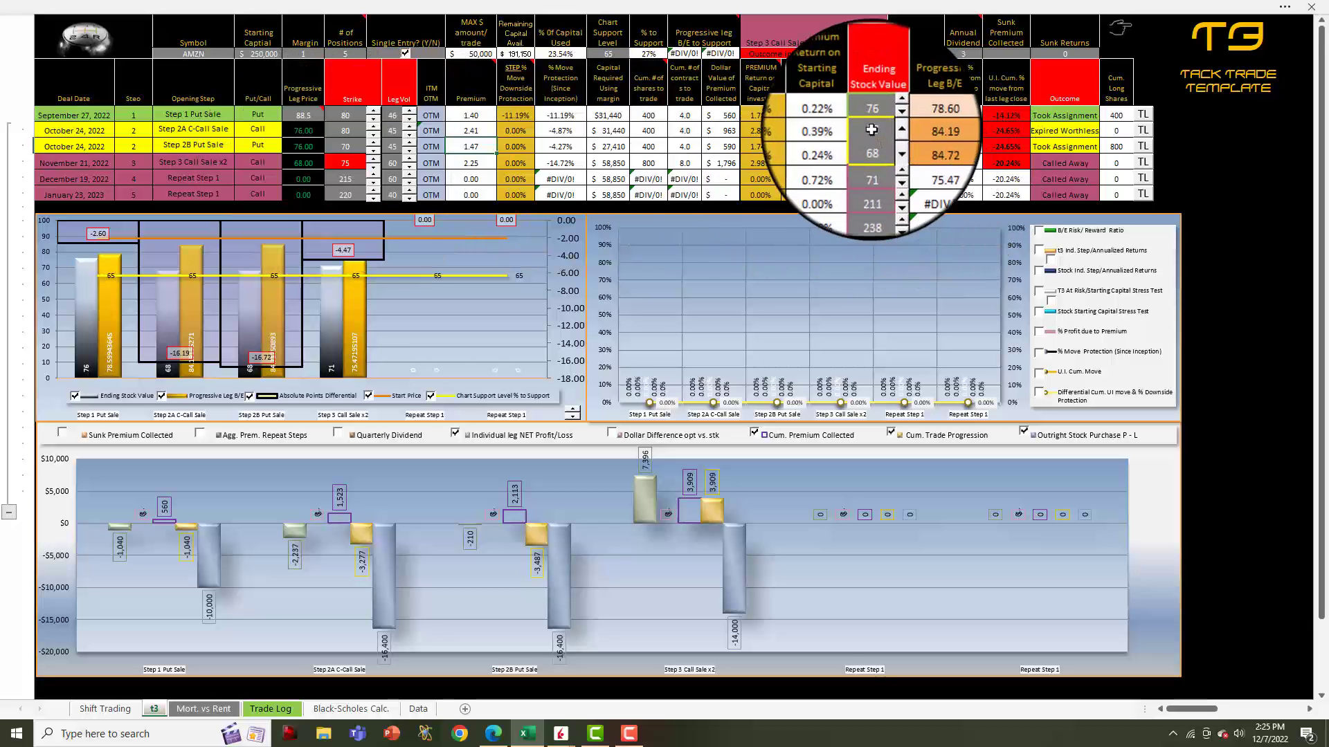
drag(872, 129, 870, 158)
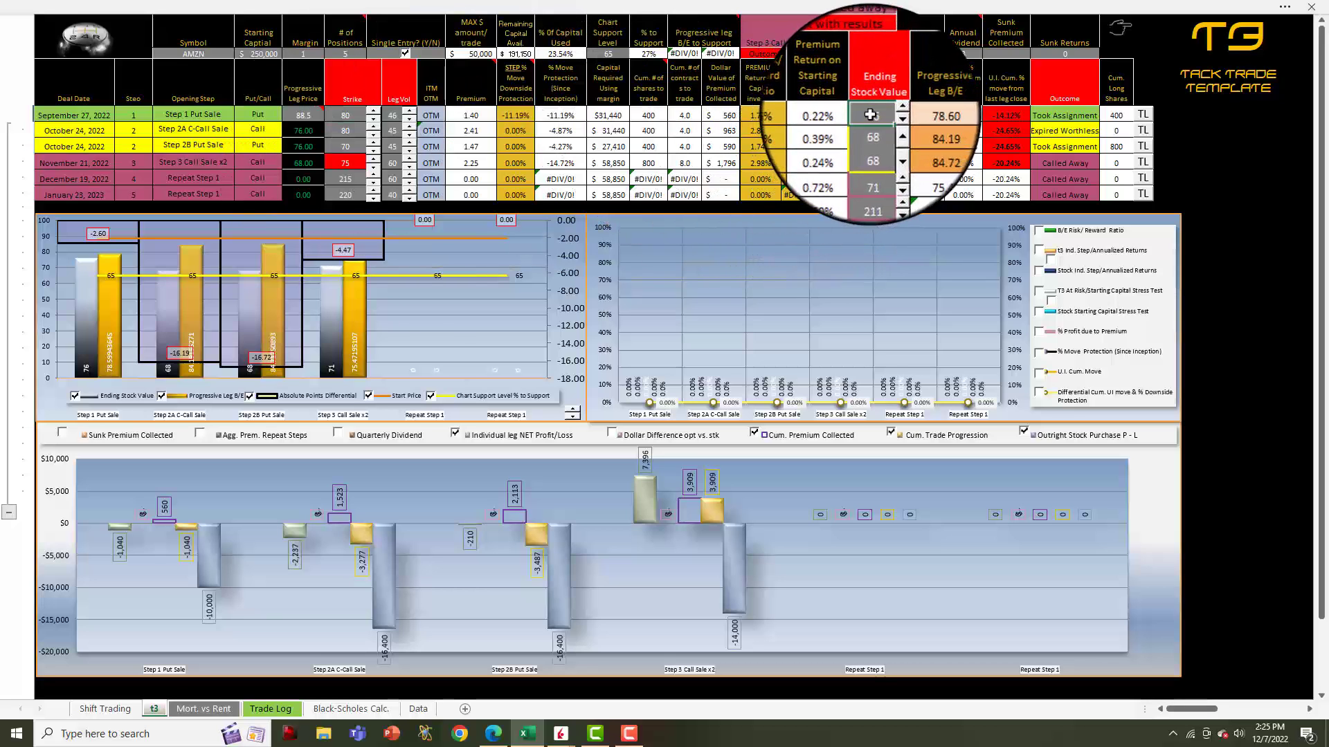
click(347, 145)
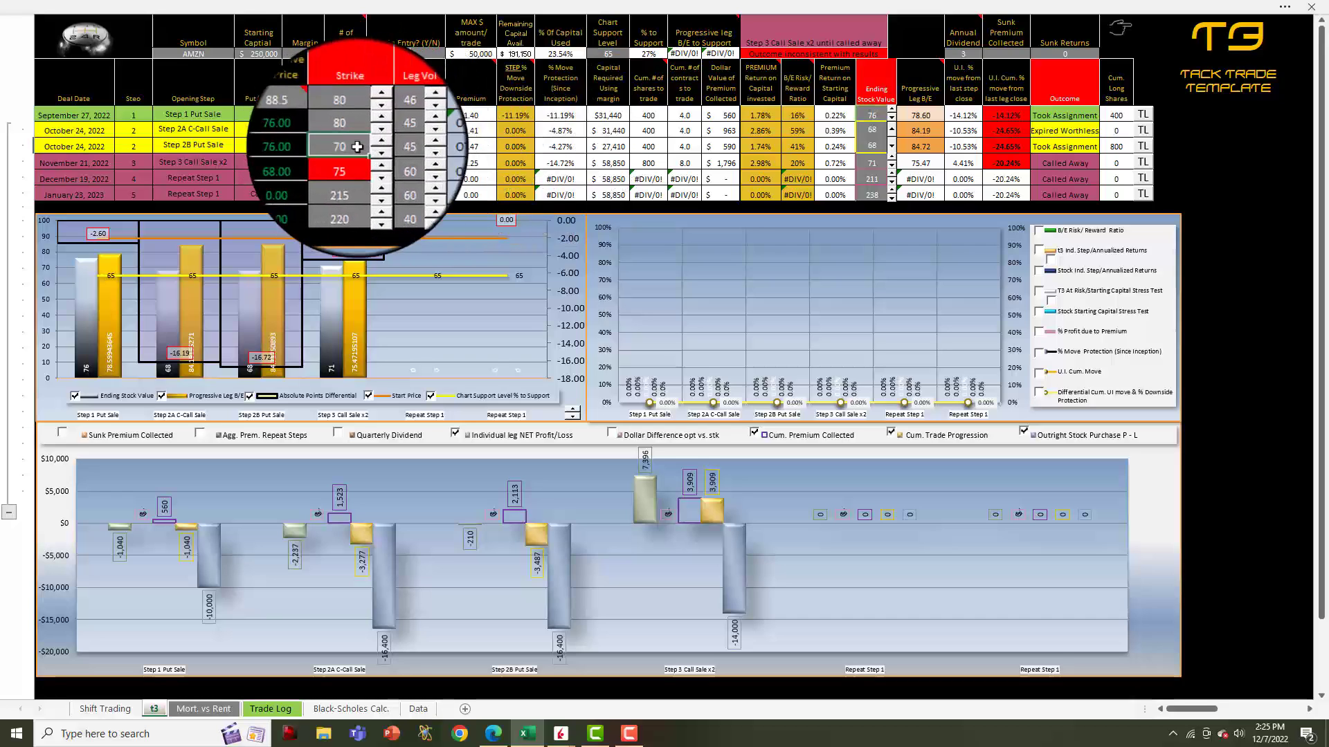
click(872, 144)
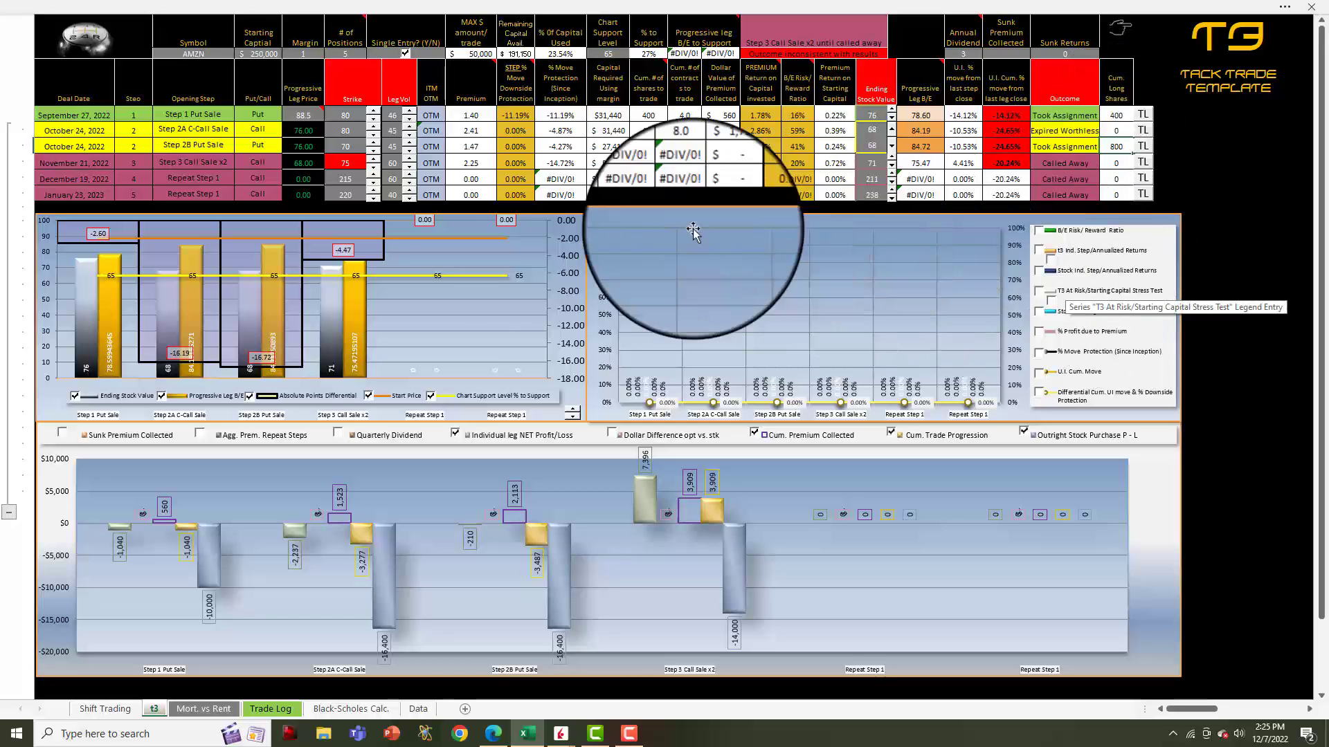
click(303, 163)
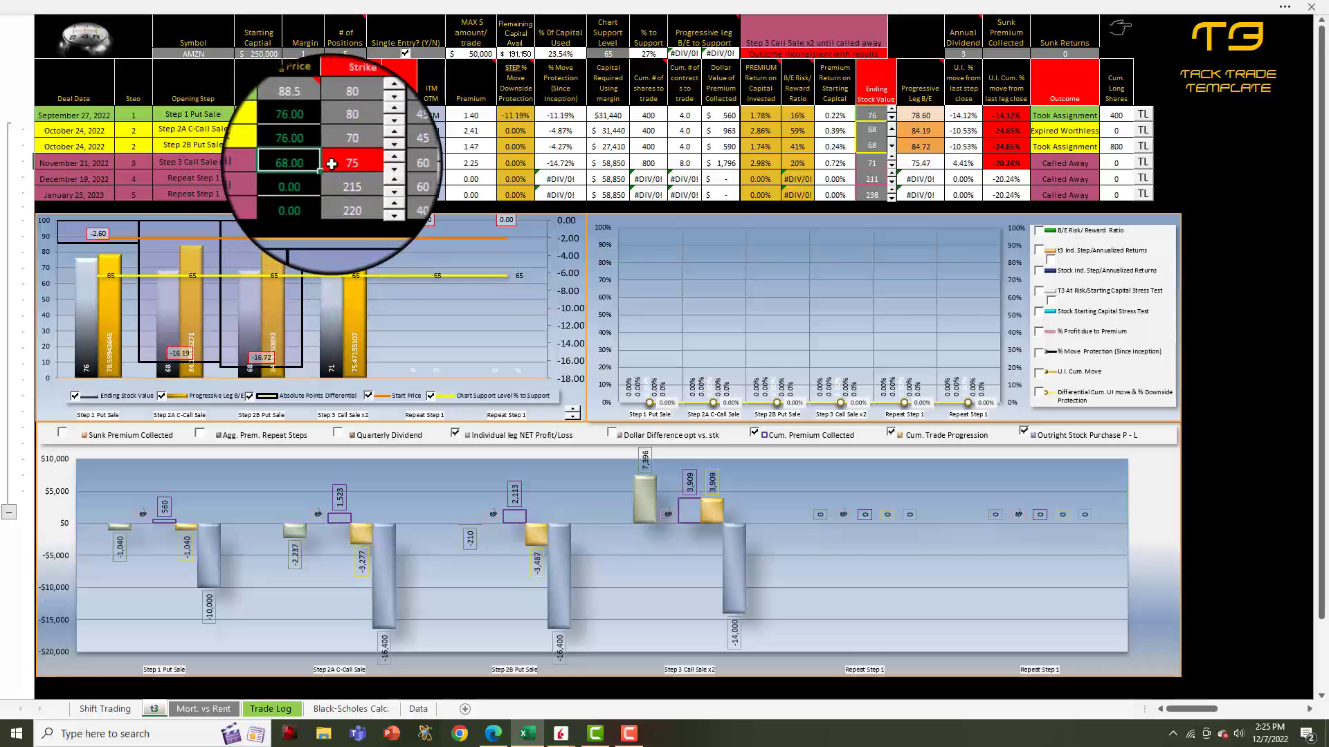
Lower the Step 3 call sale's strike to 70 and its leg volatility to 48
click(374, 174)
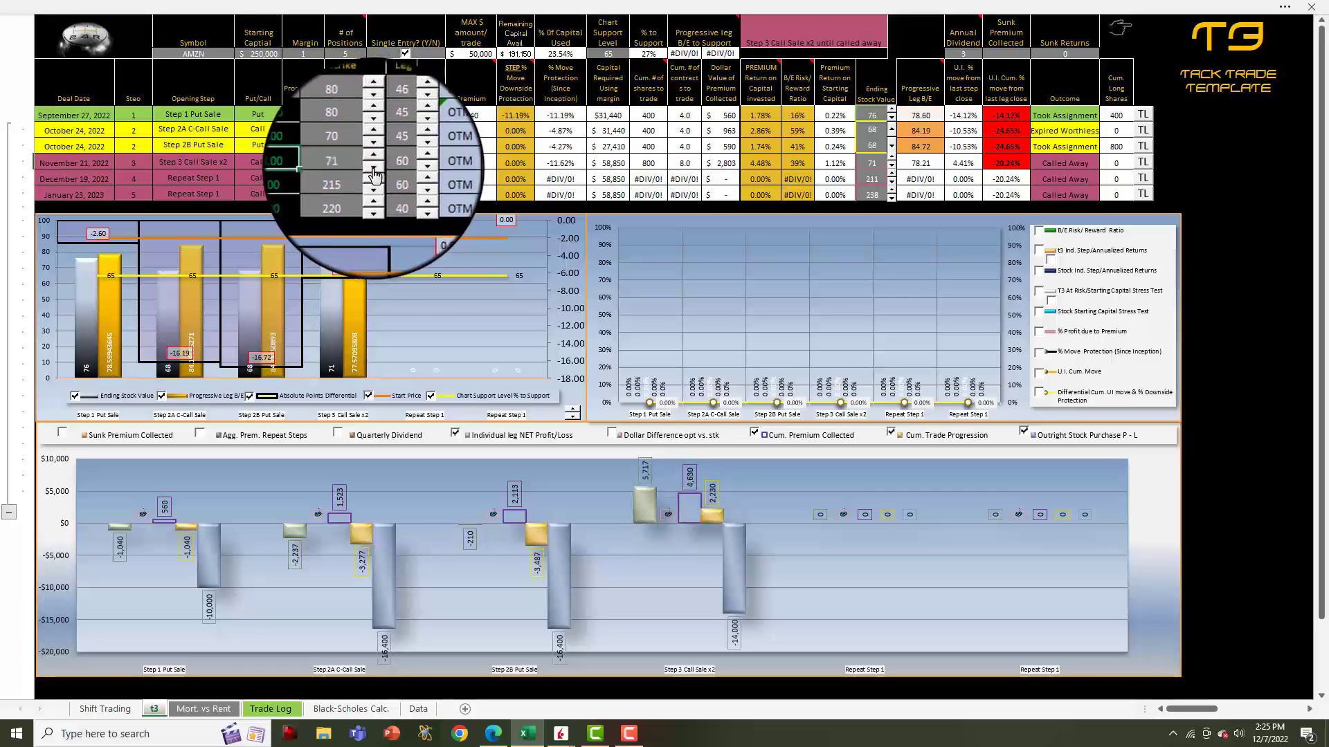
click(412, 173)
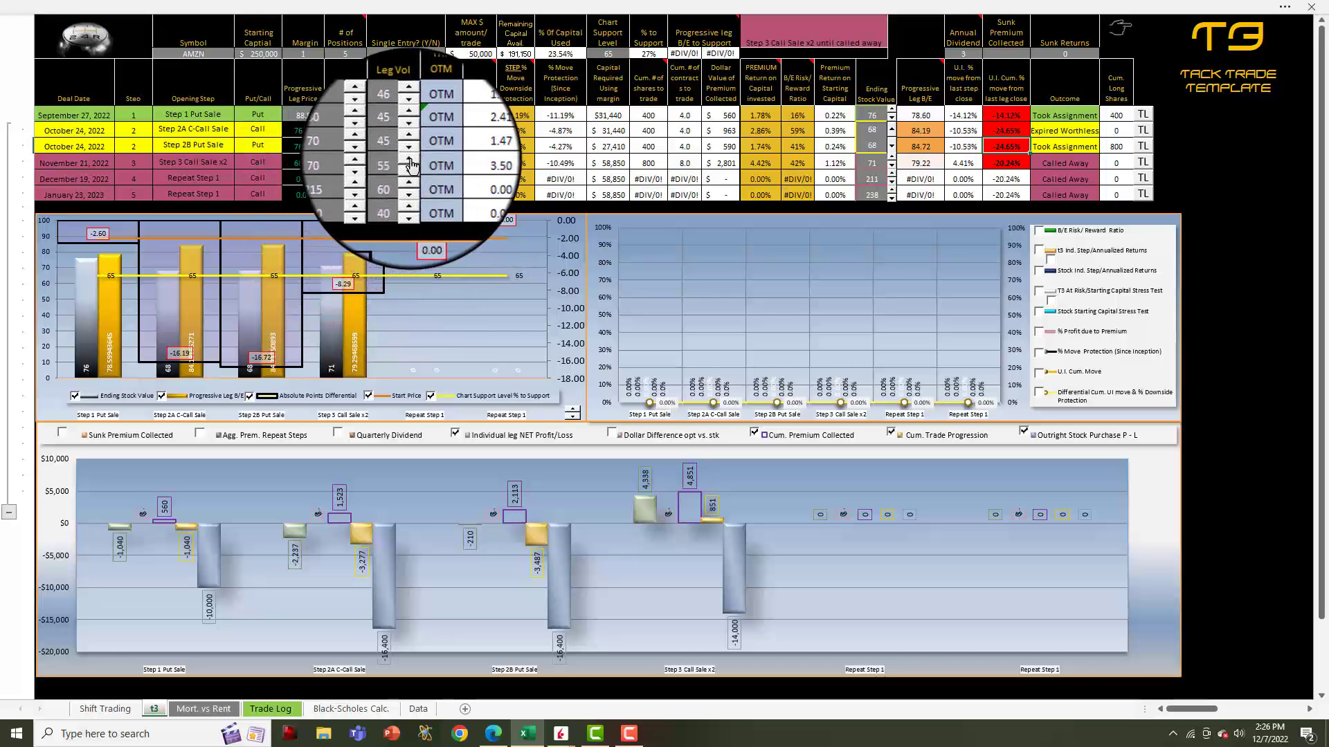
click(411, 164)
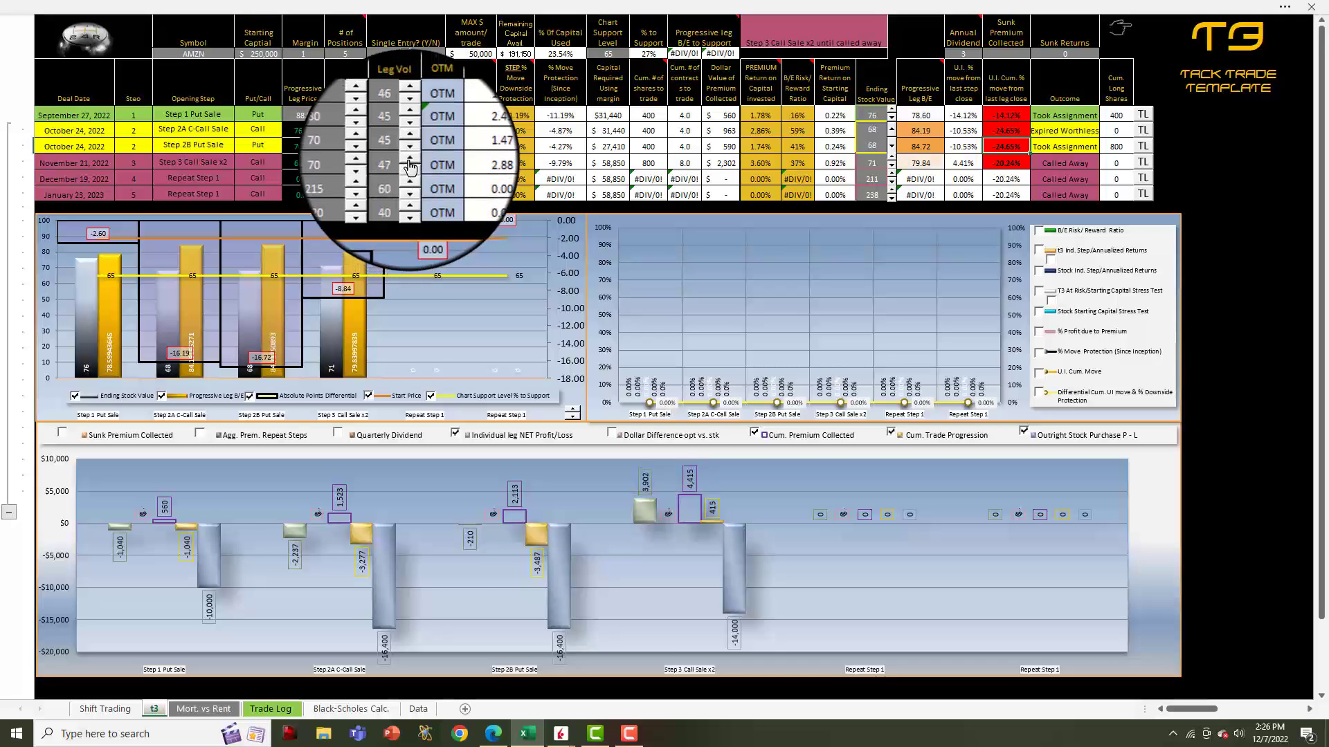
click(407, 169)
click(407, 169)
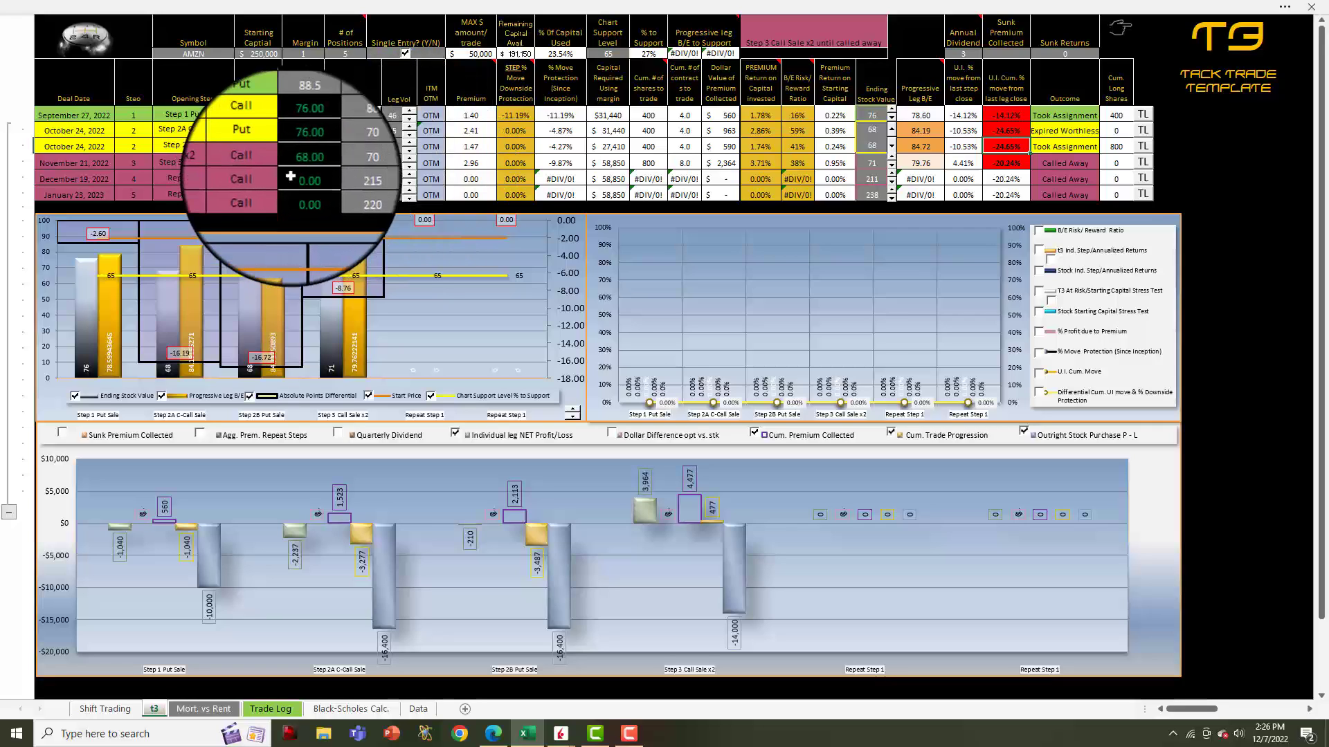
click(345, 163)
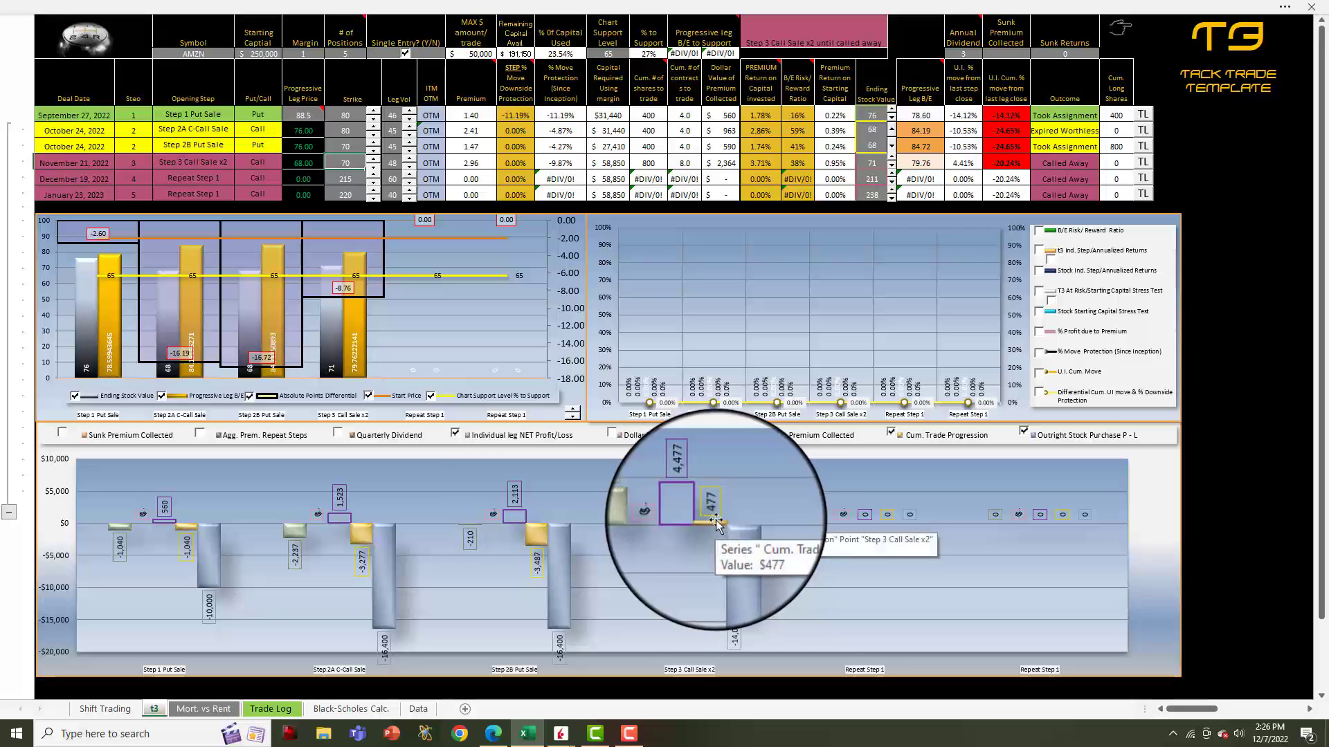
Raise the Step 3 call sale's strike to 75 and its ending stock value to 76, keeping the Called Away outcome
click(372, 163)
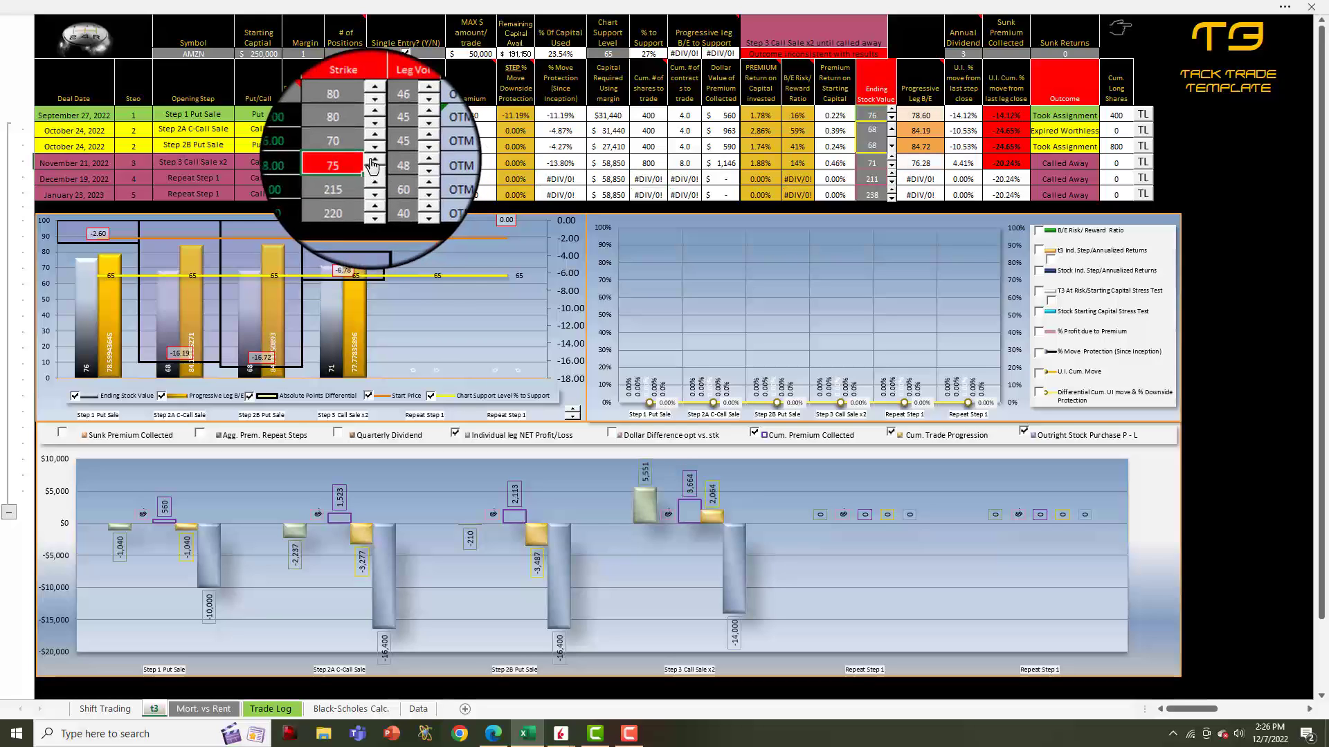
click(892, 160)
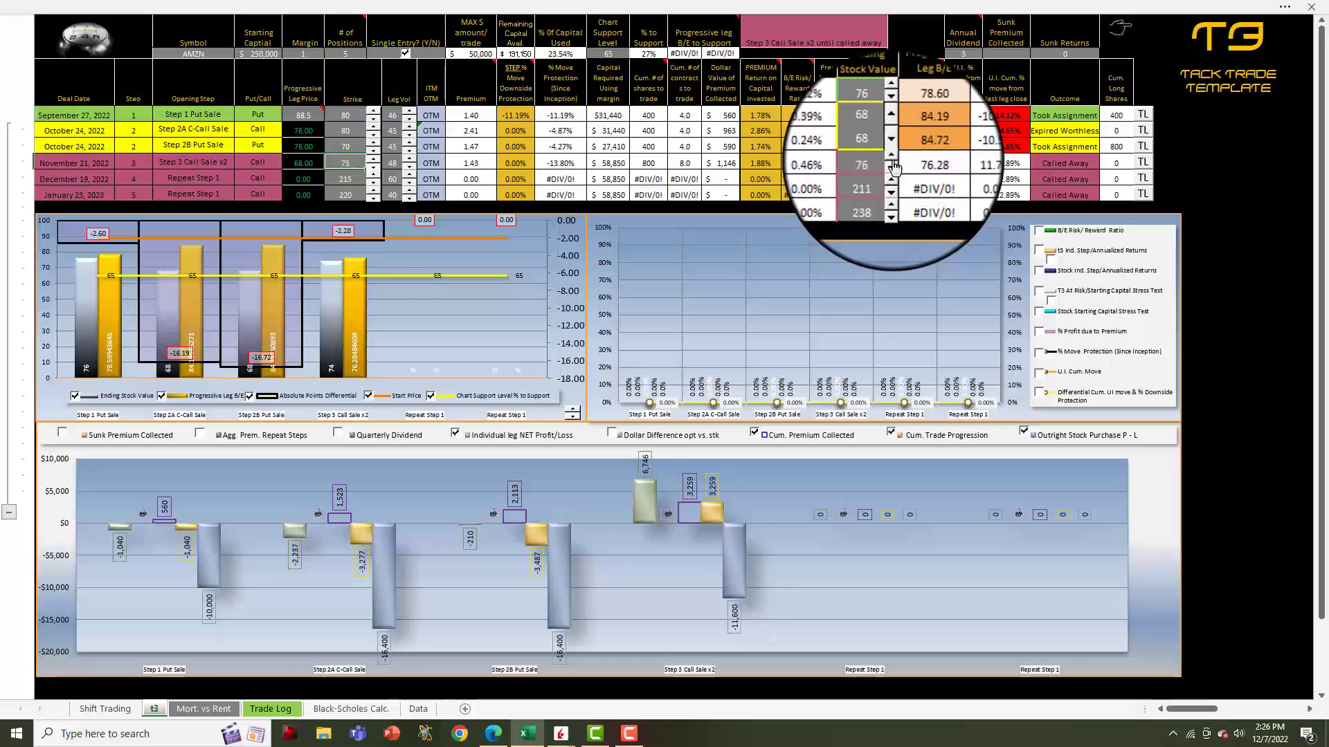
click(1038, 162)
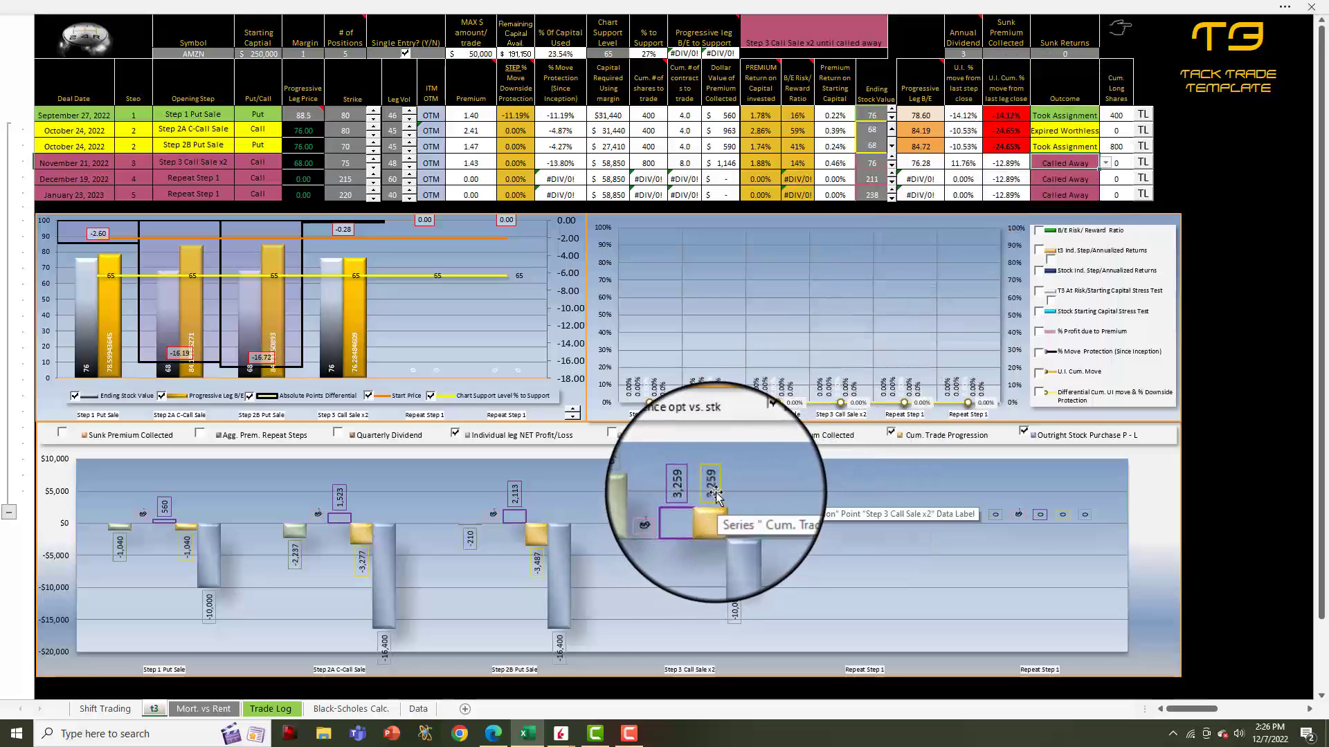
Plot the T3 step returns as annualized values and compare Step 3's return with the outright stock purchase result
mouse_move(709, 523)
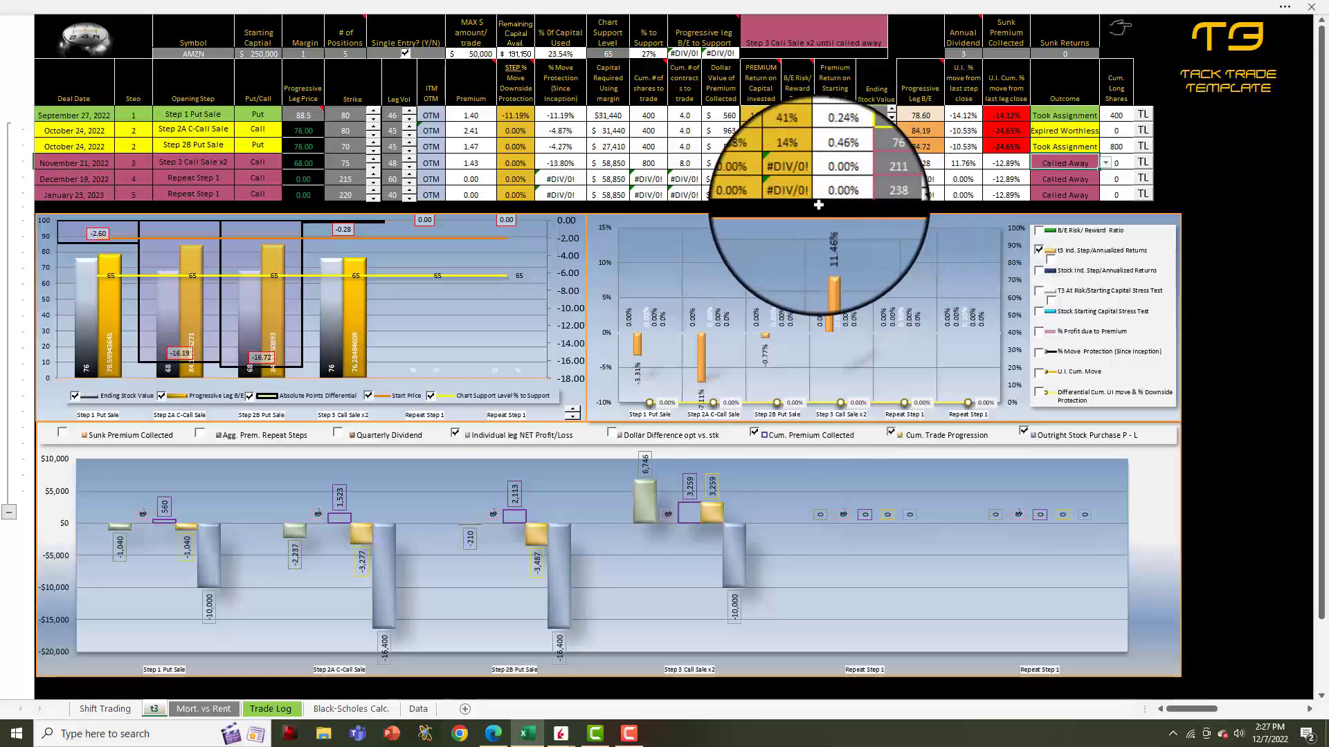
click(1050, 263)
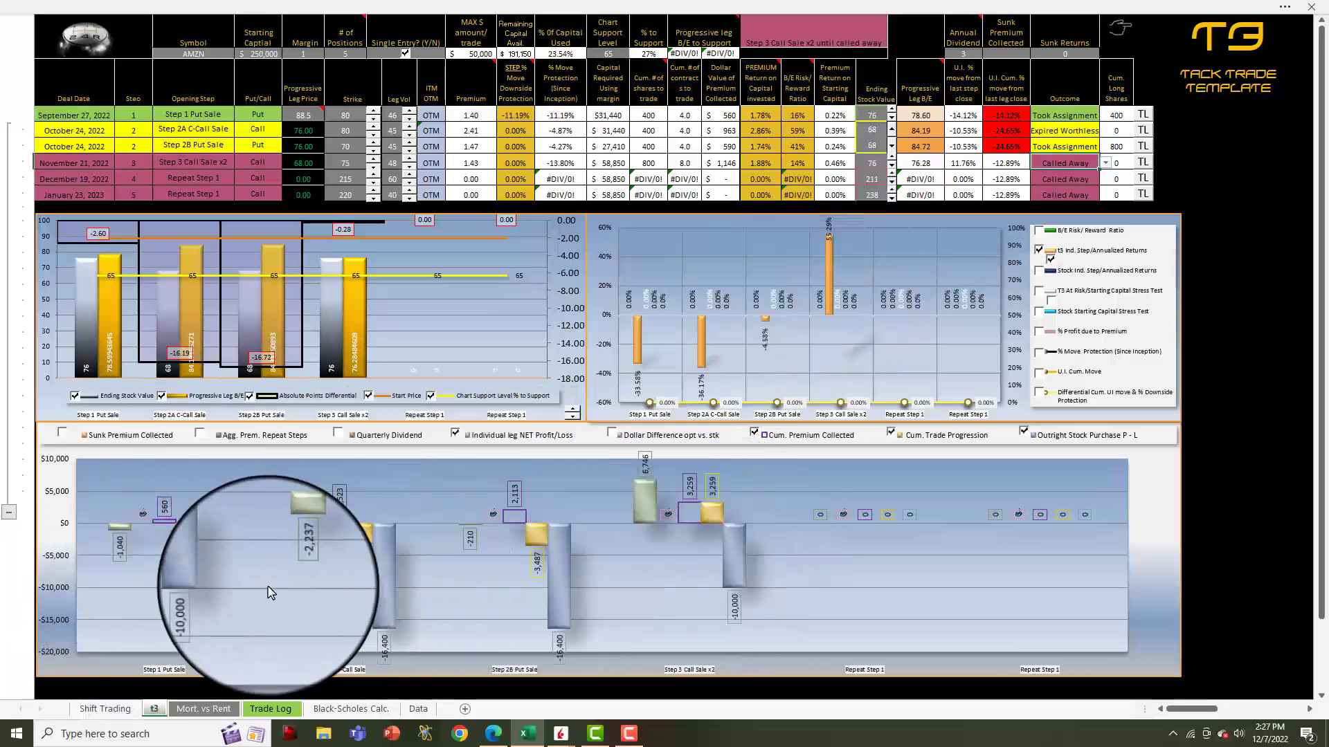
mouse_move(223, 569)
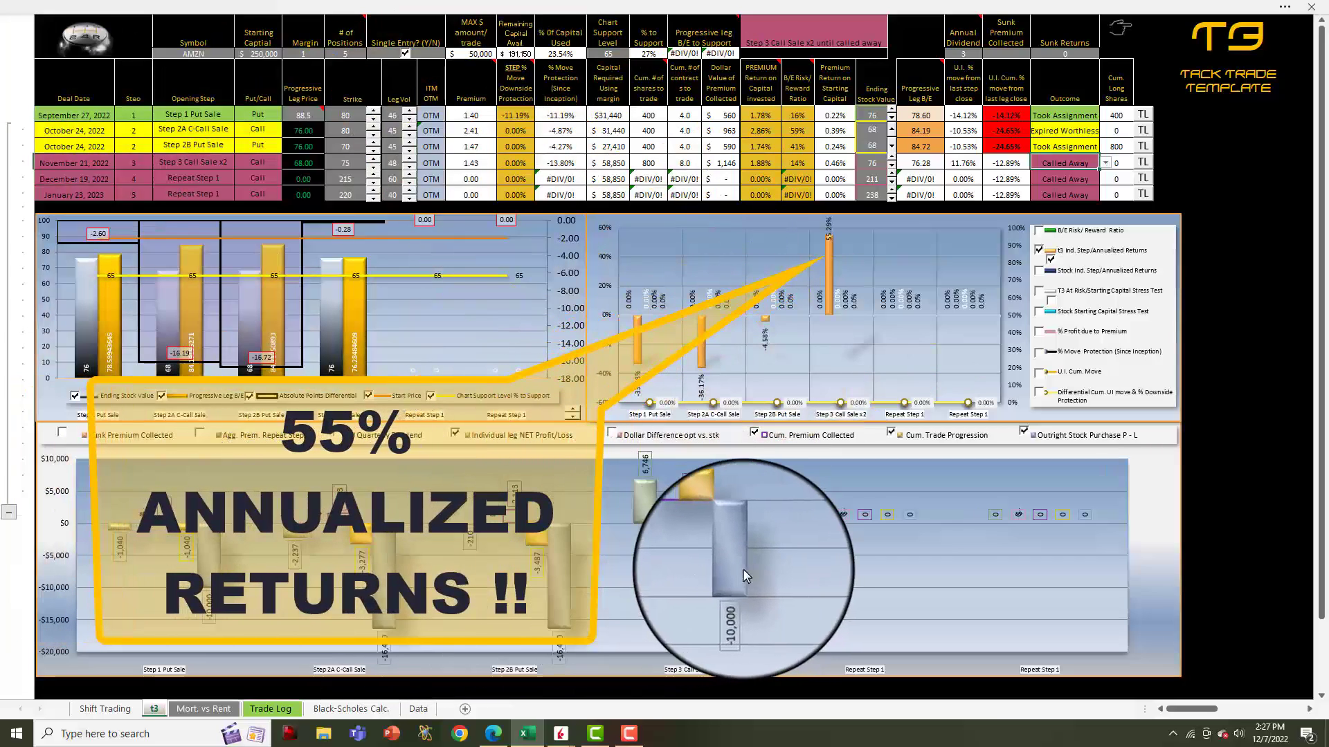
mouse_move(744, 576)
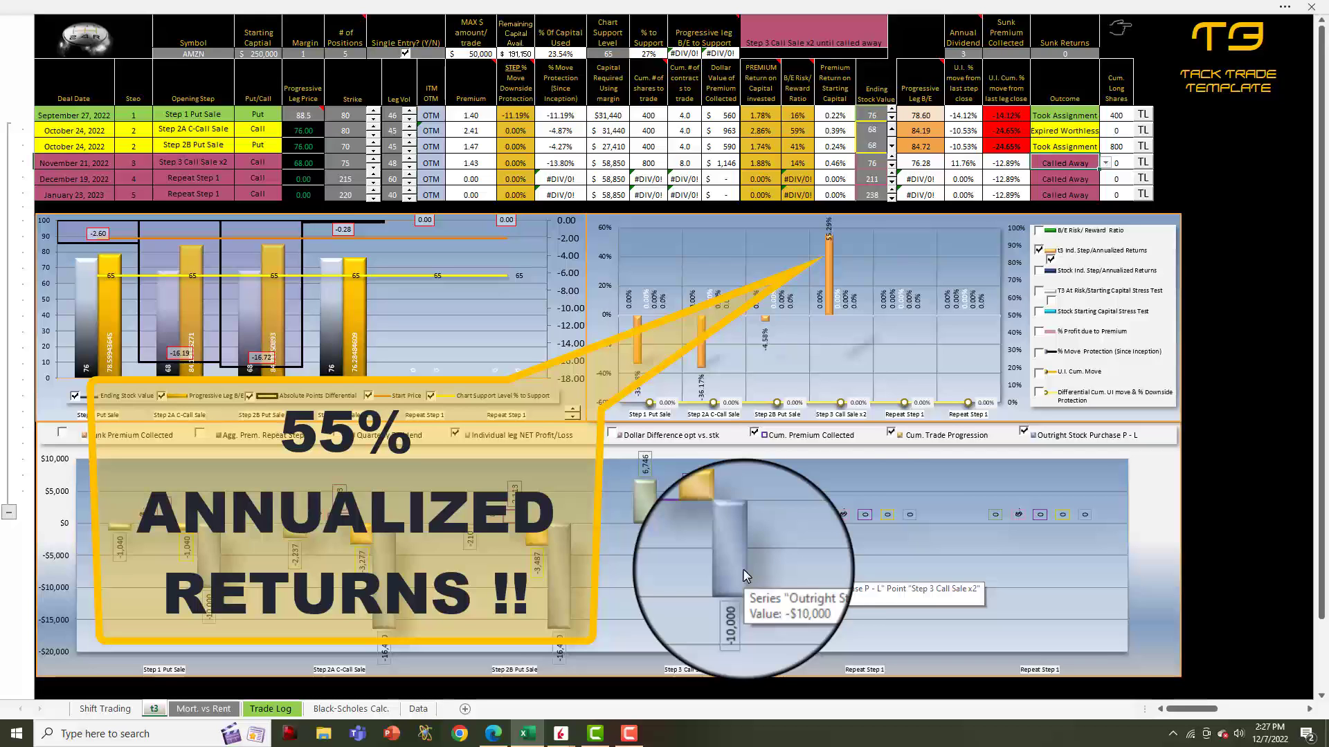
mouse_move(832, 281)
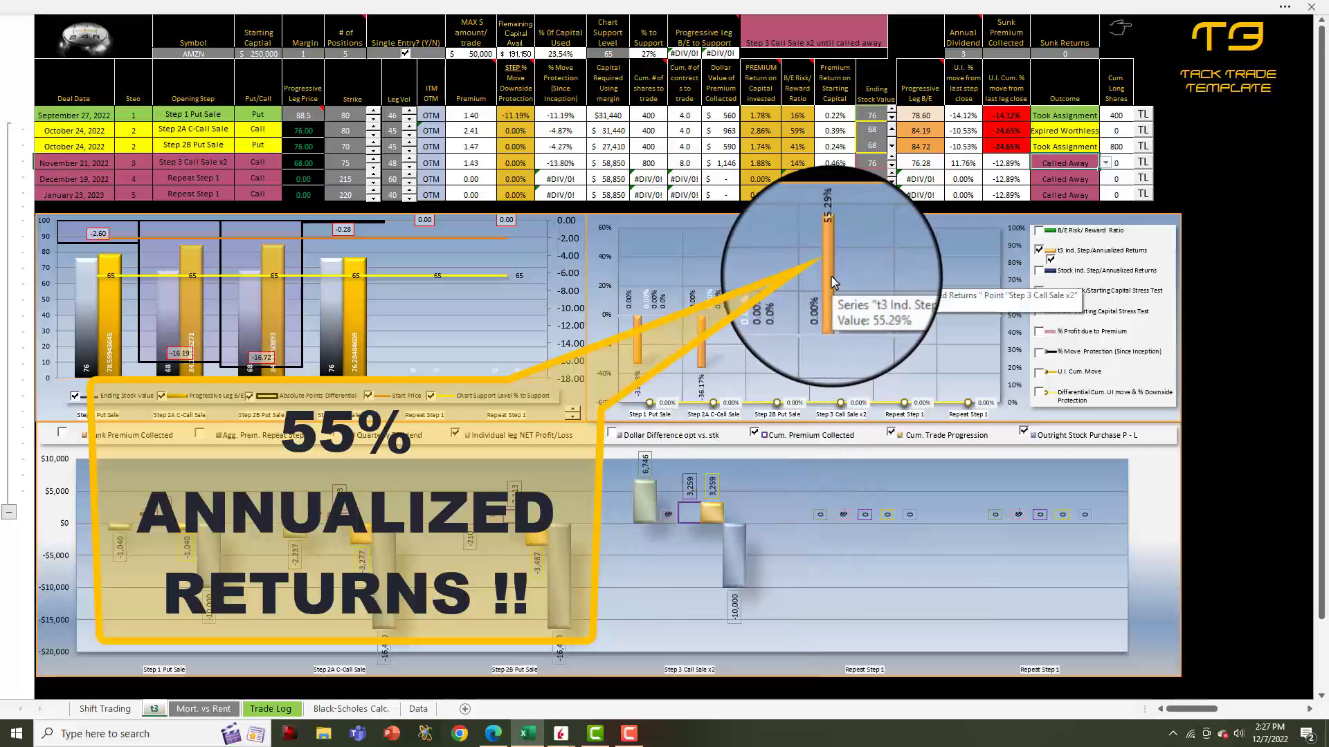
Compare Step 3's individual return with its annualized return, and hide the T3 returns series
click(1051, 259)
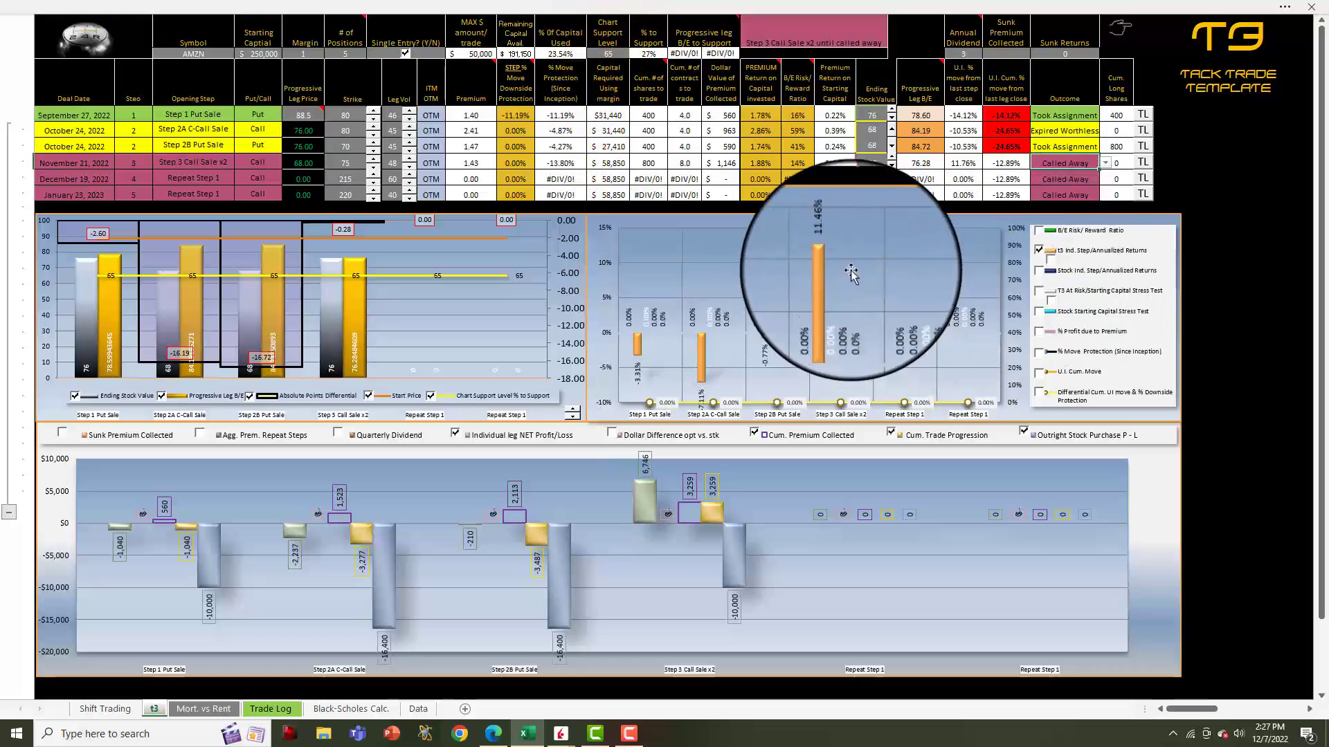
mouse_move(832, 259)
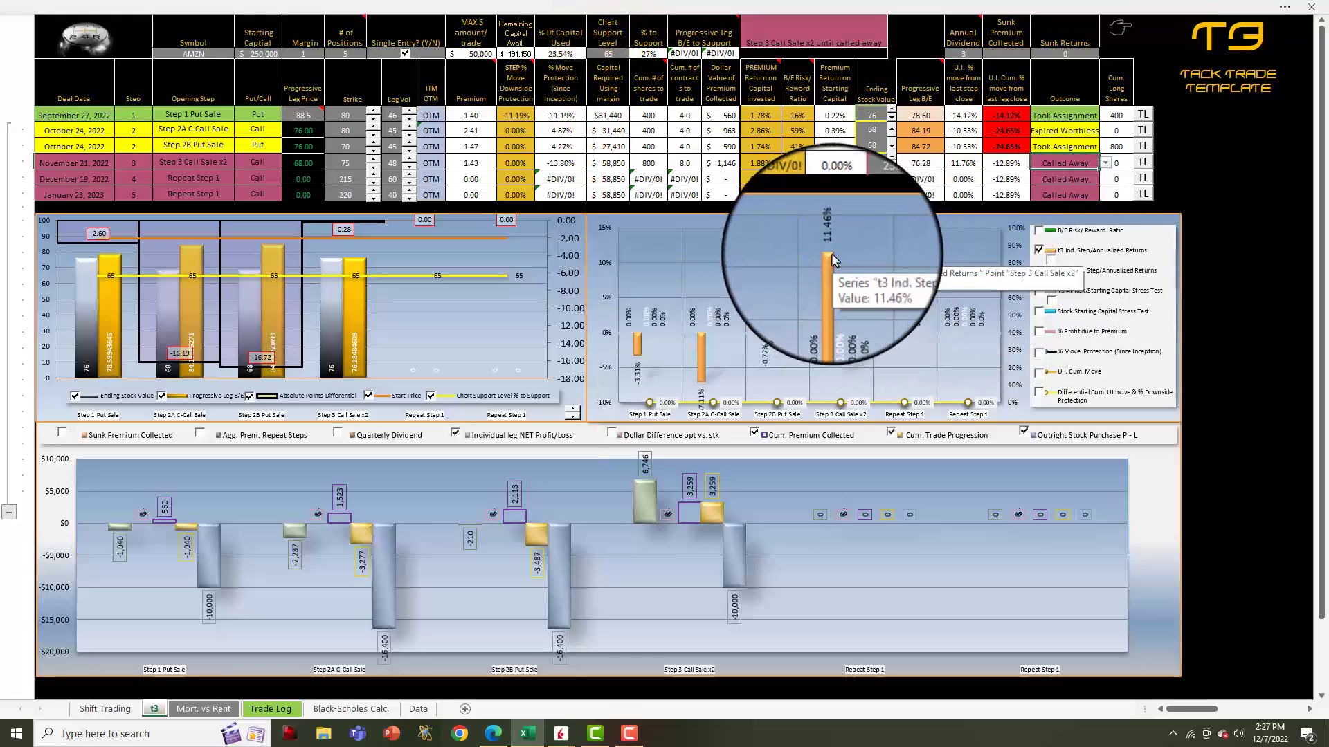
click(1050, 259)
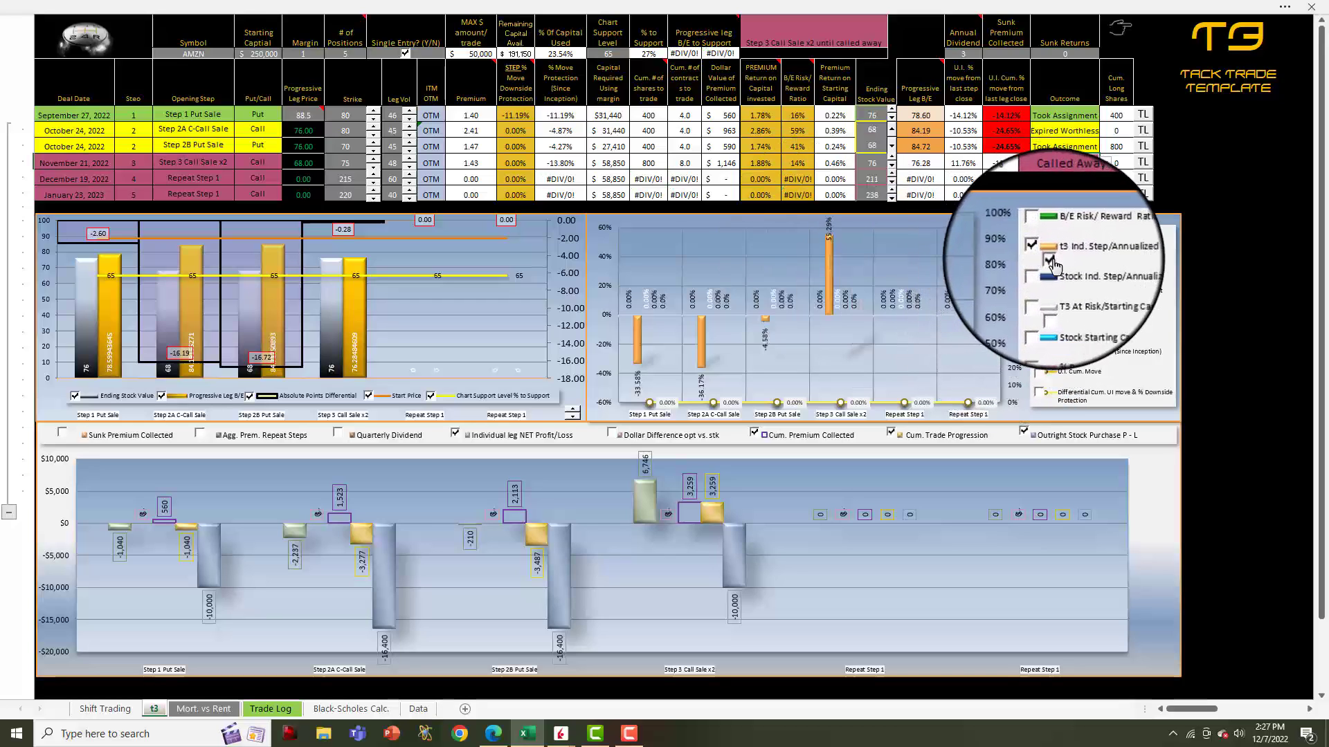
click(1039, 251)
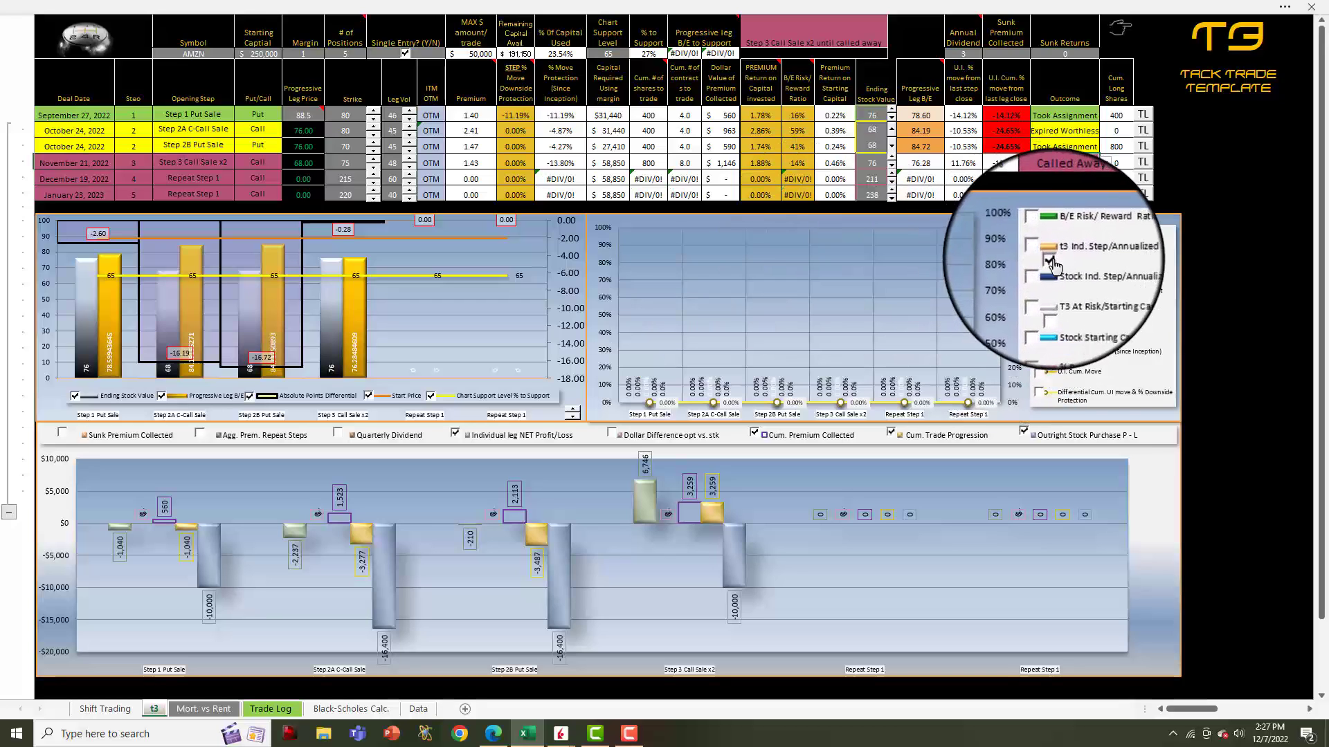
Examine the U.I. Cum. Move series alongside the premiums and strikes of the Step 1 to 3 legs, and hide the series
click(1040, 371)
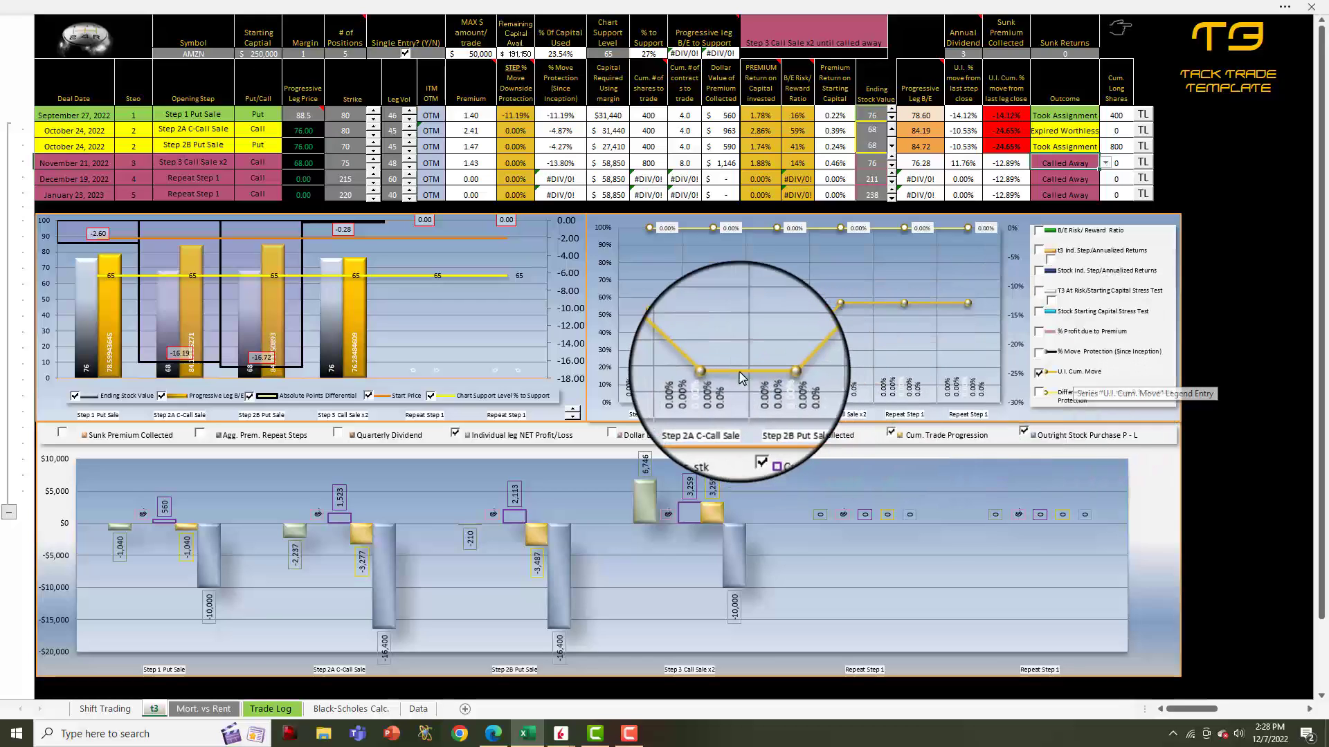
mouse_move(716, 374)
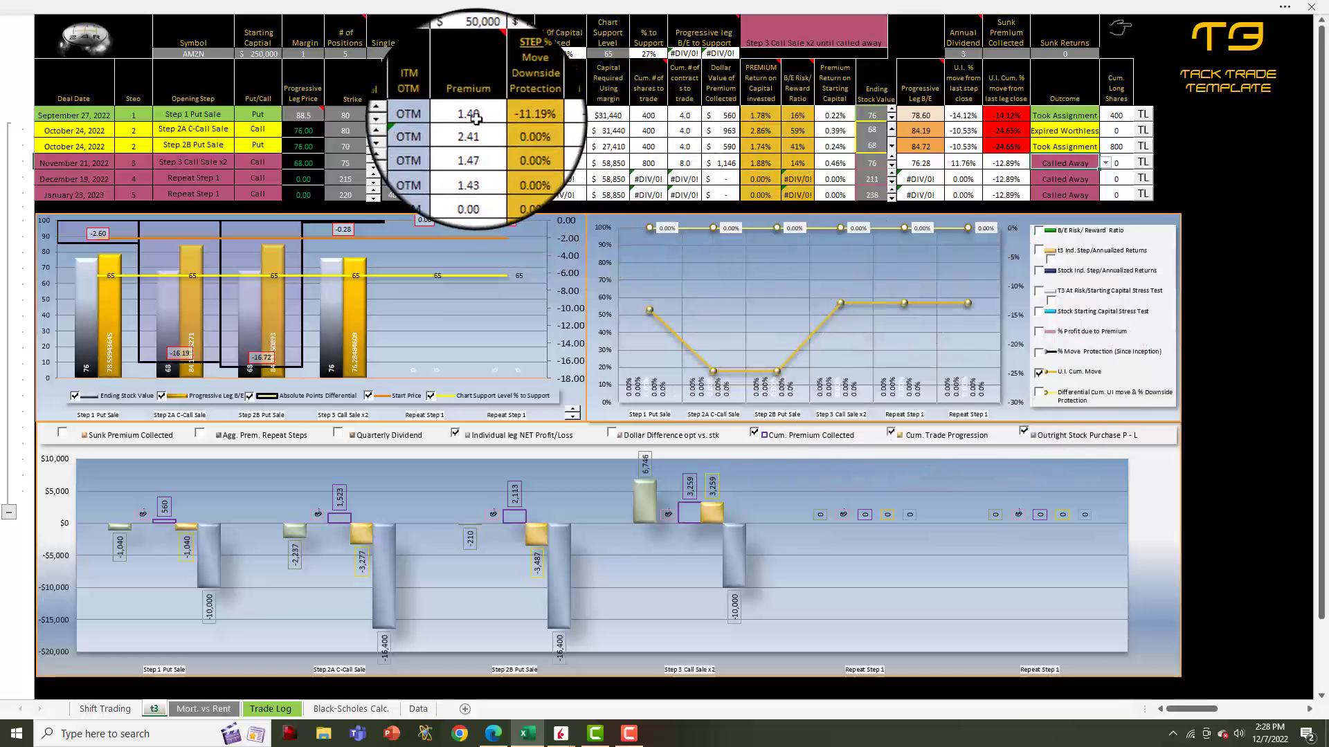
drag(477, 115, 476, 162)
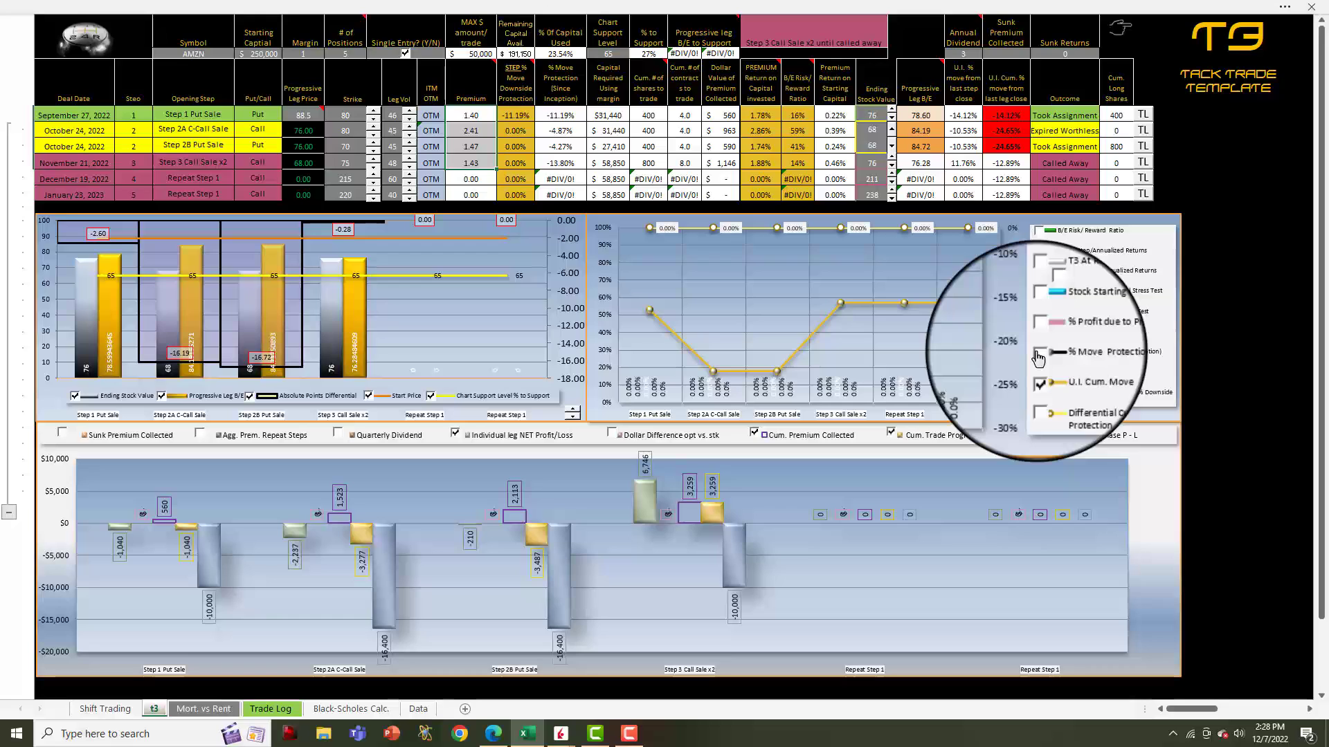
click(344, 115)
click(340, 130)
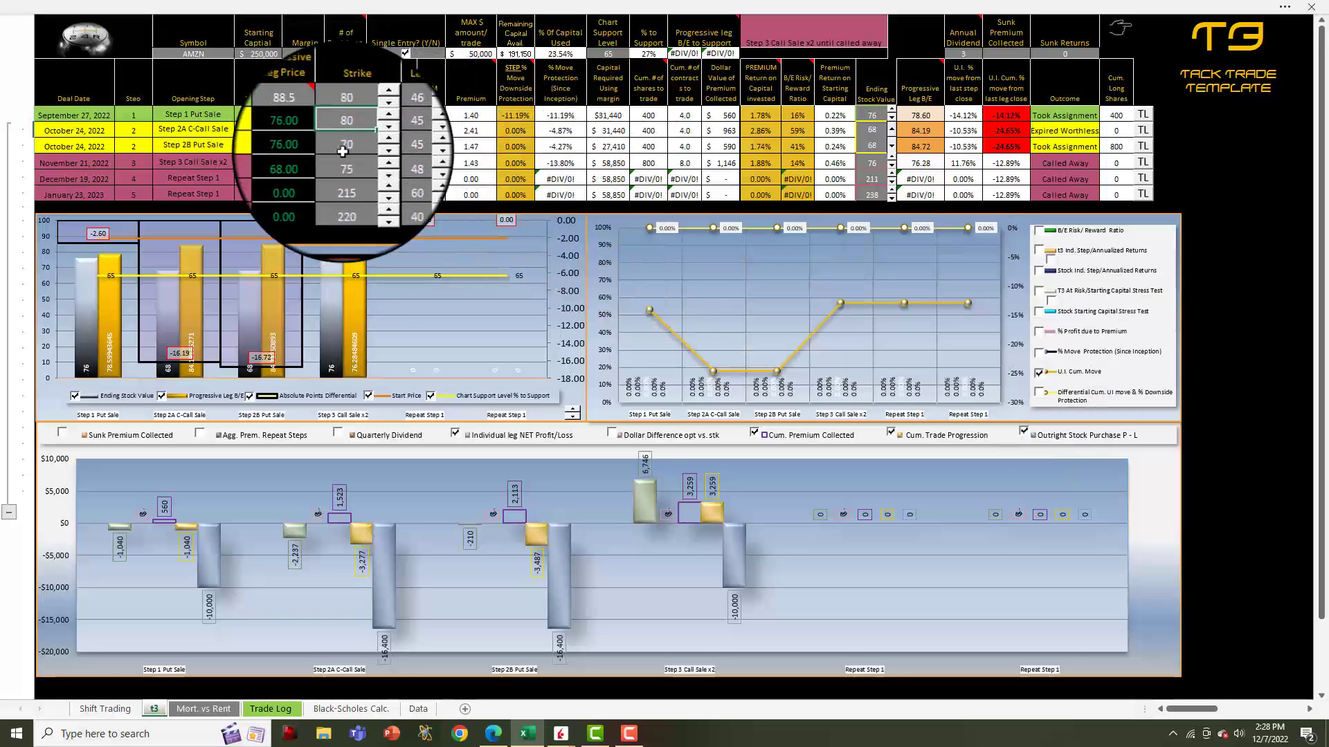
click(343, 148)
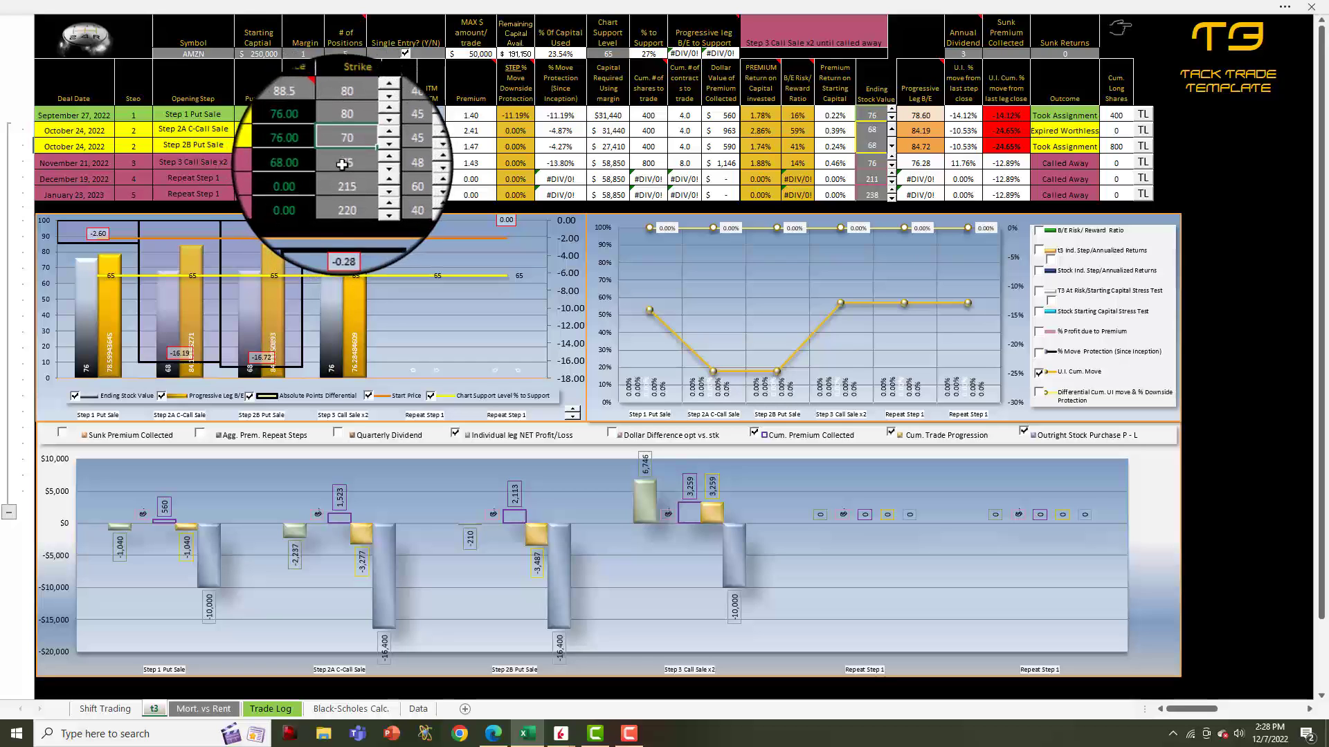
click(344, 163)
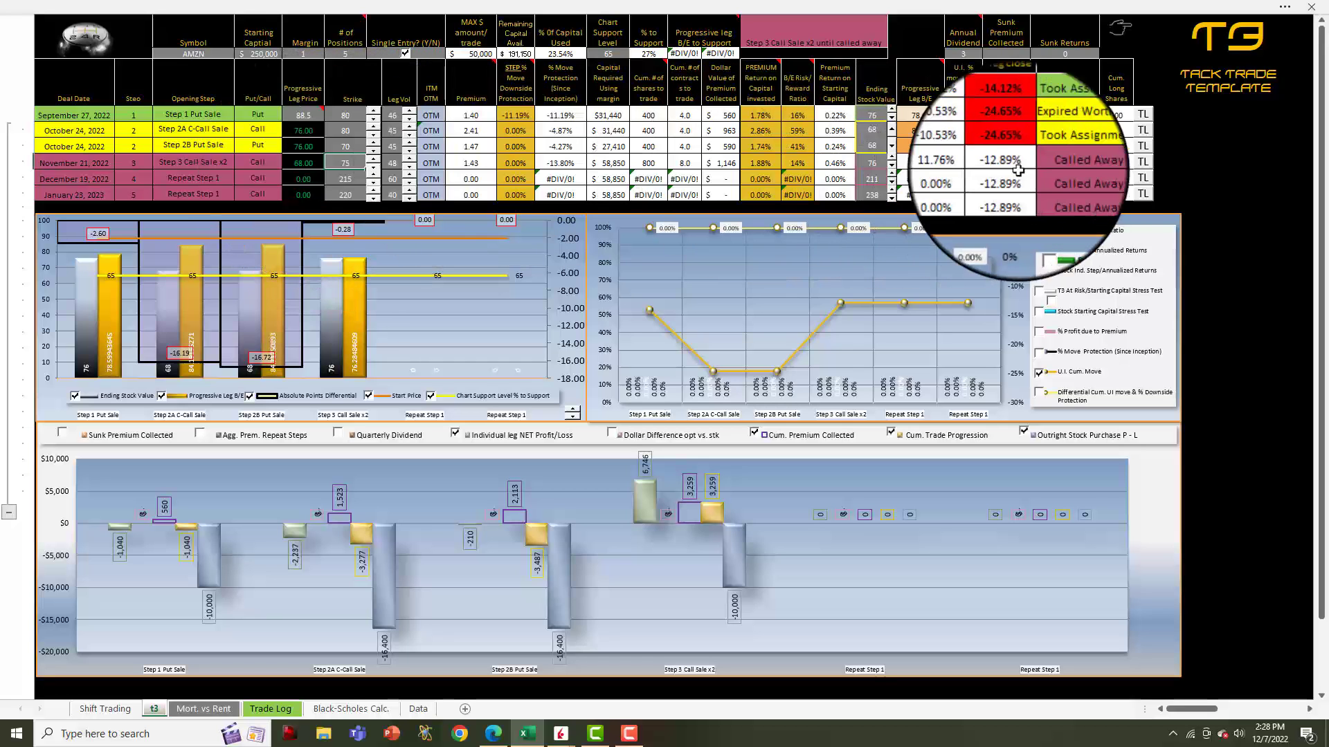
click(1039, 371)
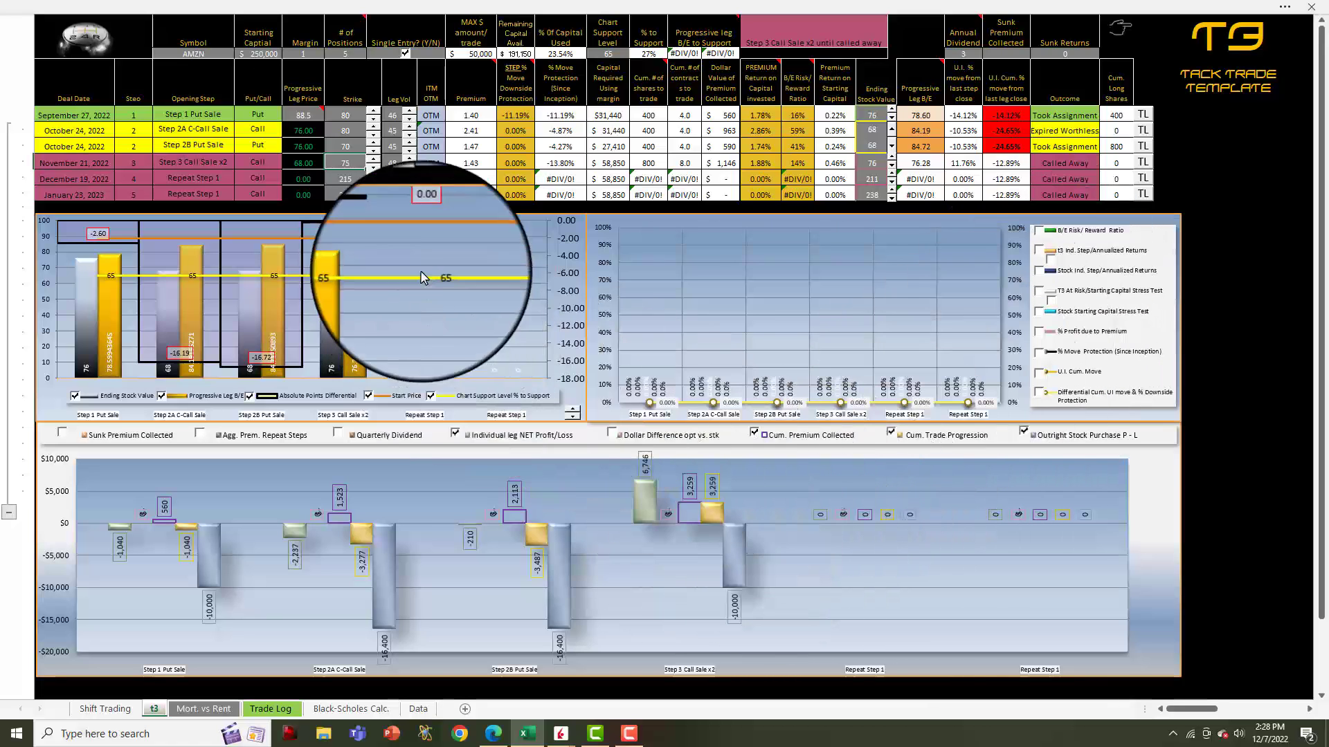
Review the Step 3 call sale's leg price, strike, ending stock value and outcome
click(304, 163)
click(340, 163)
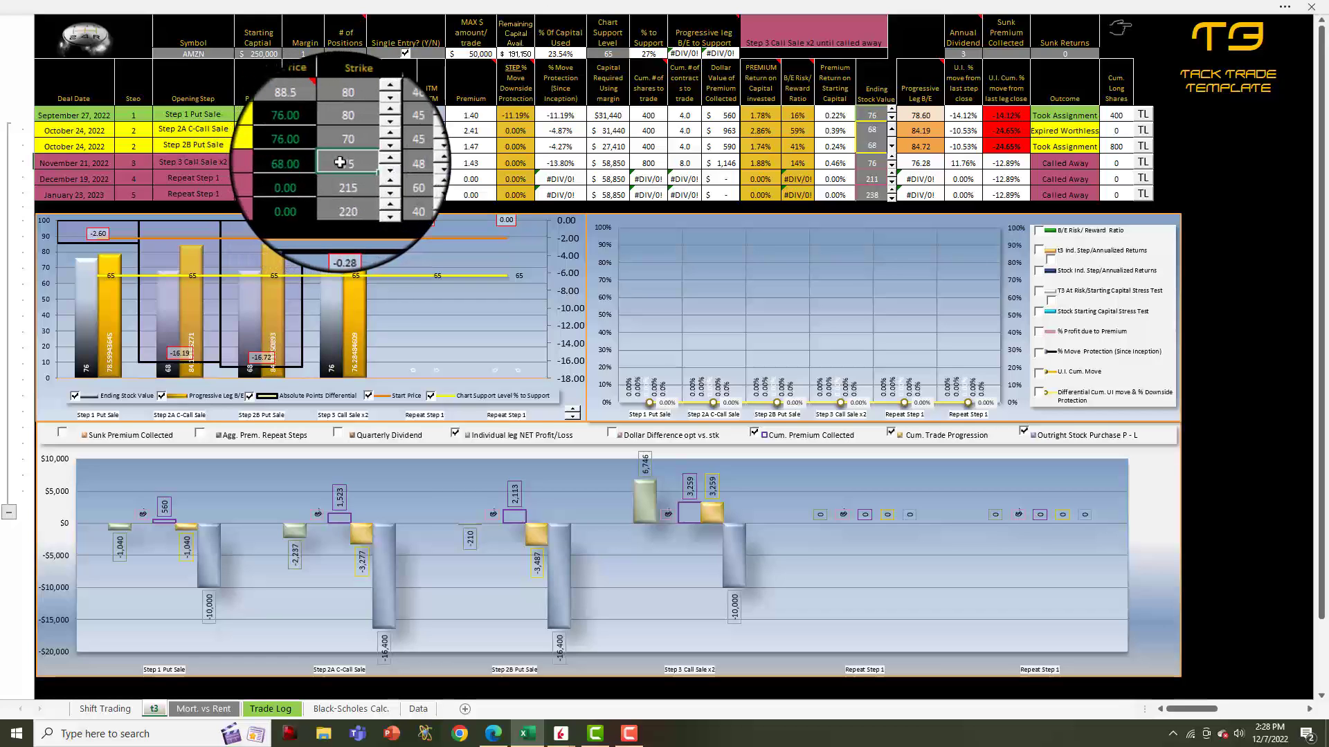
click(877, 163)
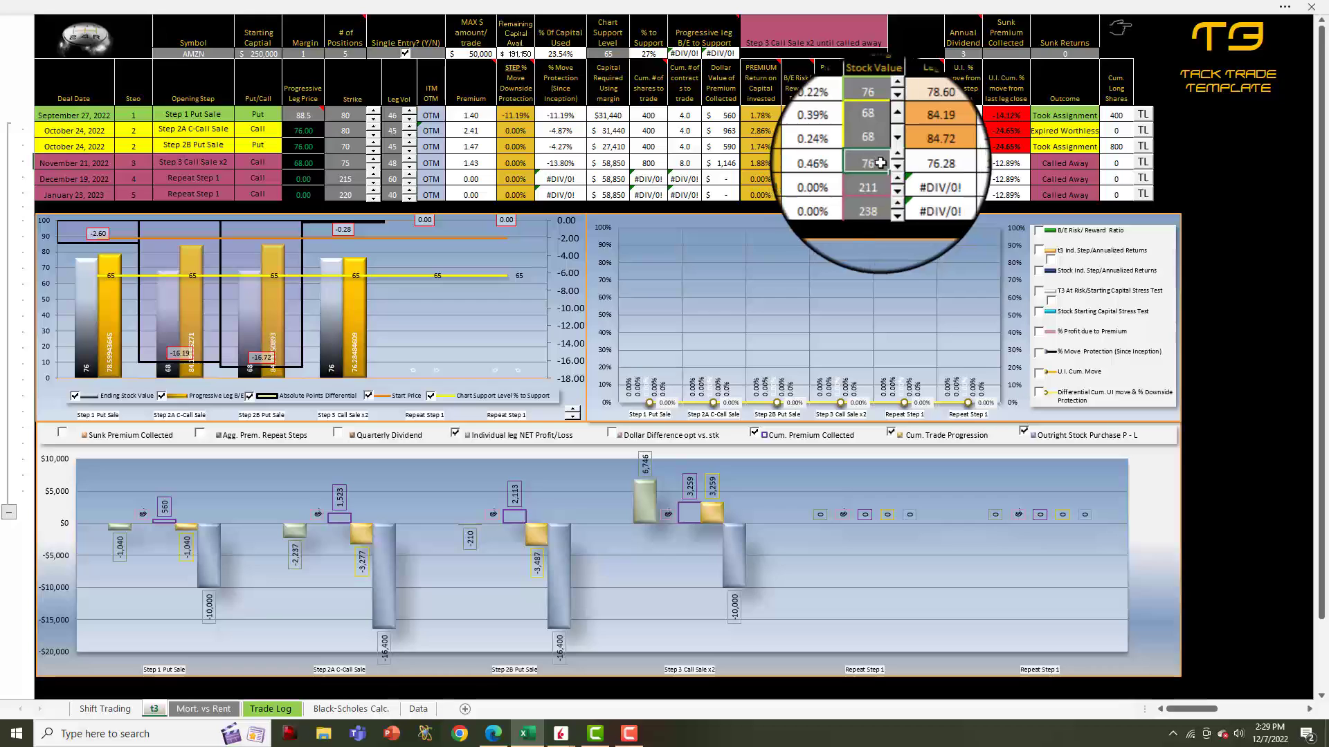
click(1080, 164)
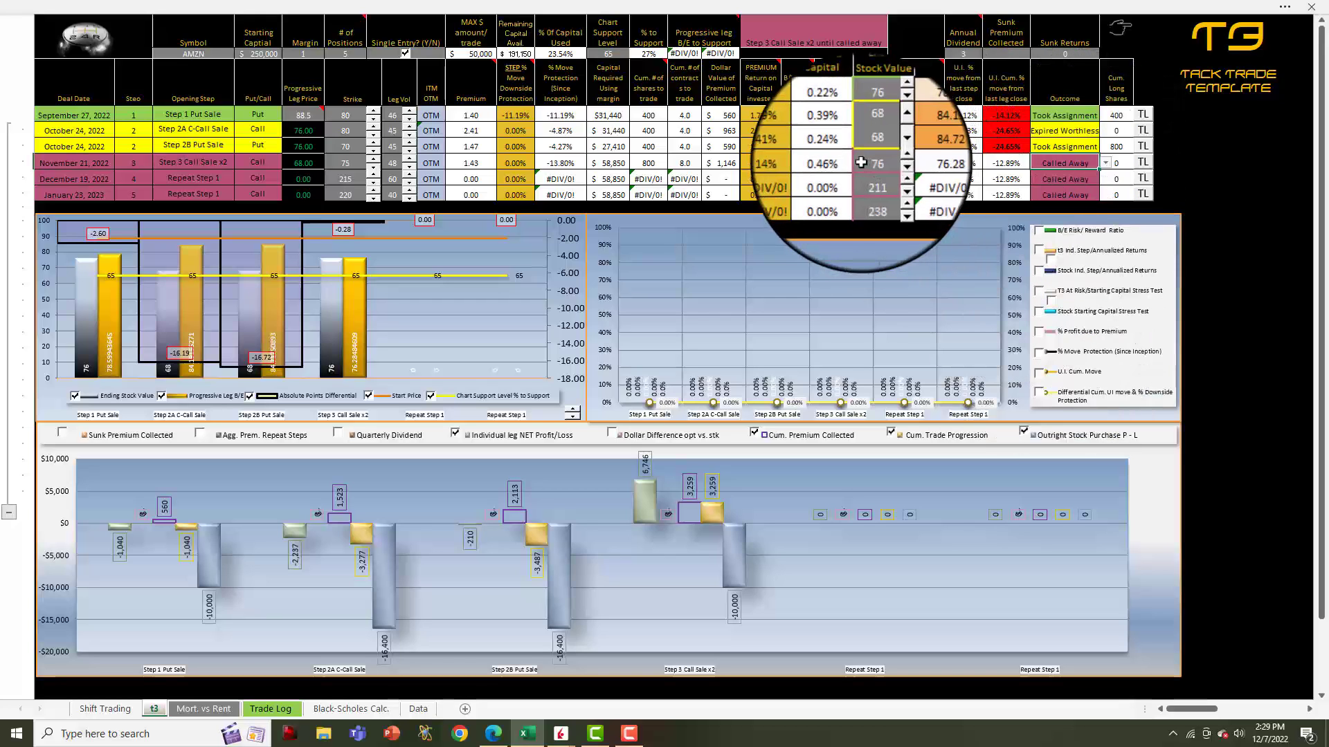
Lower the Step 3 call sale's ending stock value to 74 and set its outcome to Expired Worthless
click(893, 169)
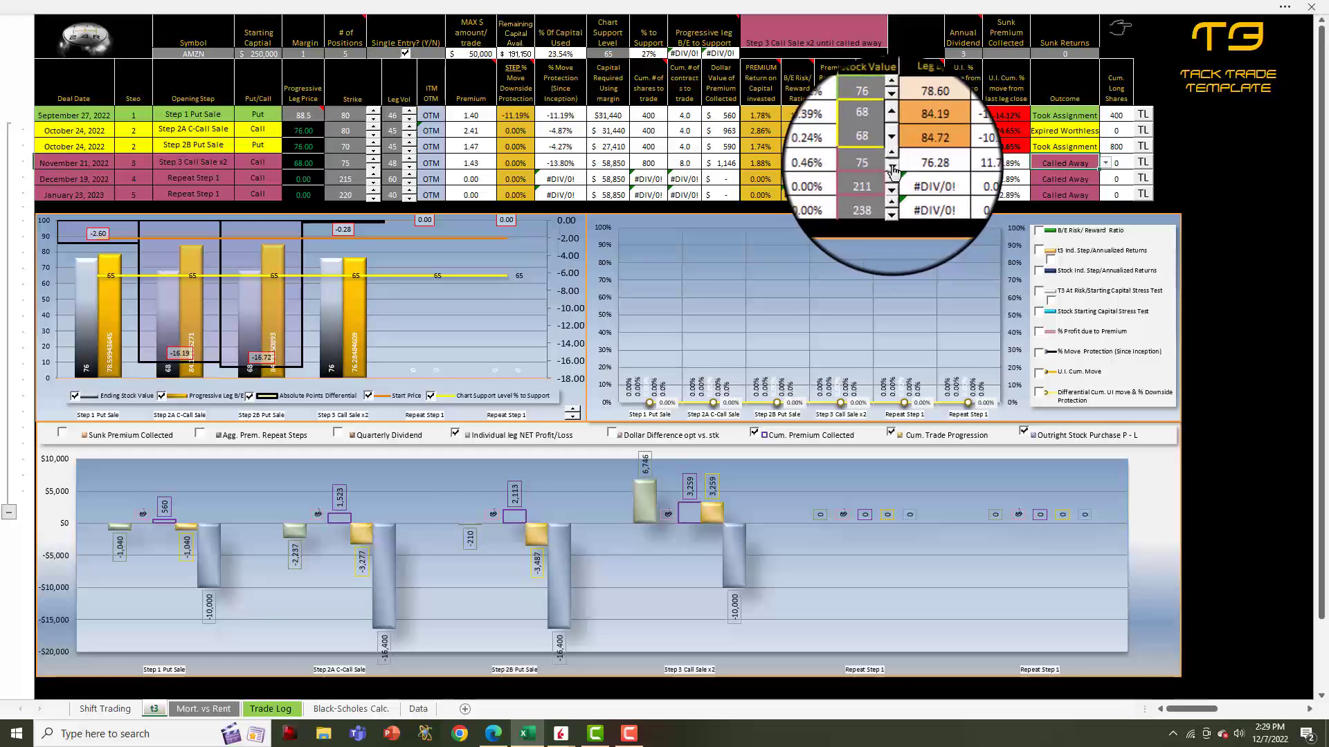
click(892, 169)
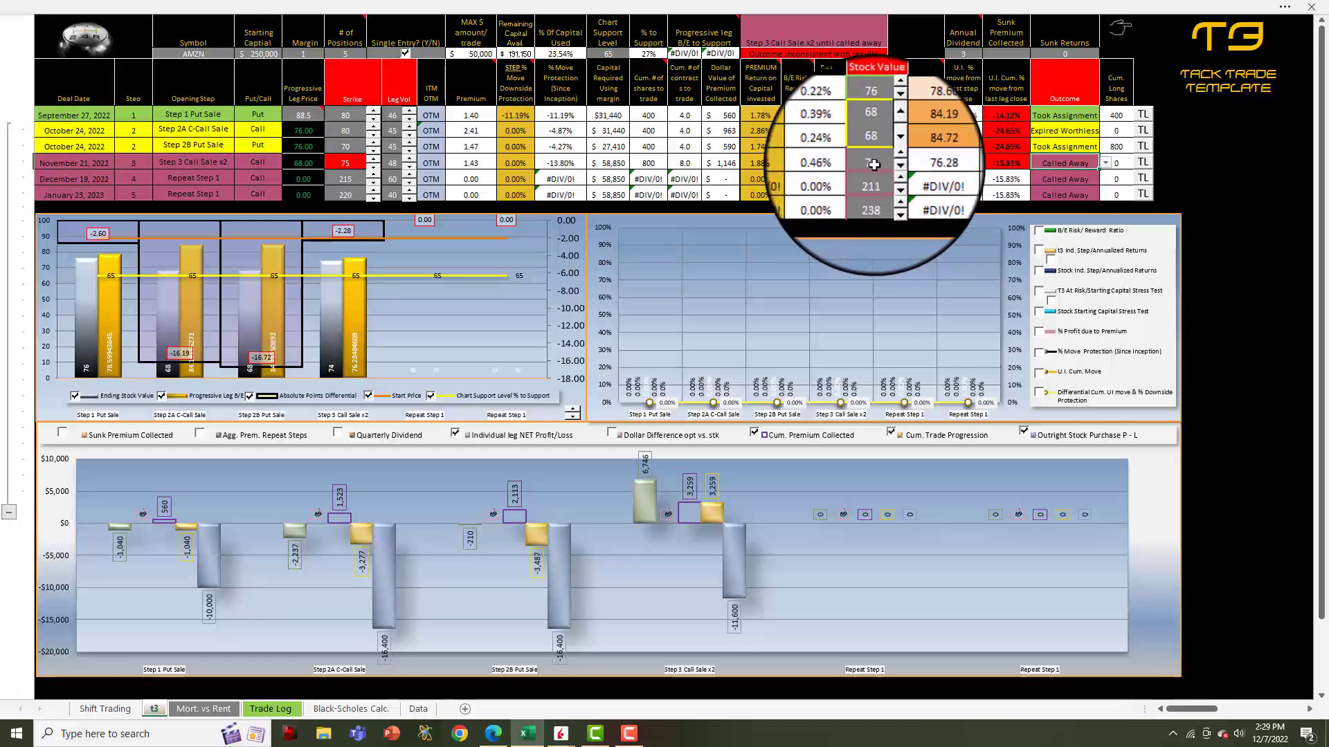
click(873, 164)
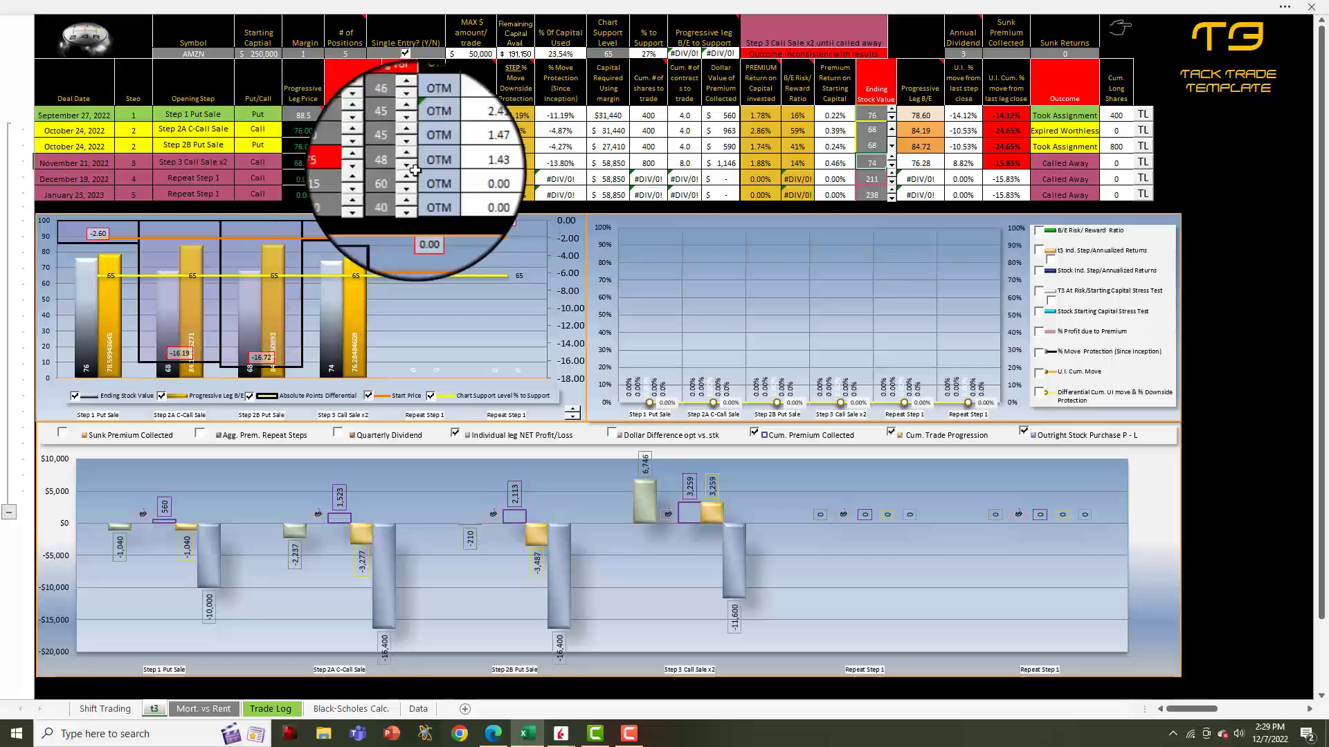
click(1099, 165)
click(1110, 153)
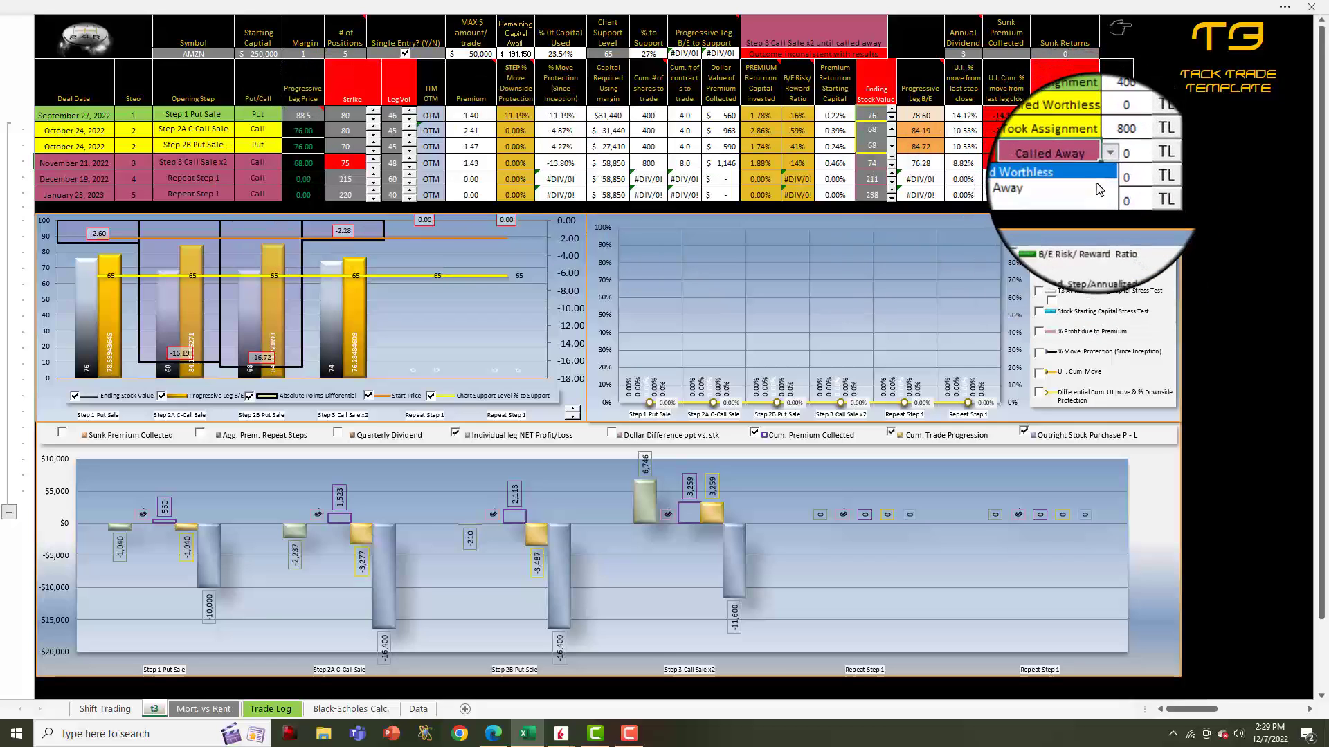
click(1080, 179)
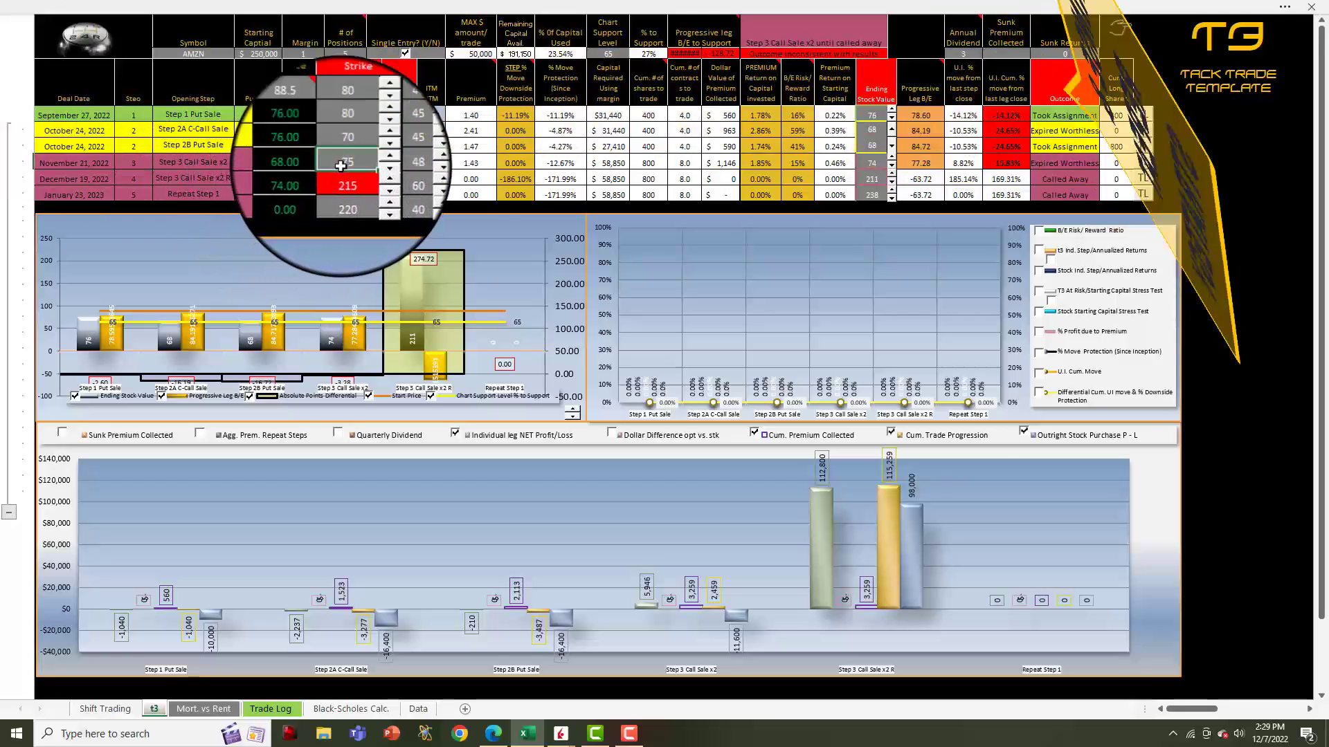
Lower the strike of the December 19, 2022 repeat call sale to 80, checking it against the leg prices
click(879, 160)
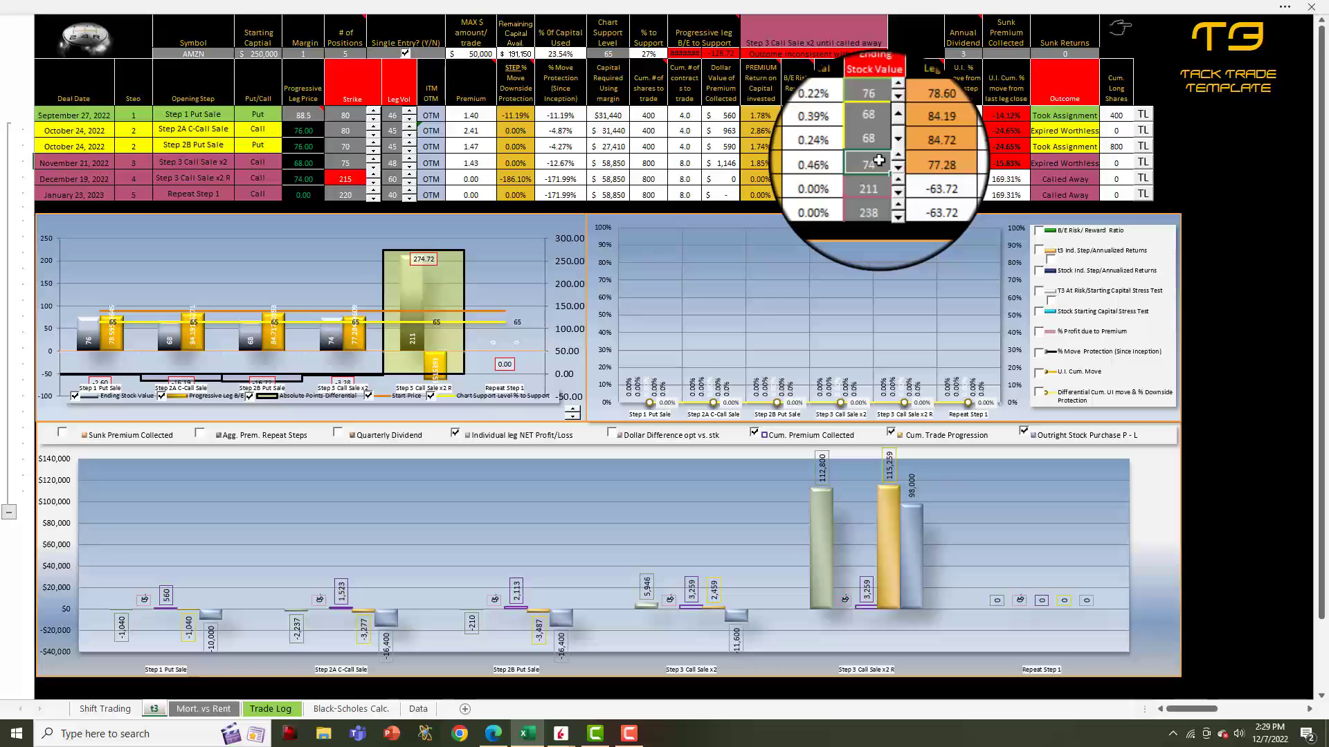
click(374, 187)
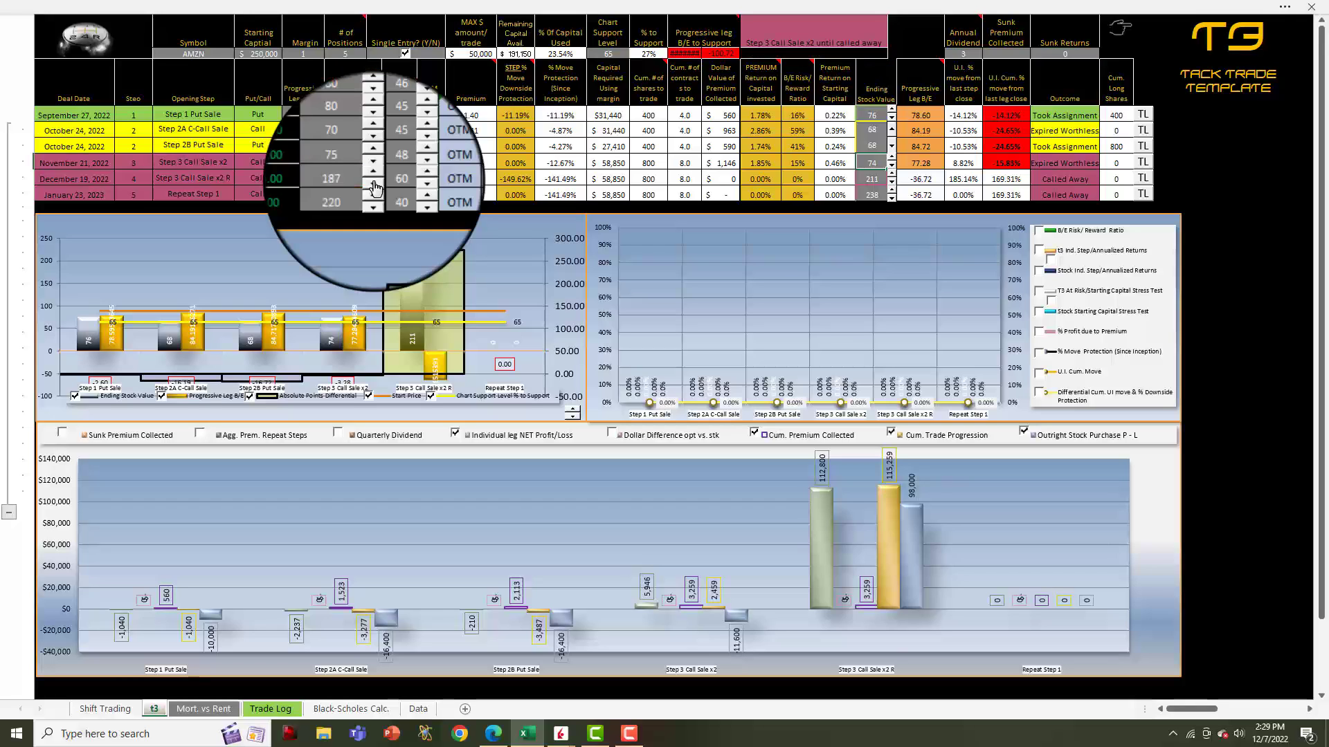
click(374, 187)
click(375, 187)
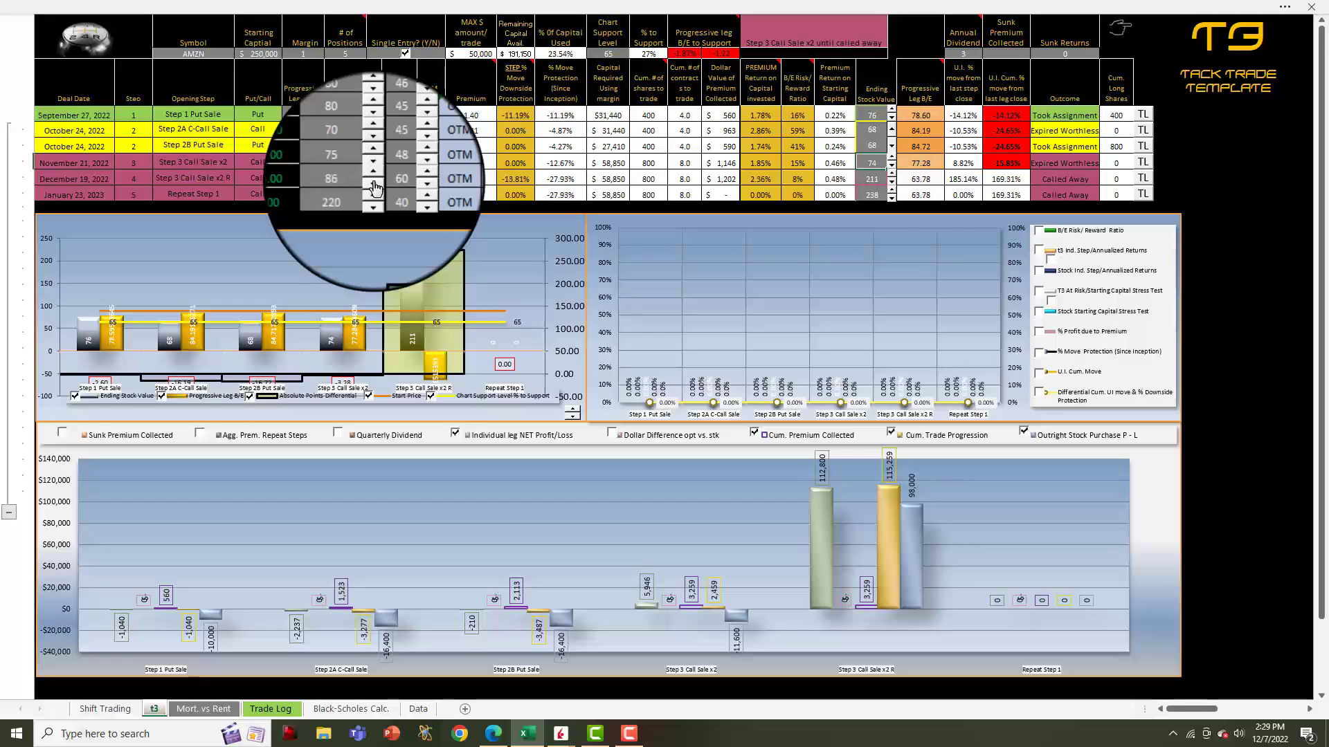
click(374, 187)
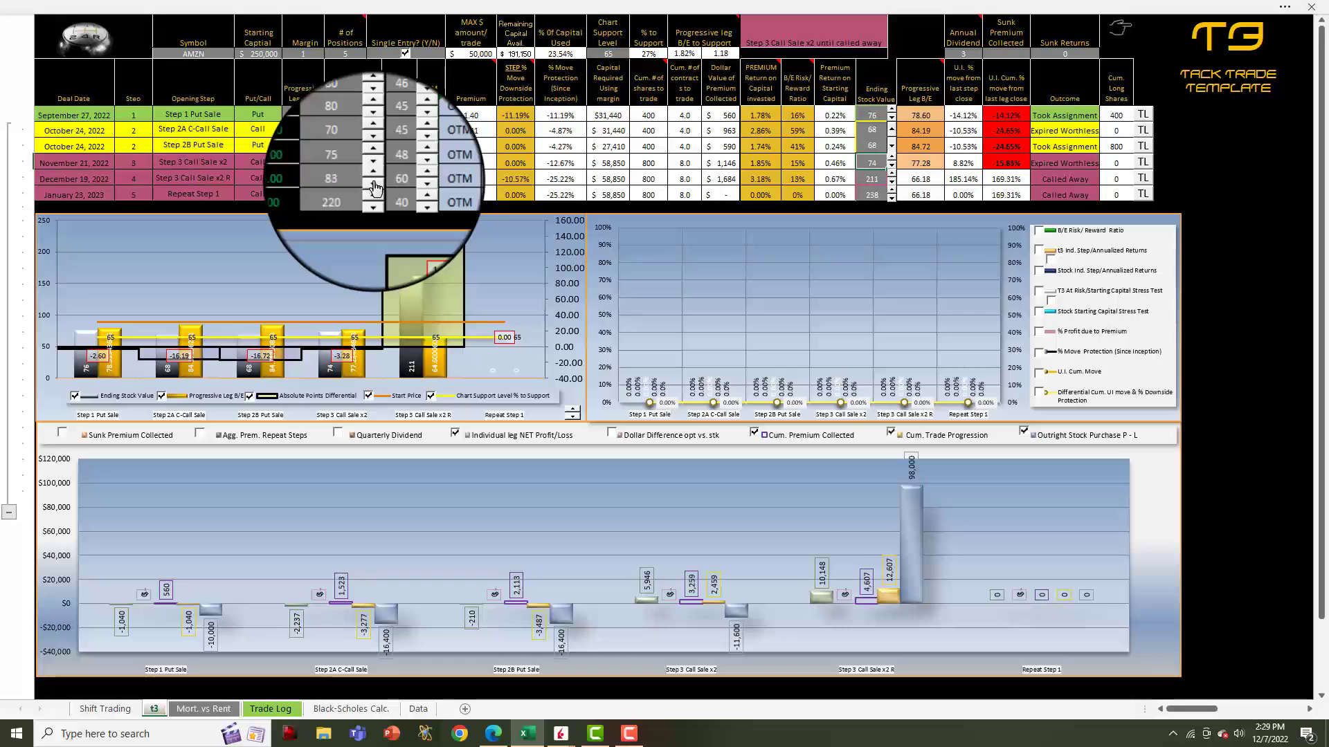
click(374, 187)
click(374, 187)
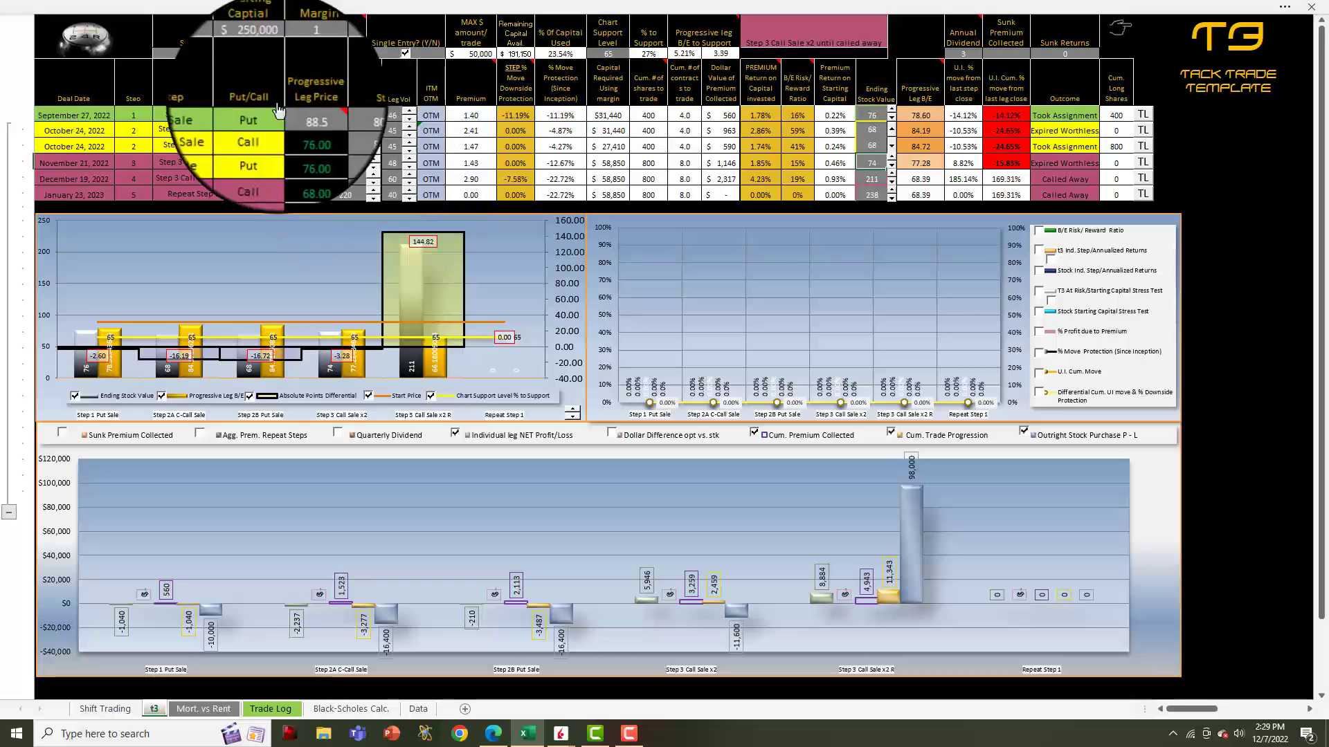
click(301, 115)
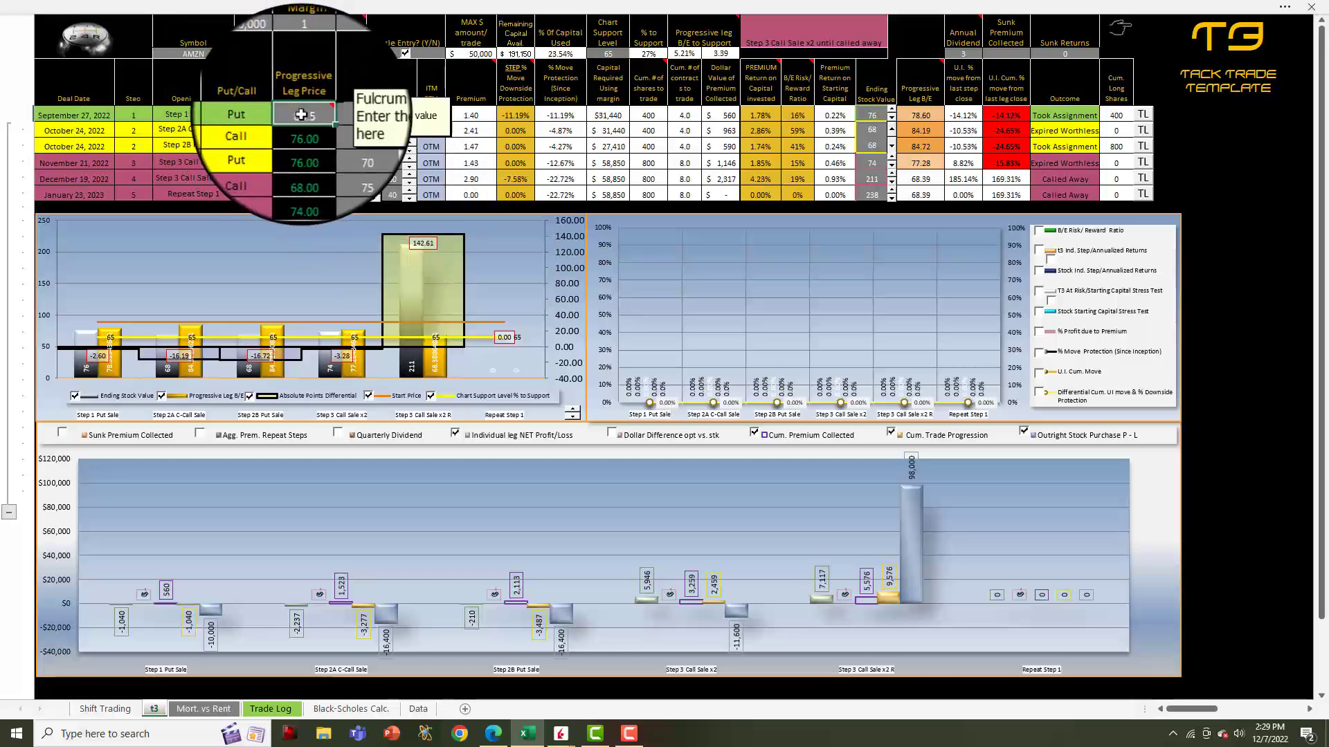
click(290, 185)
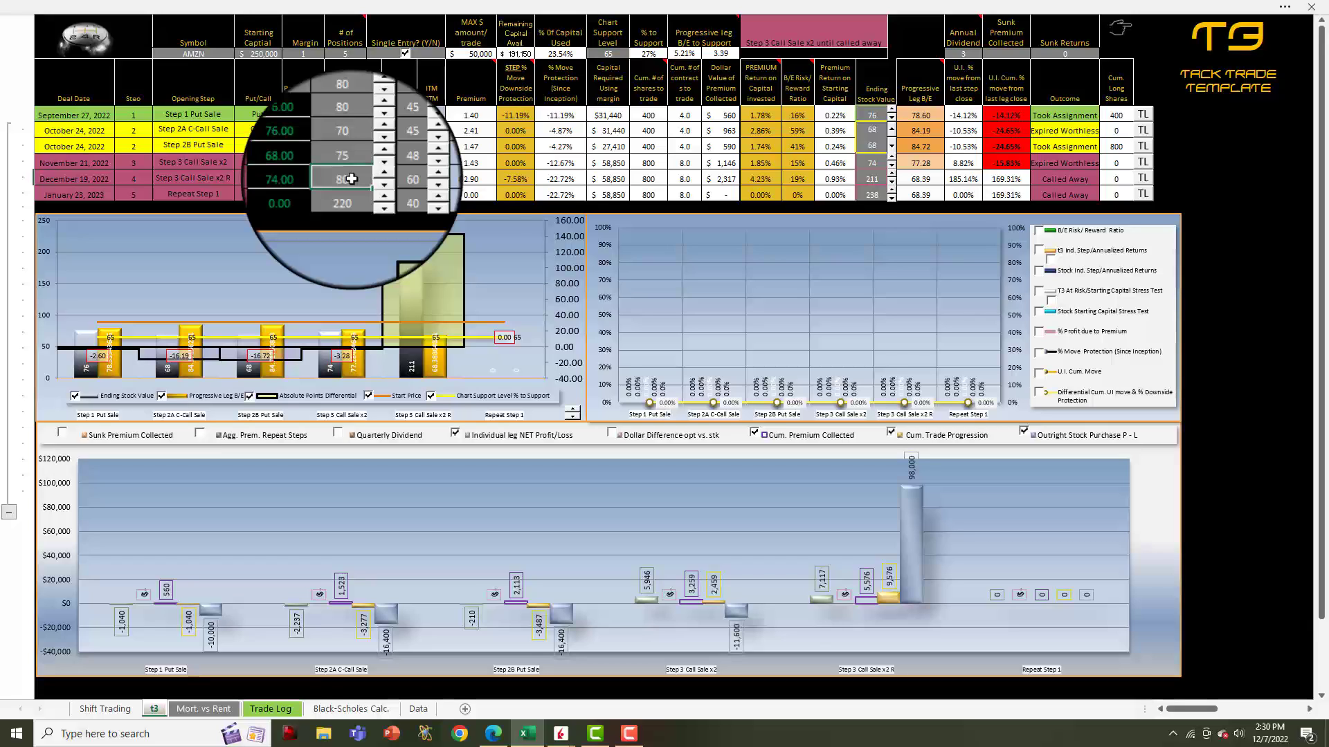
Set the repeat call sale's leg volatility to 48 and check its premium and dollar value of premium collected
click(411, 187)
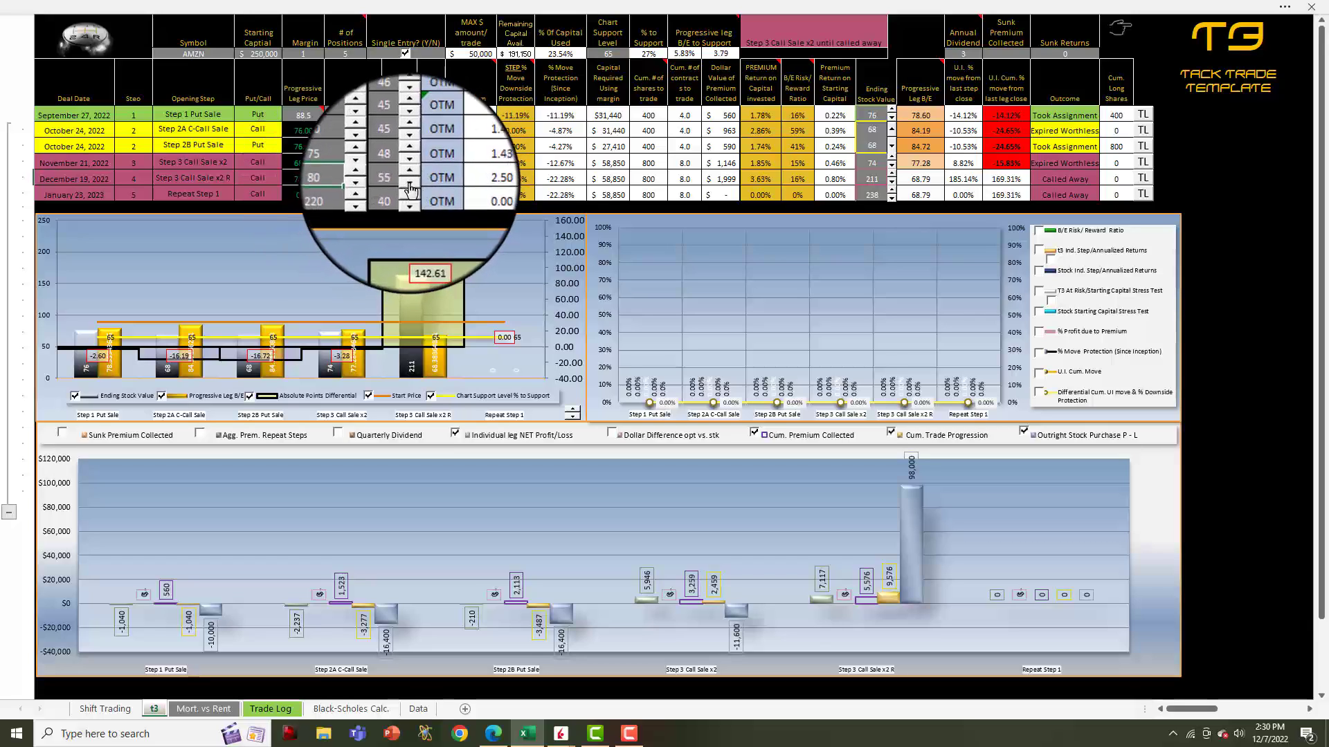
click(411, 187)
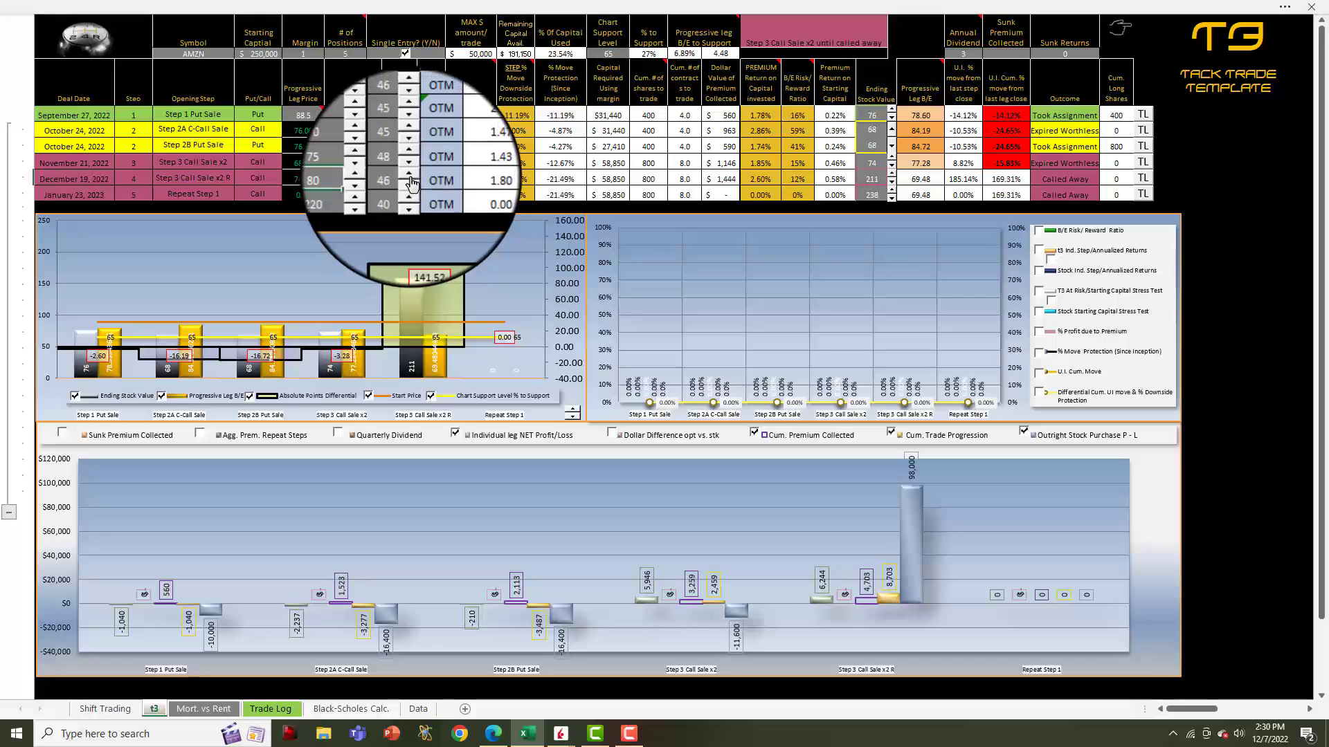
click(410, 178)
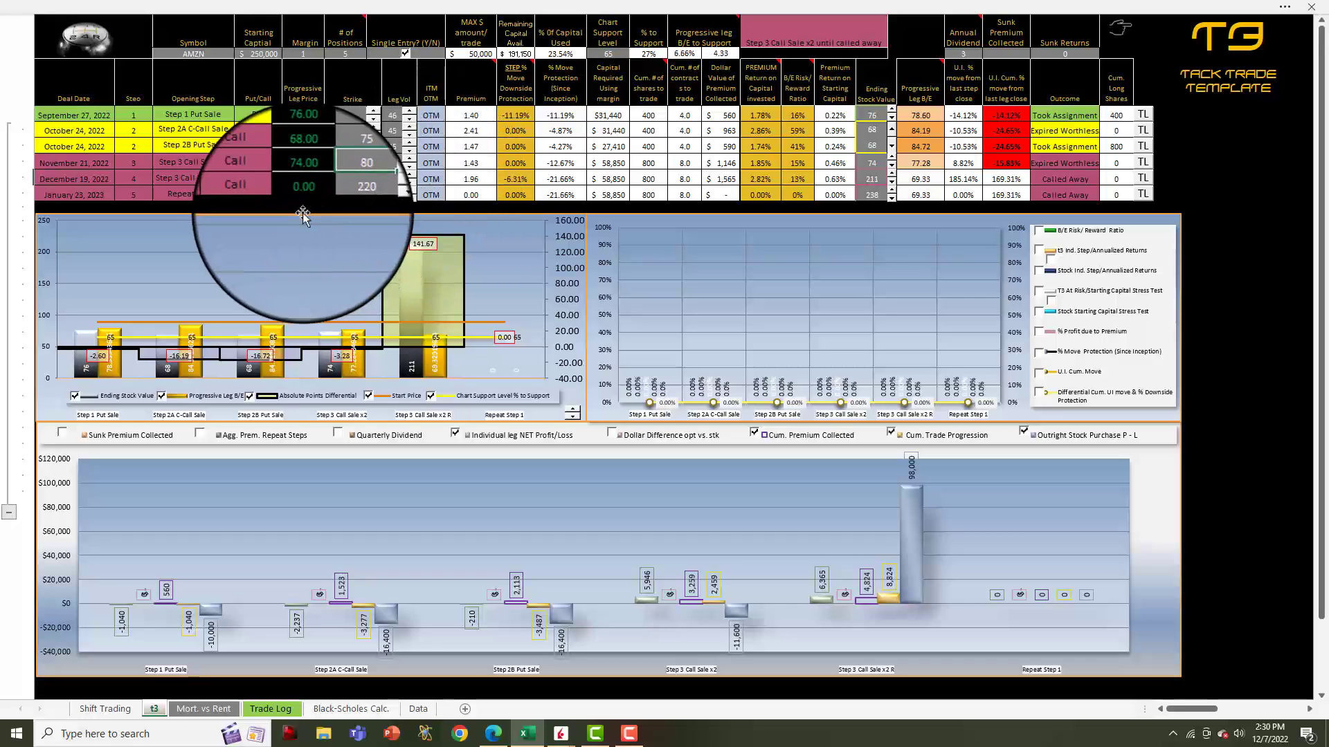
click(456, 180)
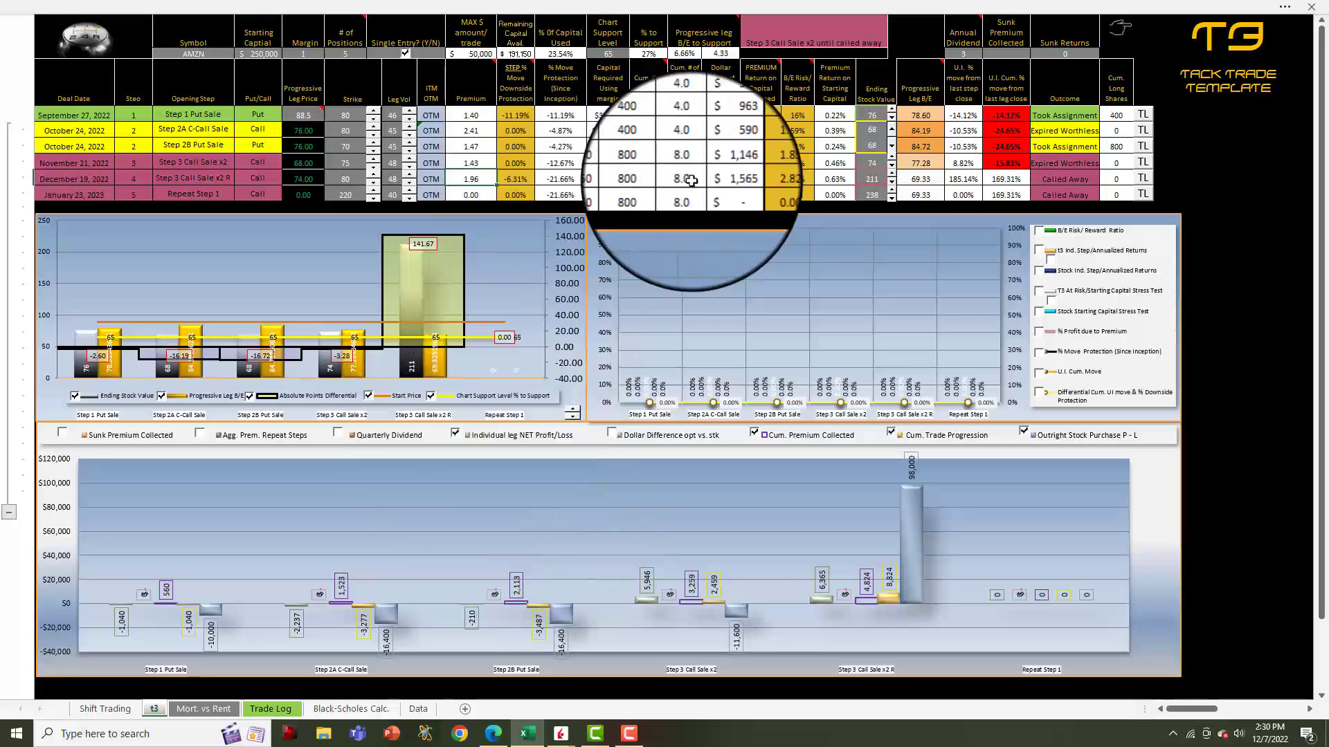
click(720, 180)
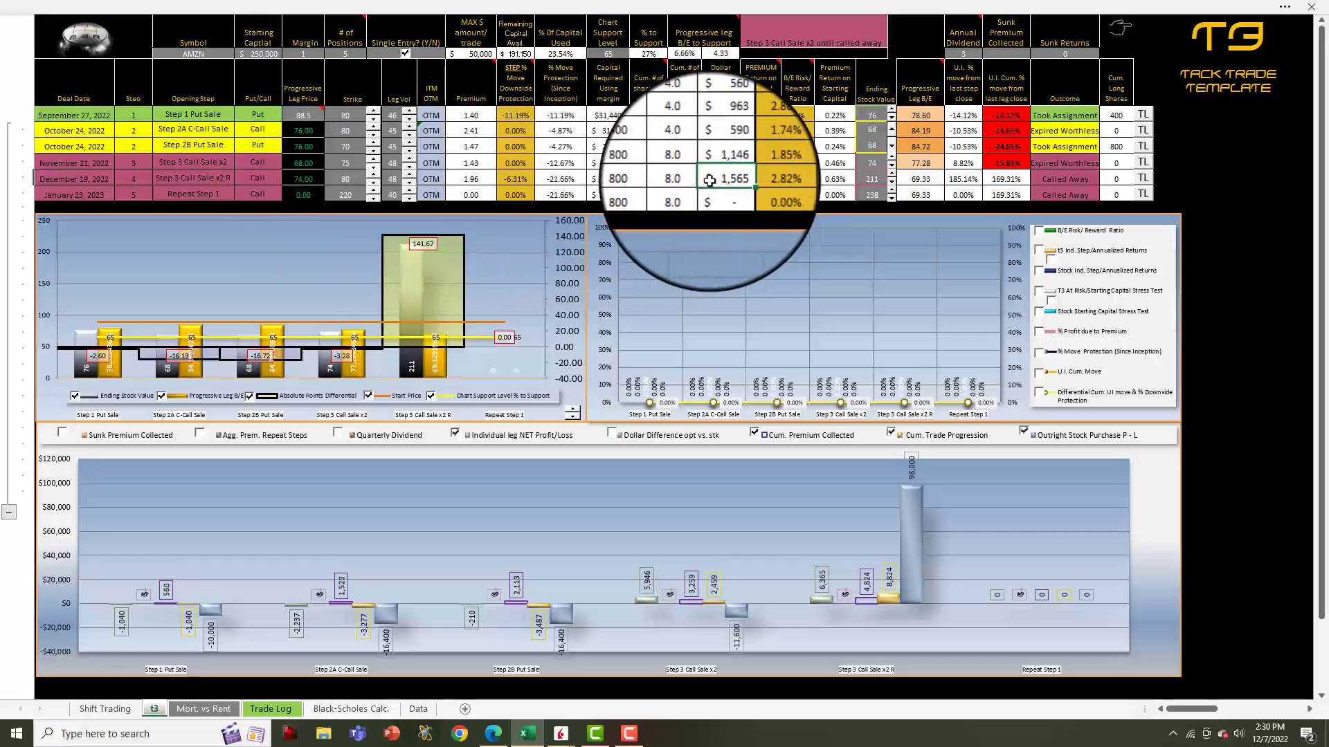
Bring the repeat call sale's ending stock value down to 83
click(891, 184)
click(892, 185)
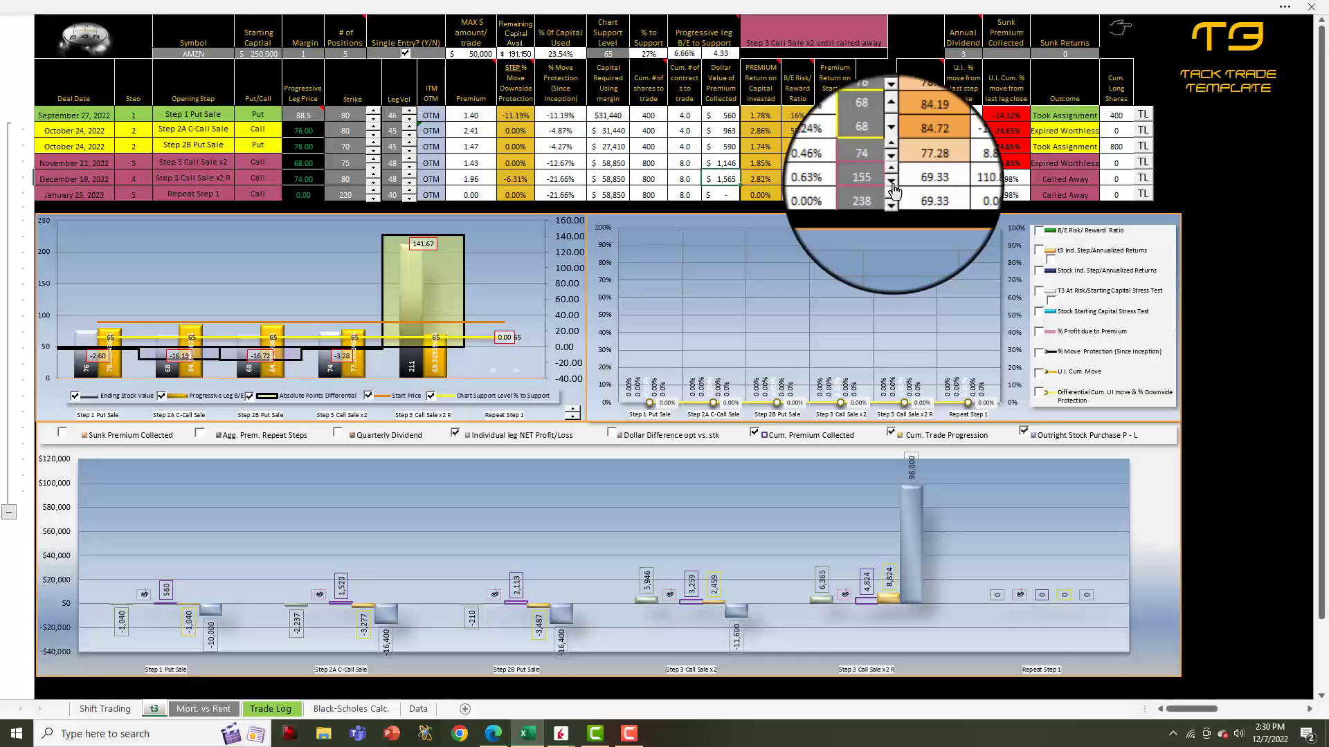
click(892, 184)
click(892, 185)
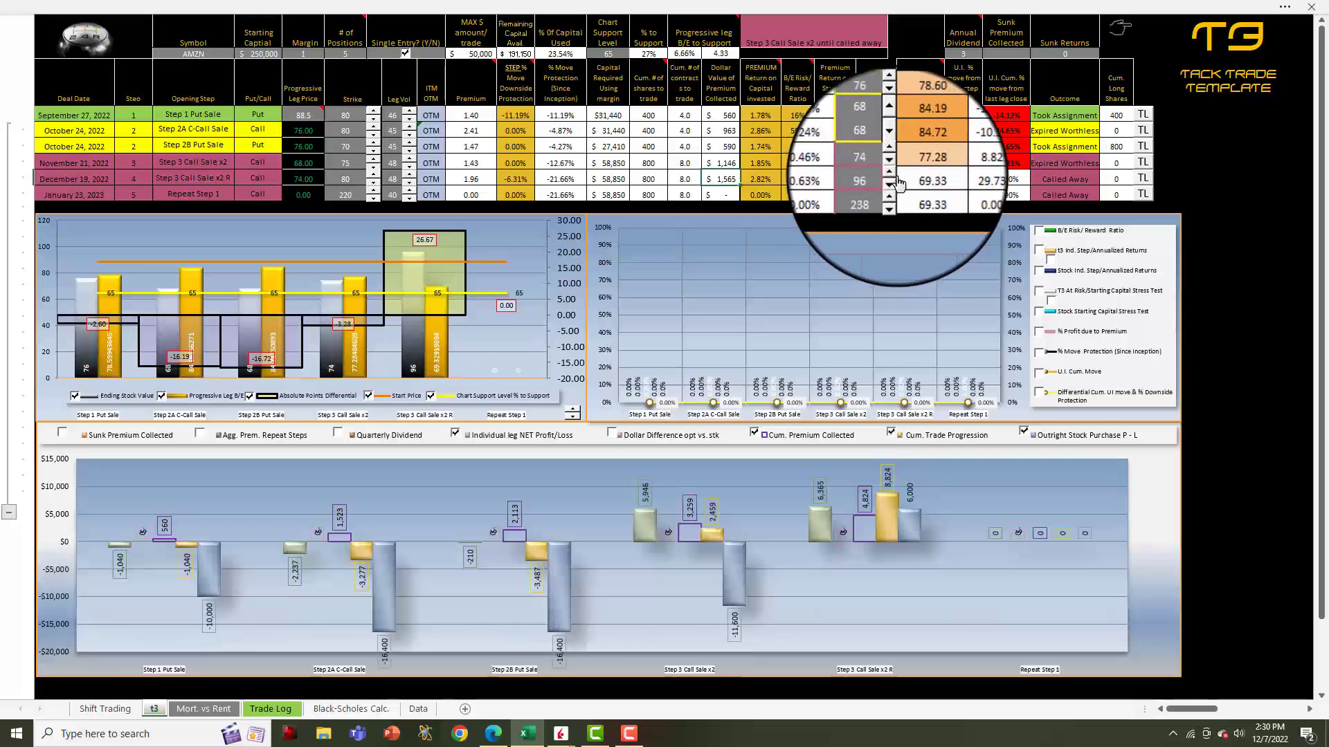
click(892, 173)
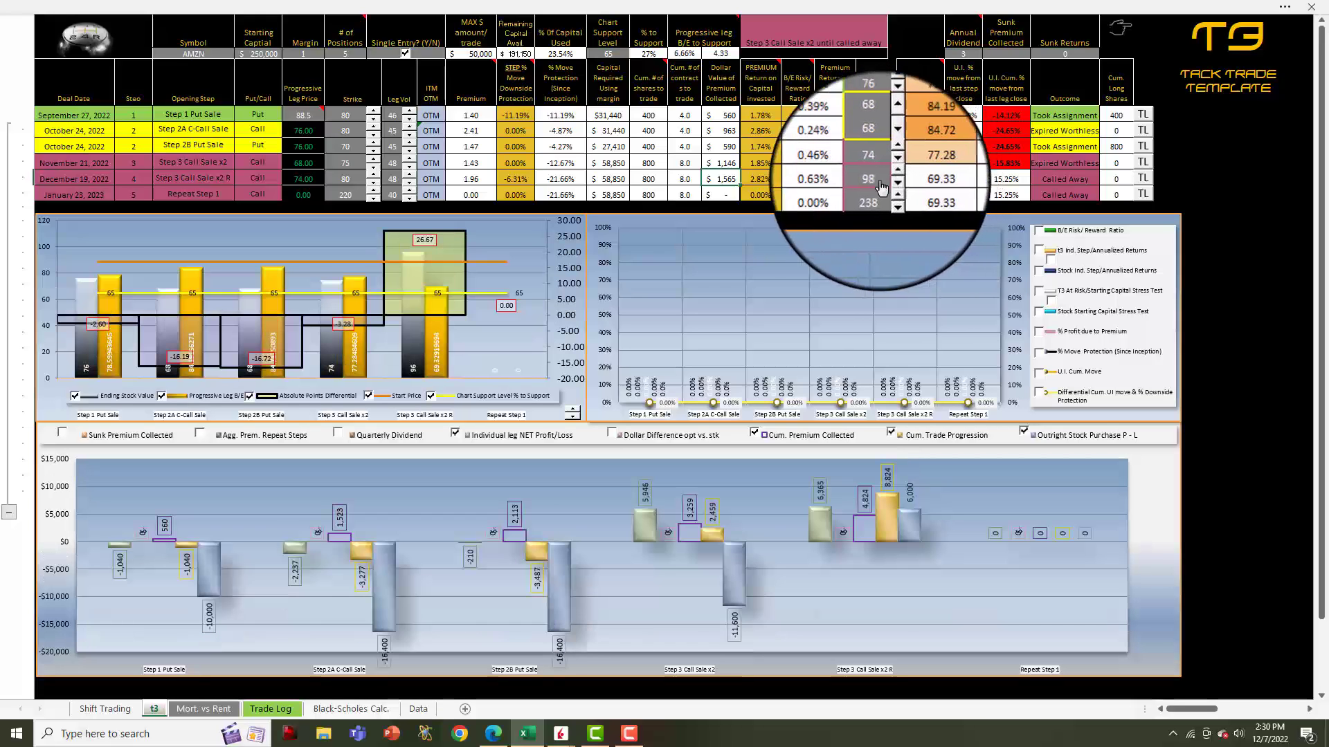
click(894, 184)
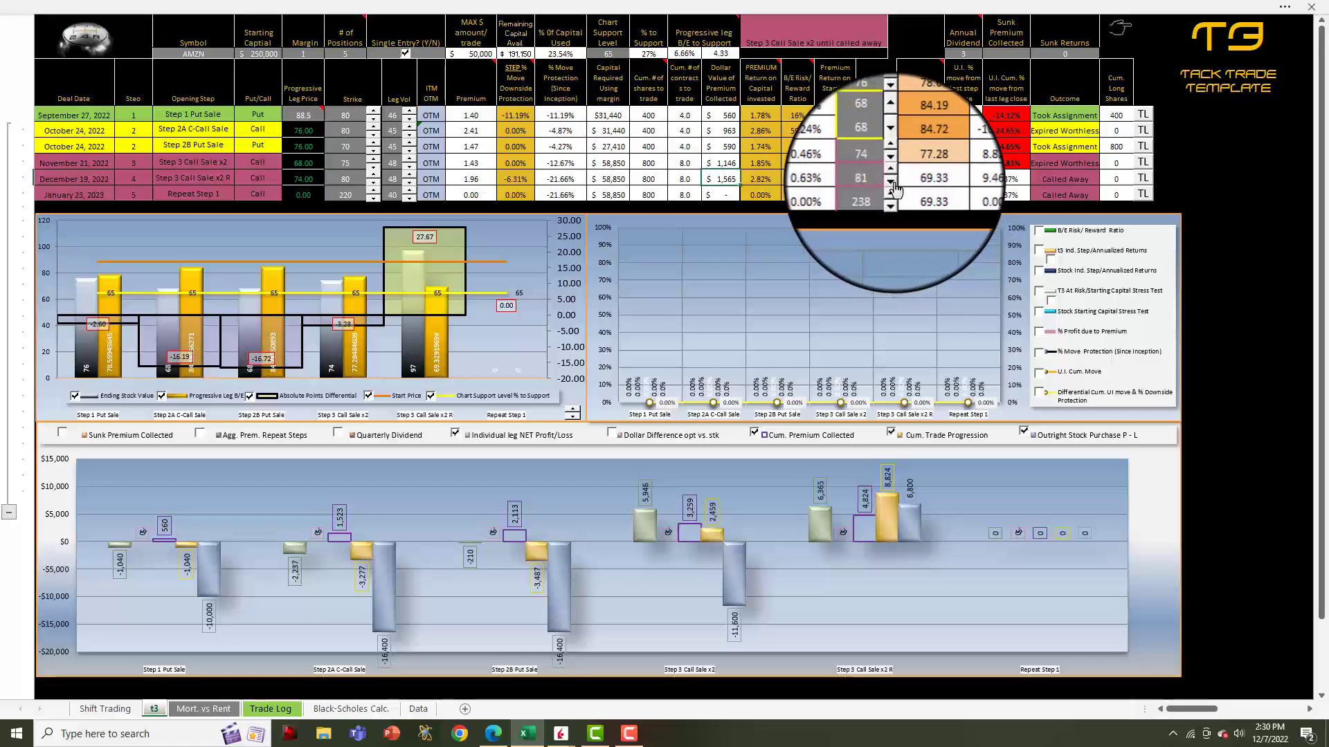
click(893, 174)
click(893, 174)
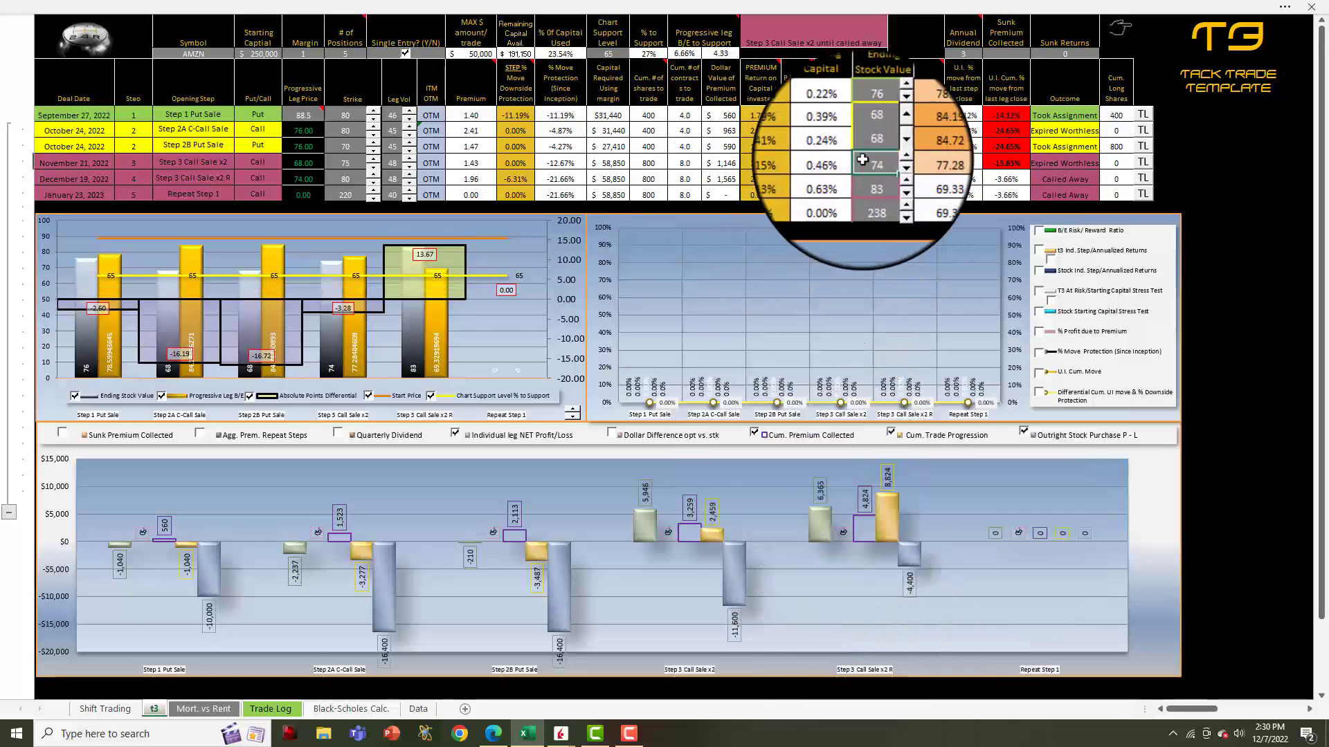
Compare the called-away repeat step's trade progression with the outright stock purchase, and show the Dollar Difference opt vs. stk series
click(1061, 178)
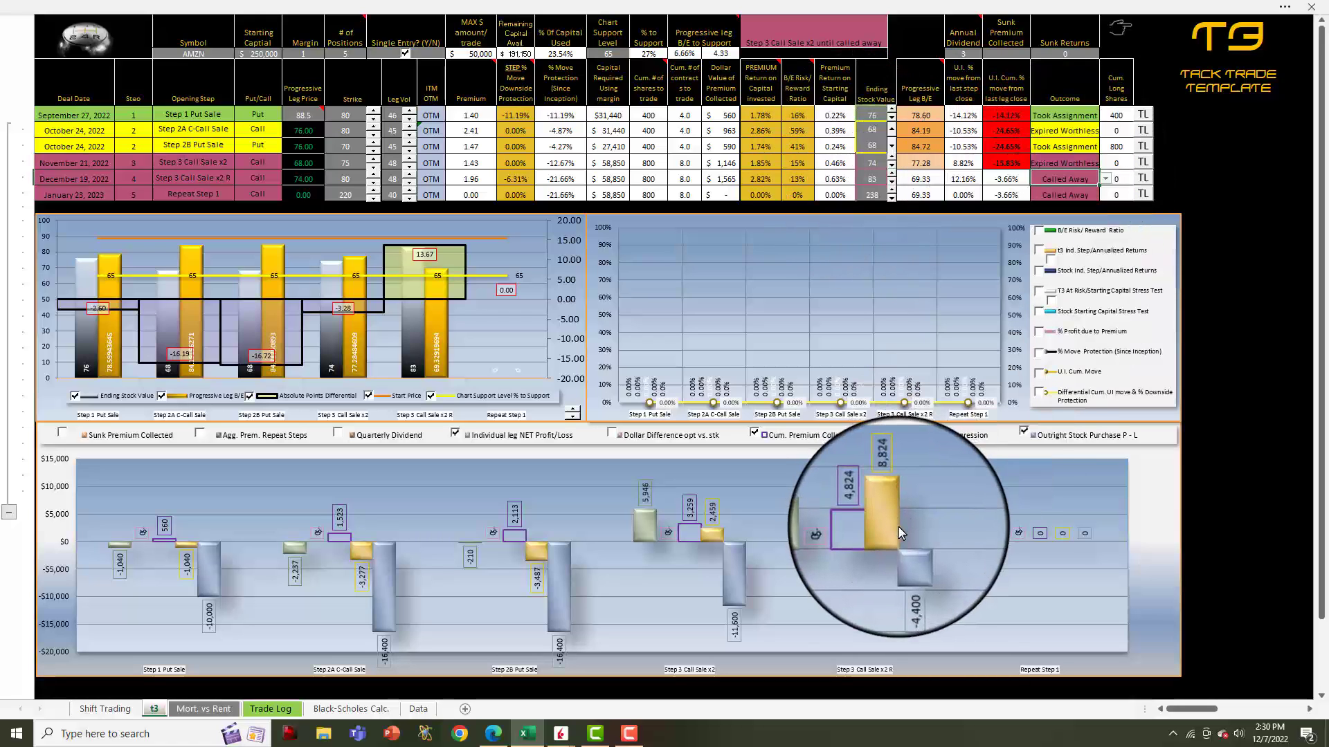
mouse_move(893, 528)
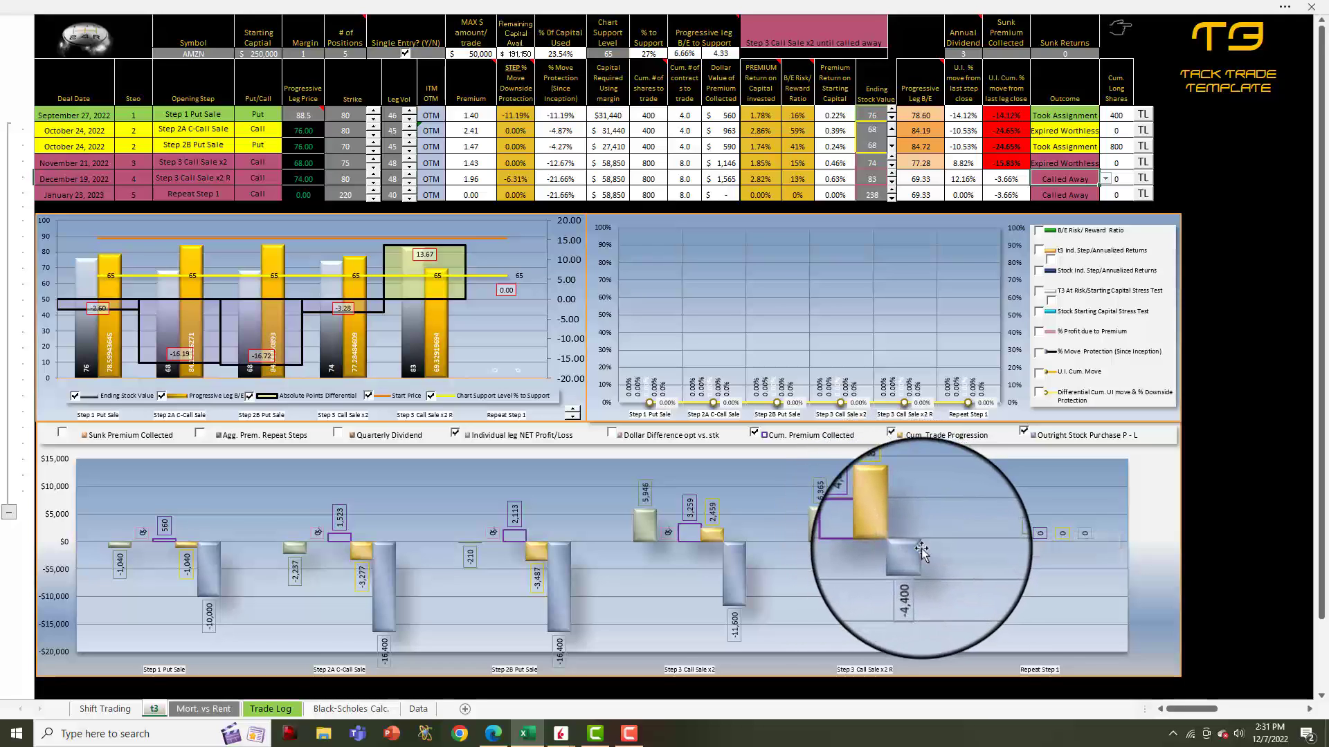
mouse_move(910, 561)
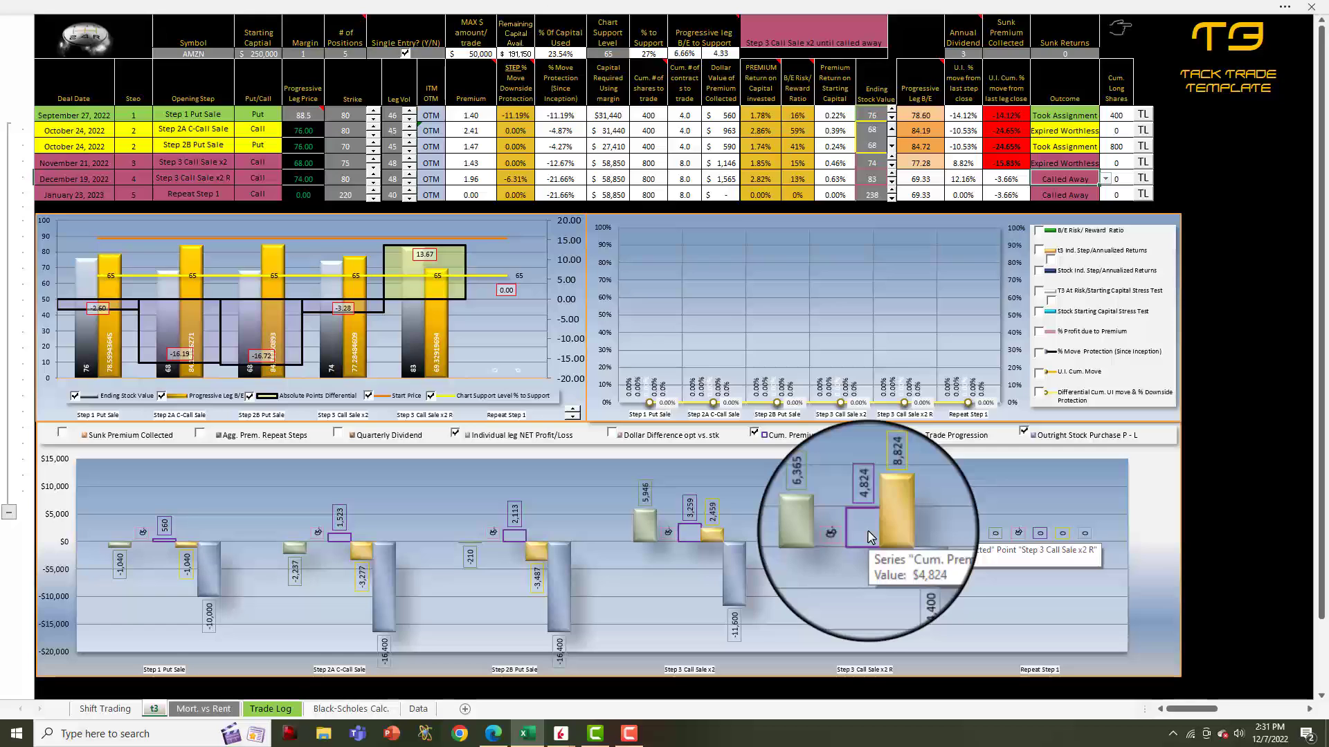
click(612, 433)
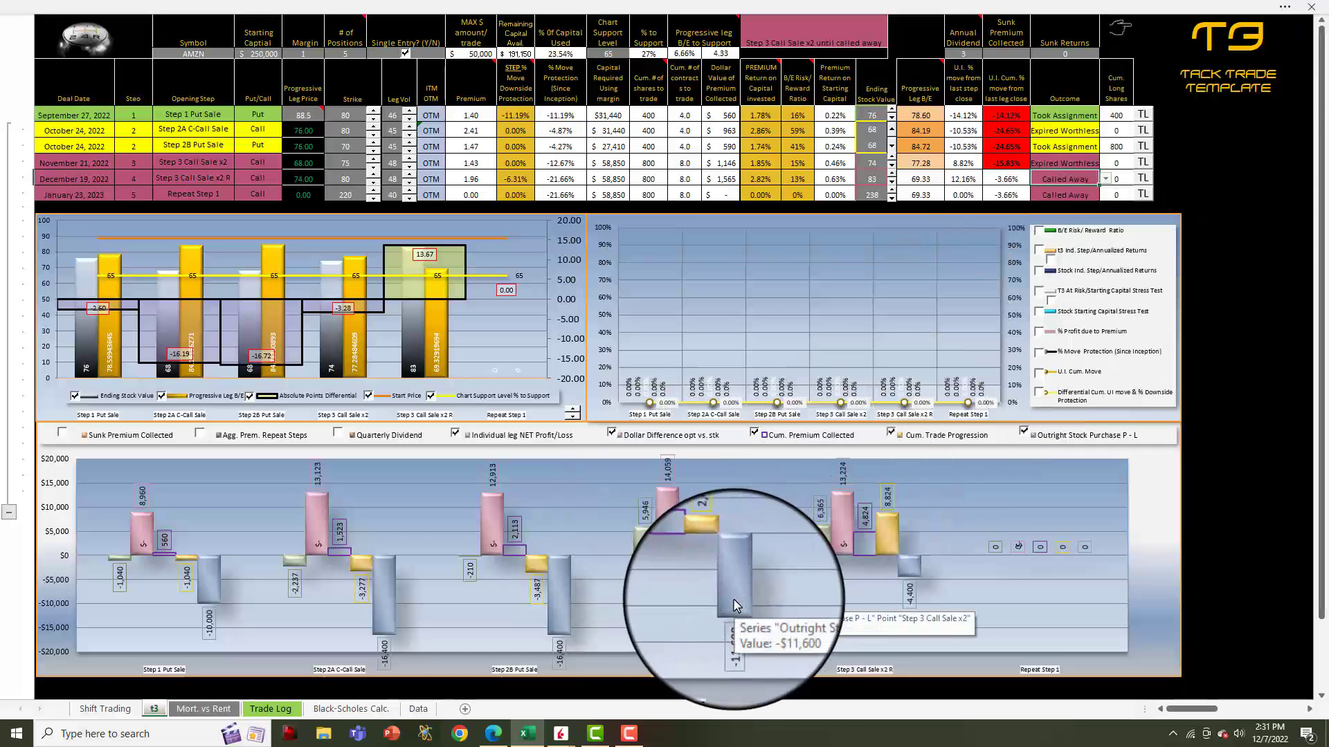
Review the Step 1 put sale's progressive leg price, strike and premium
mouse_move(311, 112)
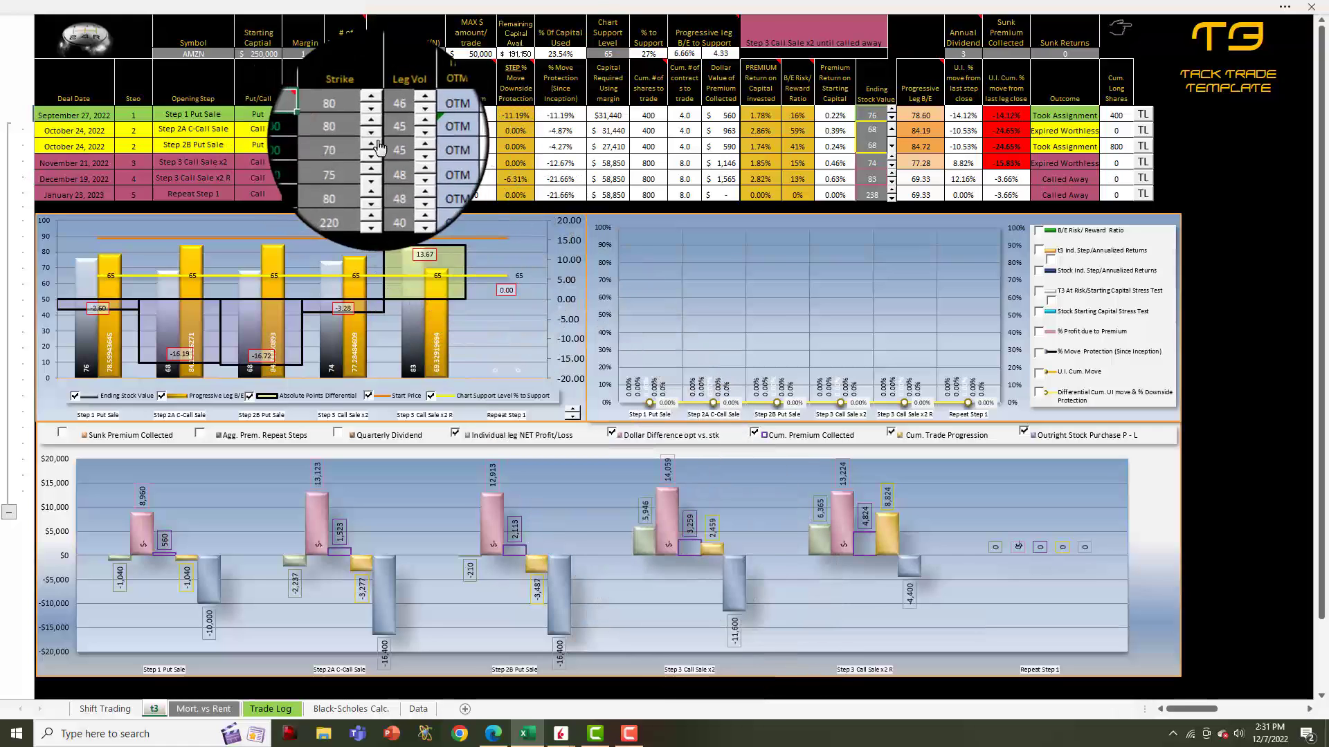
click(346, 114)
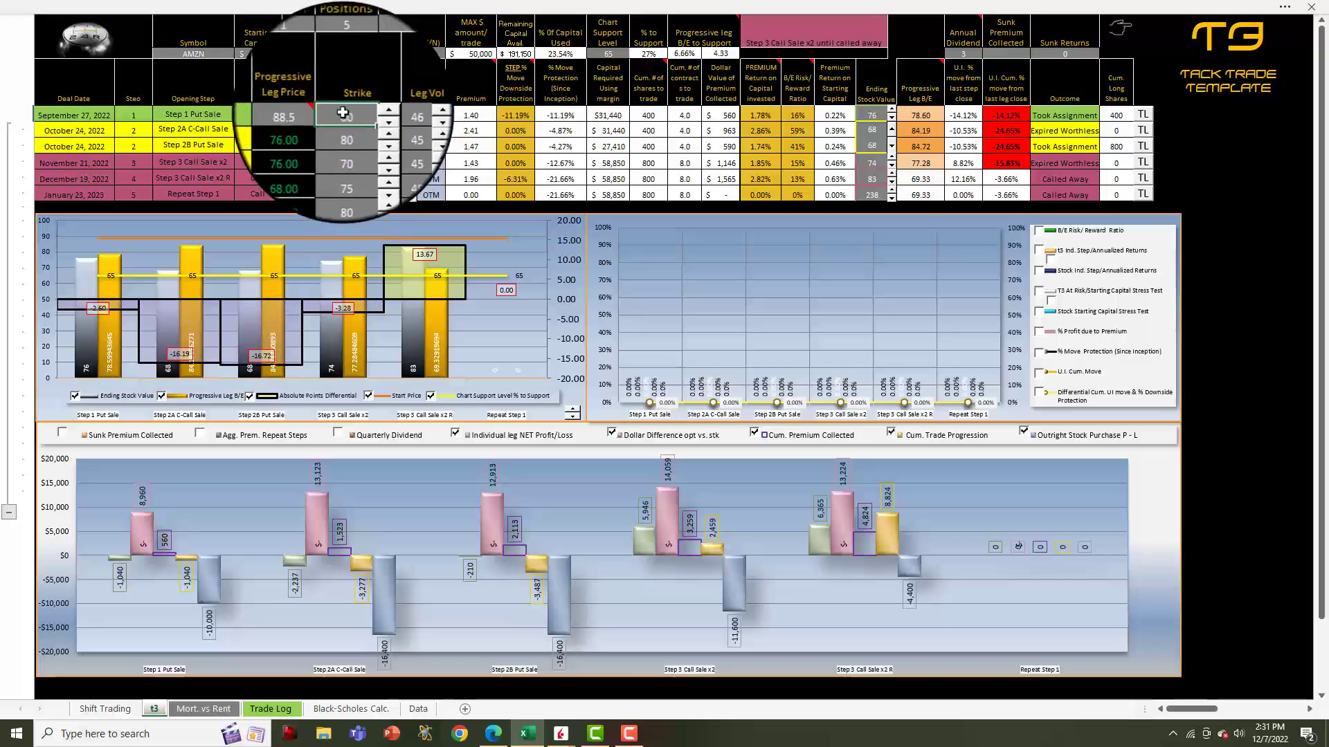
click(468, 114)
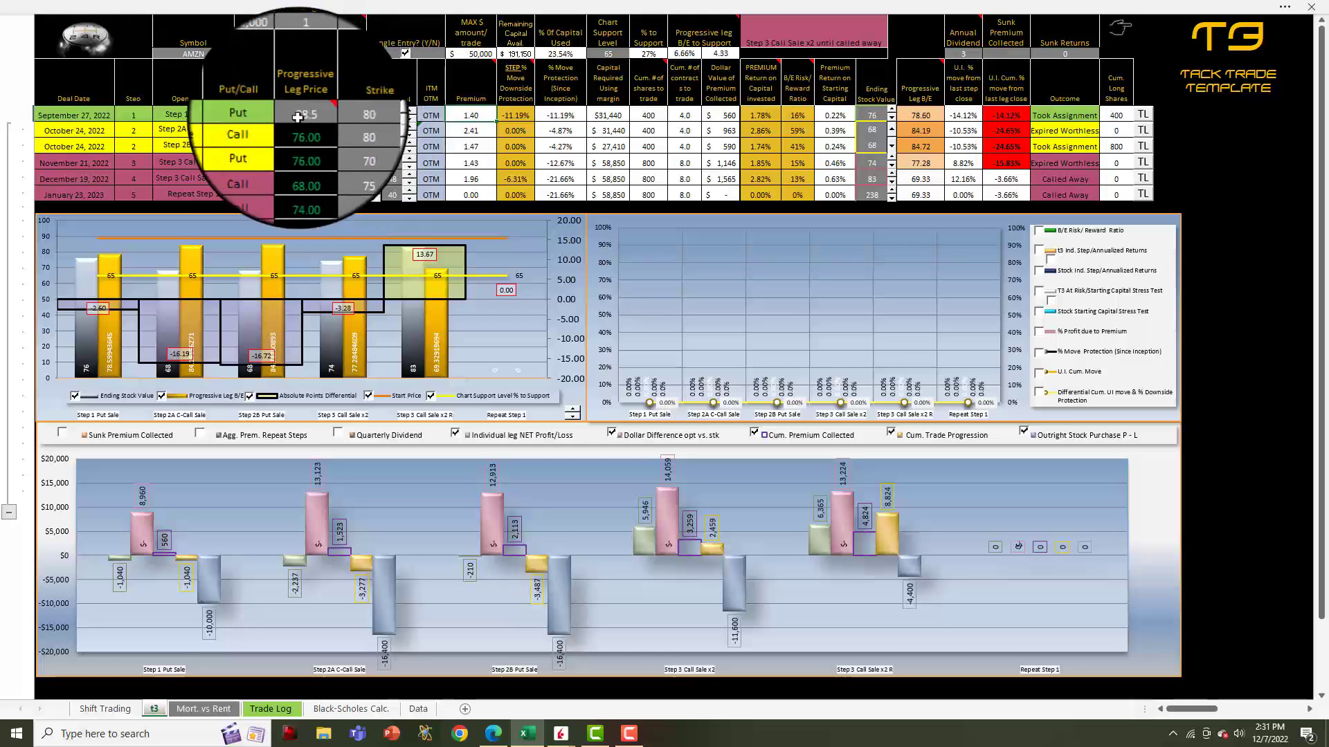
mouse_move(293, 119)
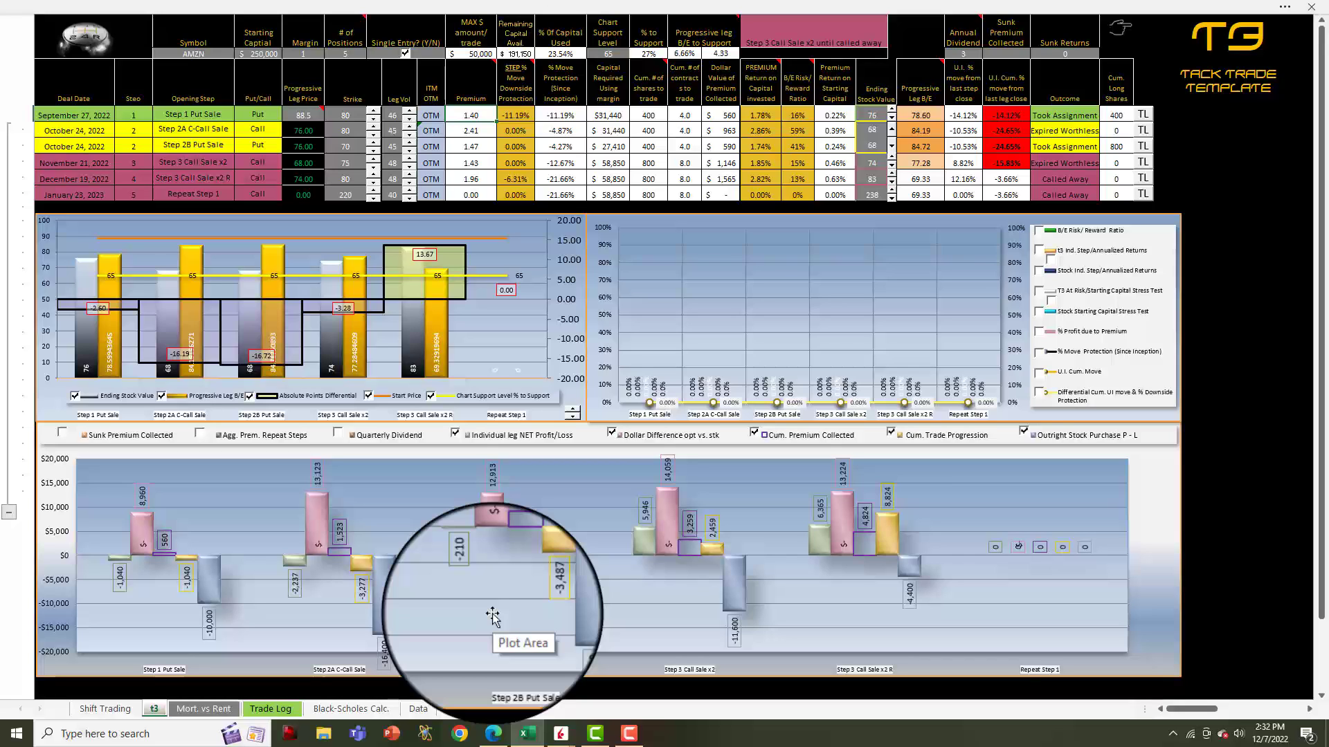
key(alt)
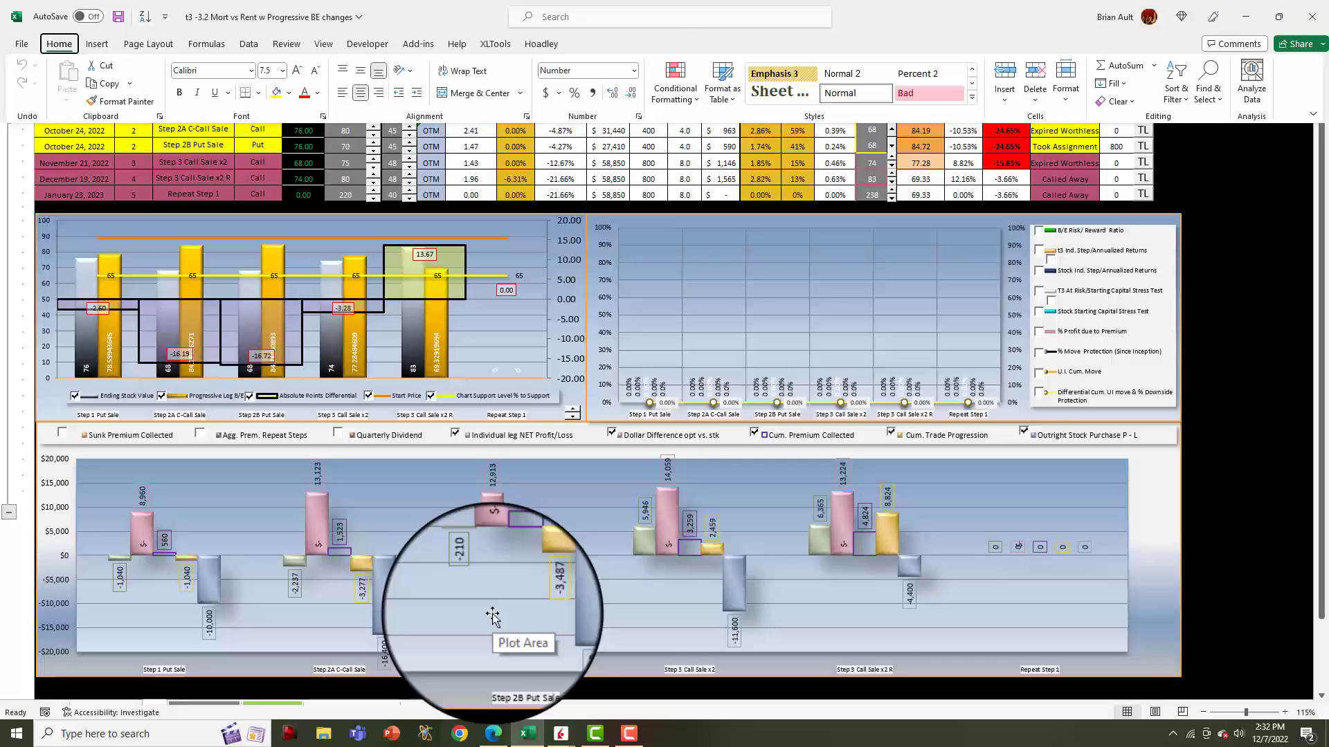
click(1279, 218)
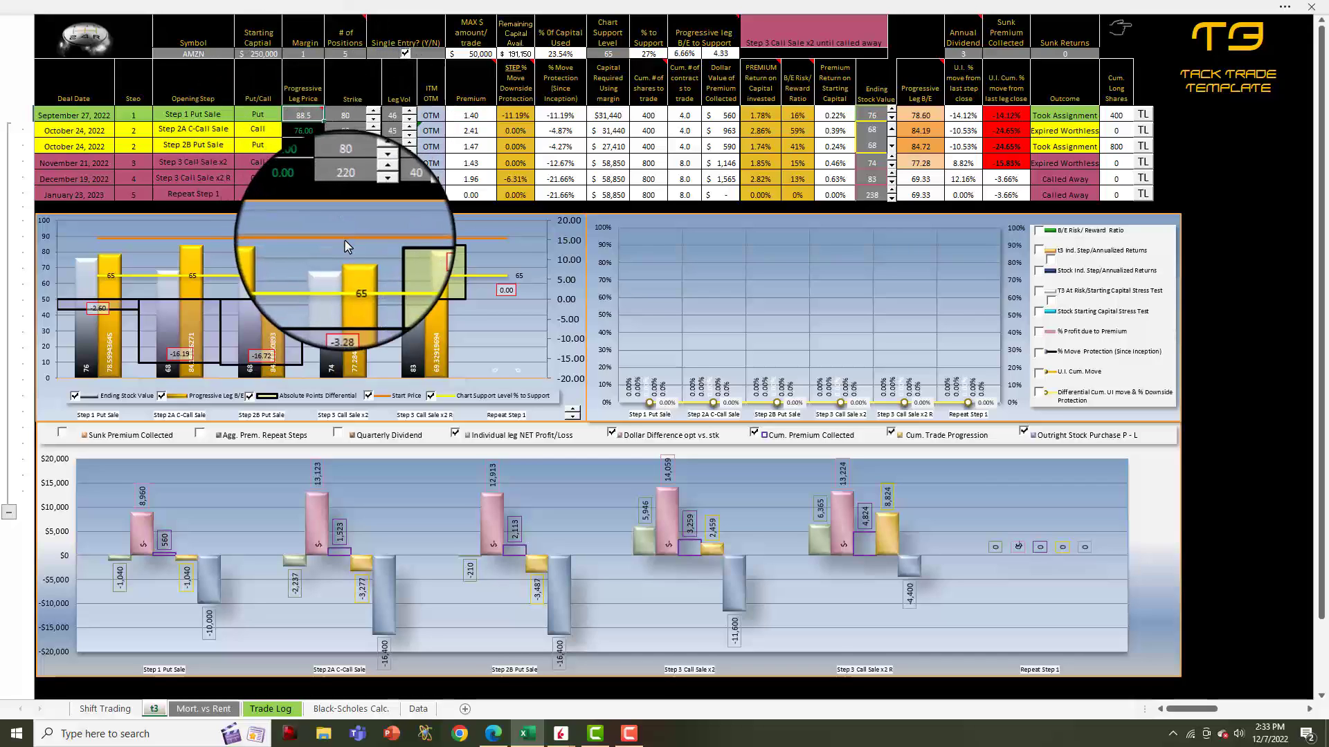
Compare the dollar difference and cumulative trade progression bars of the Step 3 call sale and its repeat
mouse_move(347, 247)
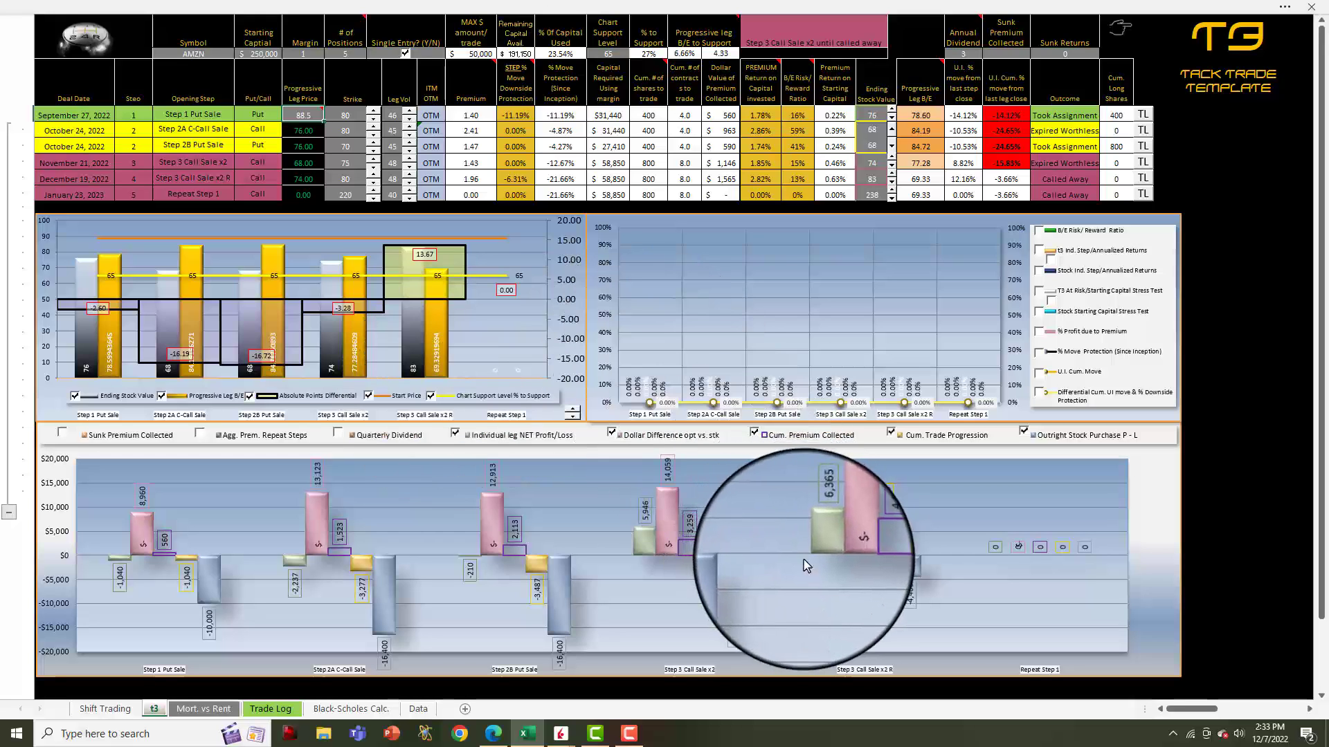
mouse_move(650, 548)
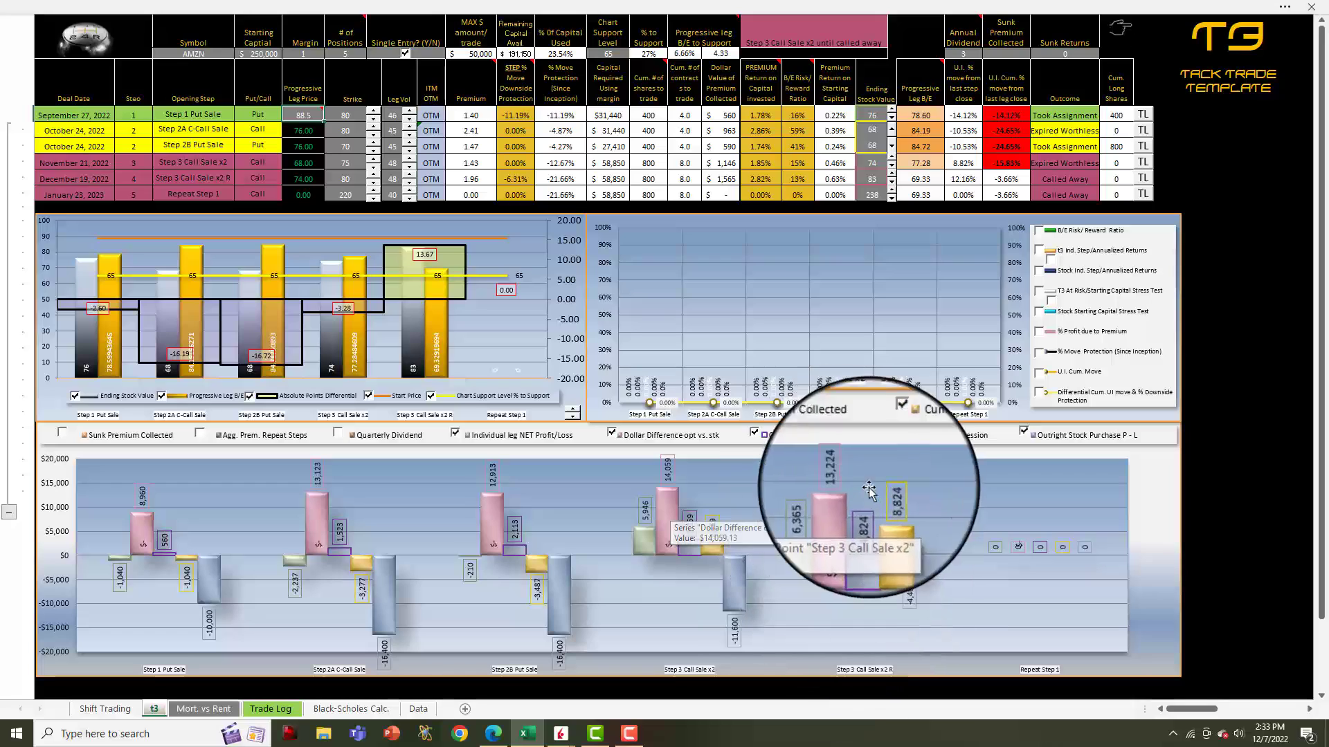
mouse_move(891, 535)
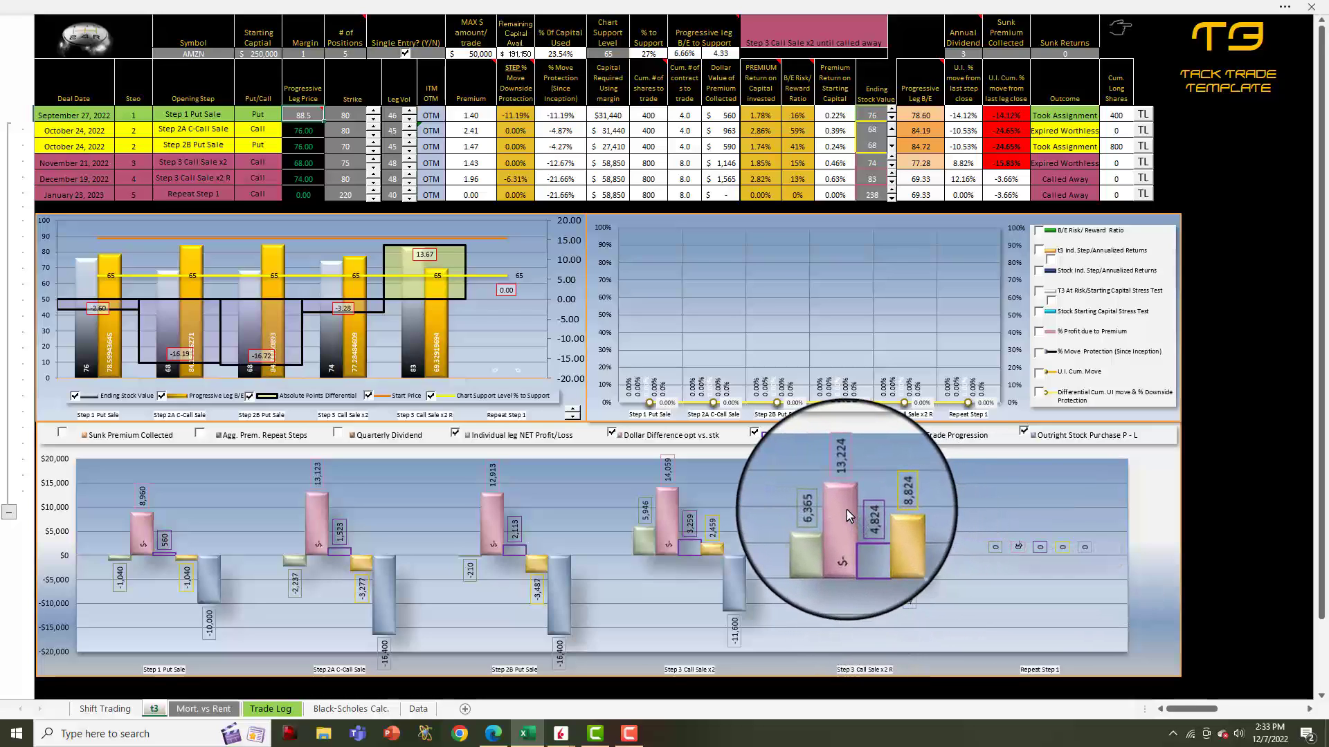
Examine the repeat call sale's dollar difference bar, the premiums of the first four legs and the Step 1 and 2 share counts
mouse_move(848, 516)
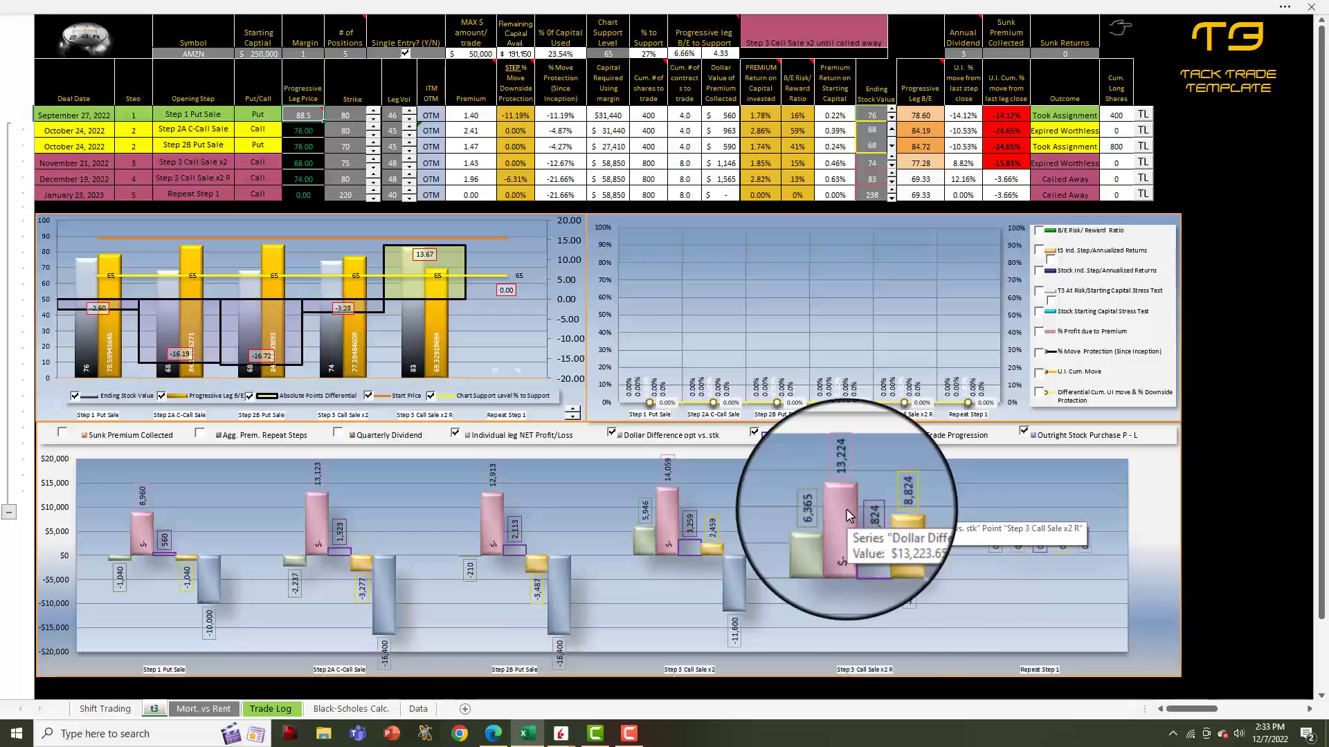
mouse_move(912, 570)
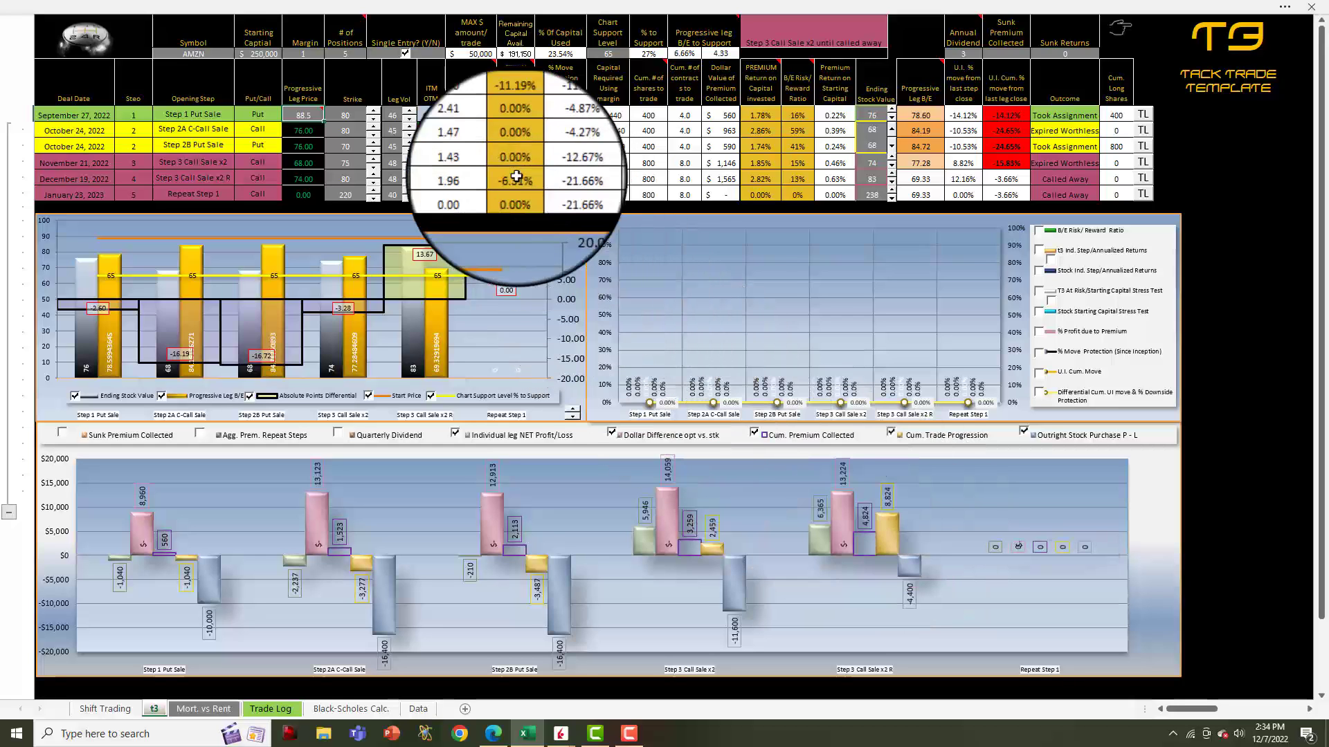
click(471, 131)
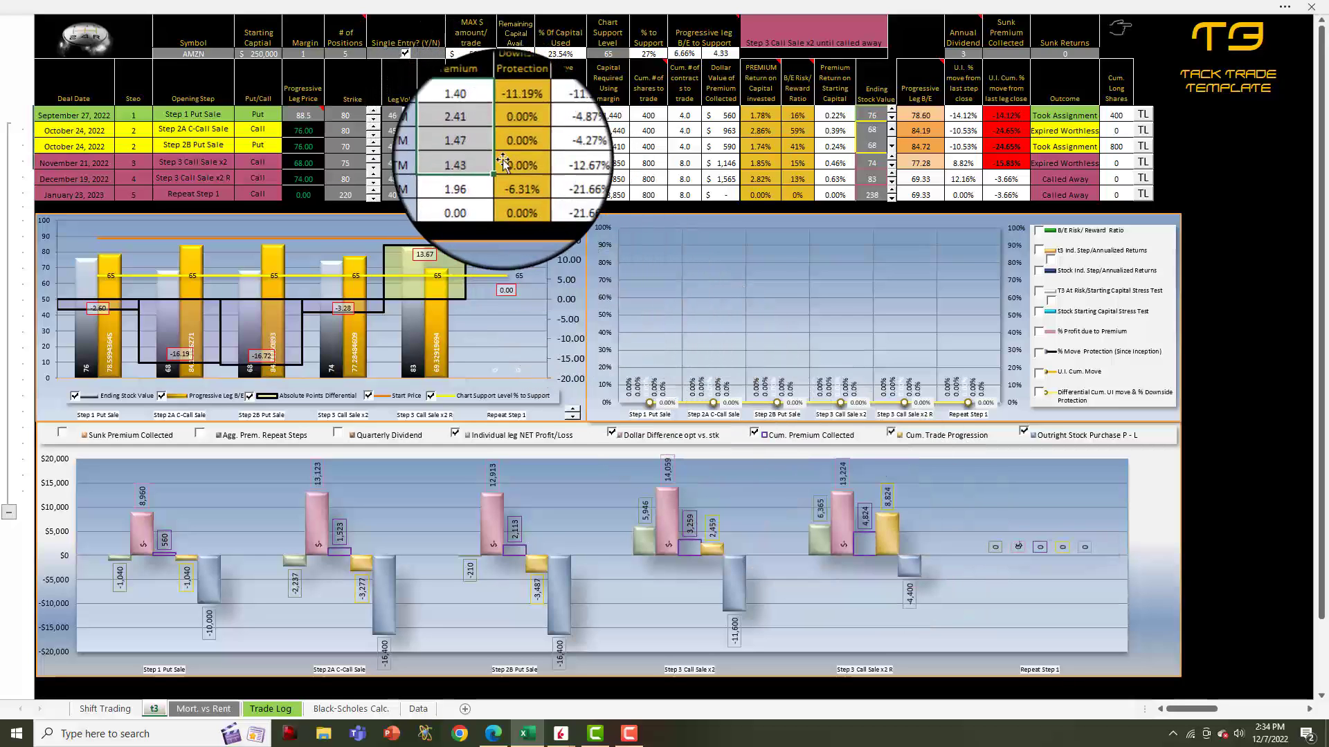
click(648, 115)
drag(654, 136, 651, 147)
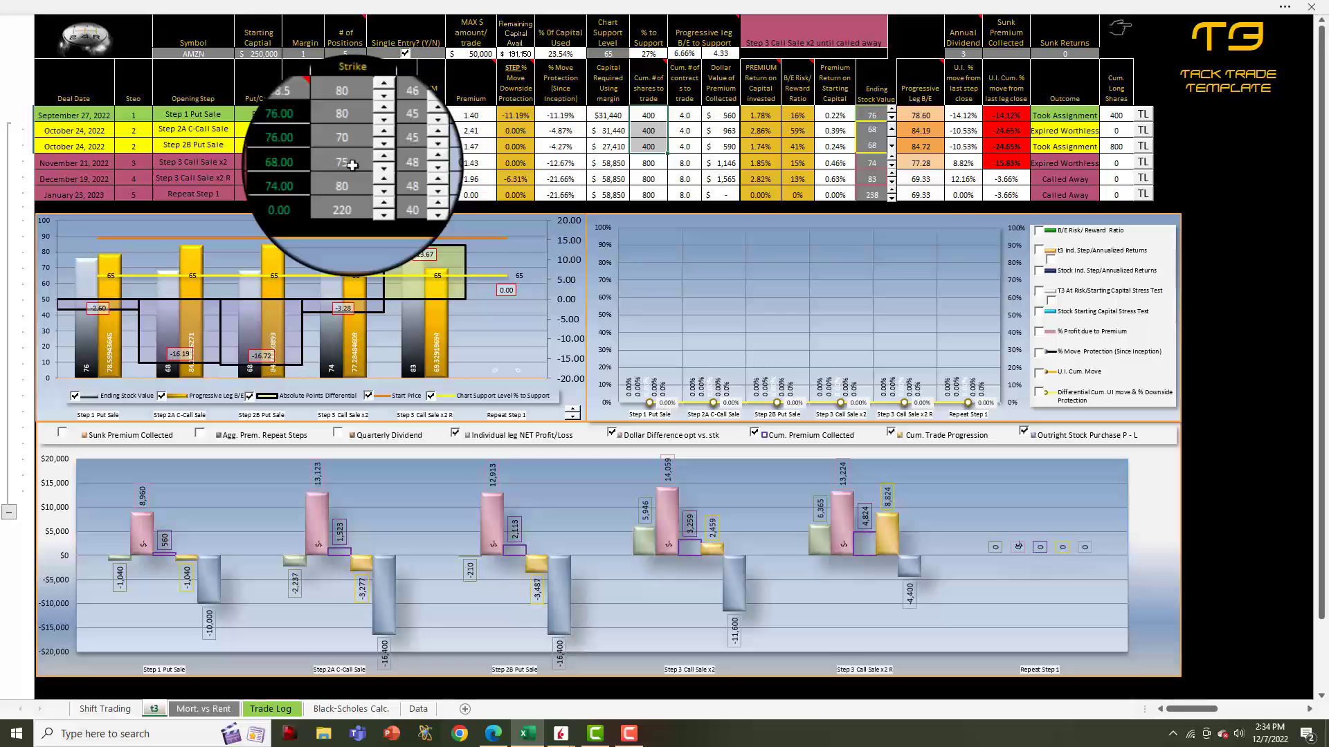
Show the % Profit due to Premium series and inspect its bar for the repeat Step 3 call sale
click(1038, 332)
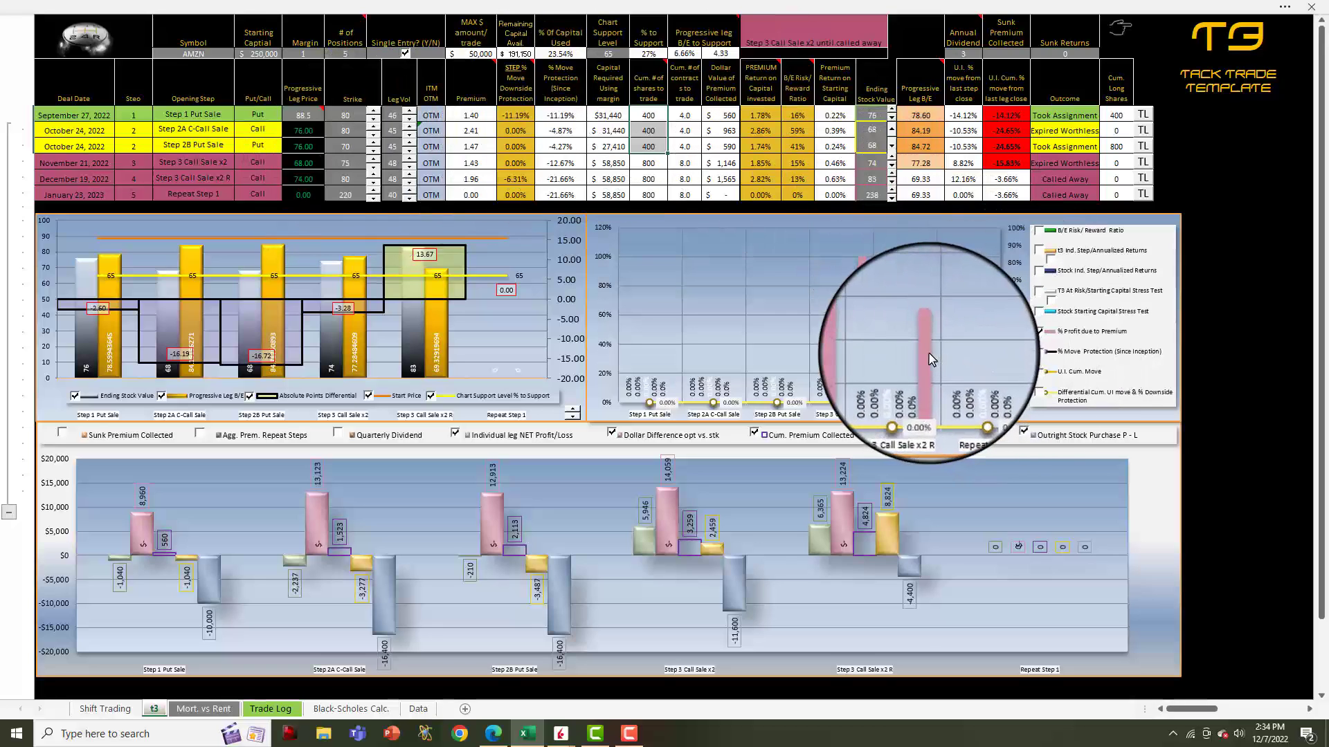
mouse_move(929, 360)
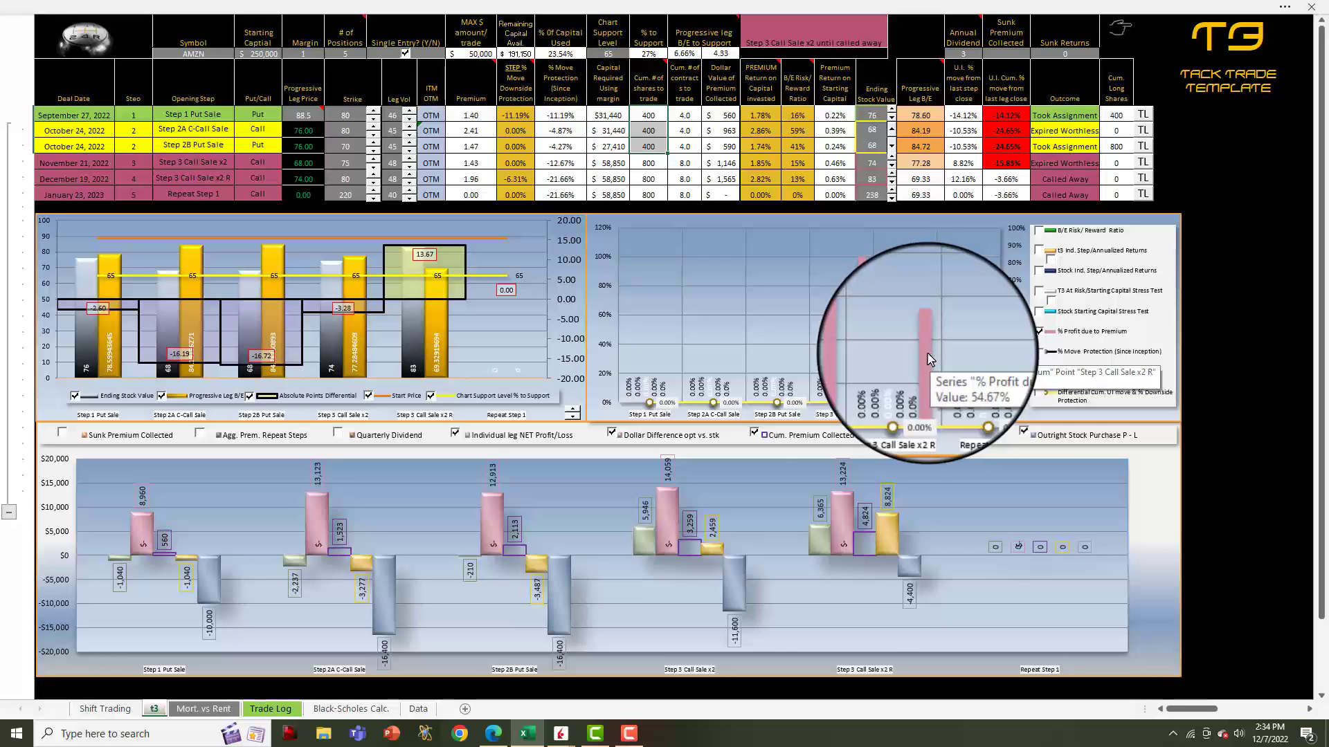
mouse_move(883, 523)
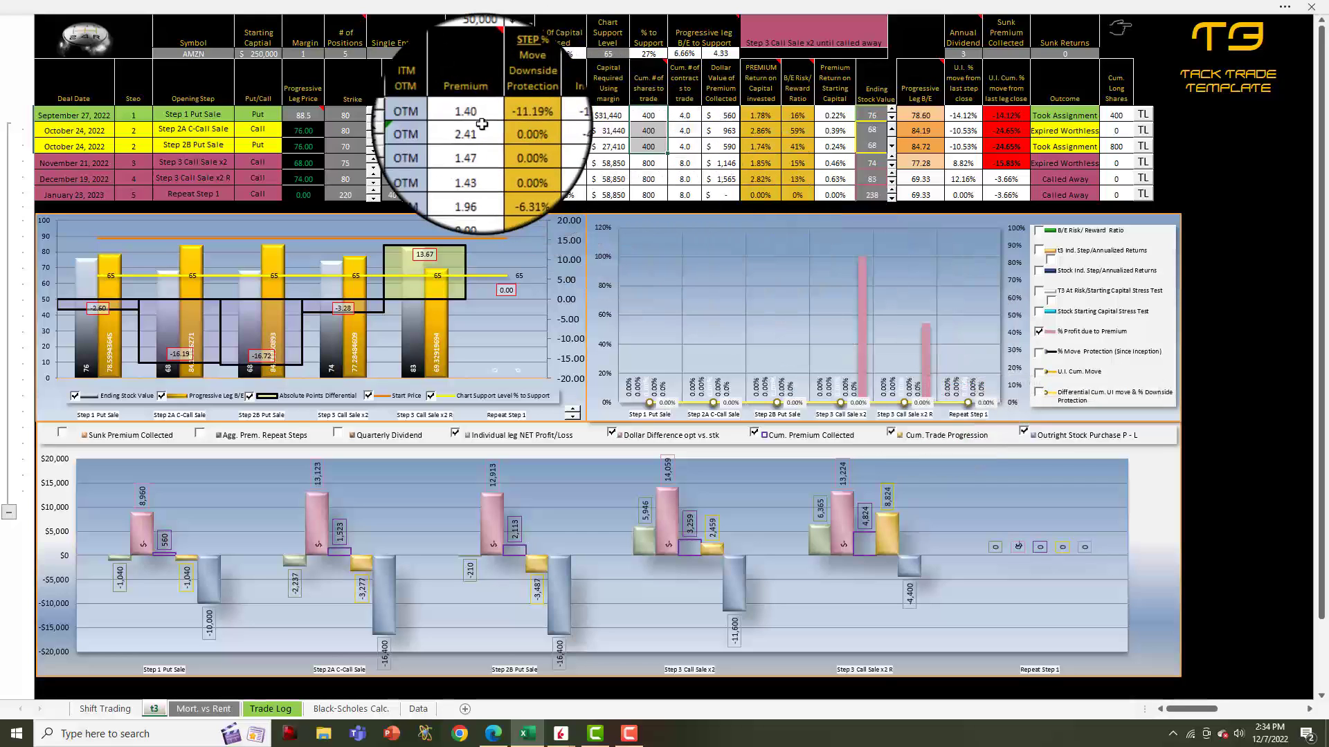
Review the premiums from Step 1 through the repeat call sale against the repeat's cumulative trade progression
drag(473, 115, 481, 148)
key(ctrl+v)
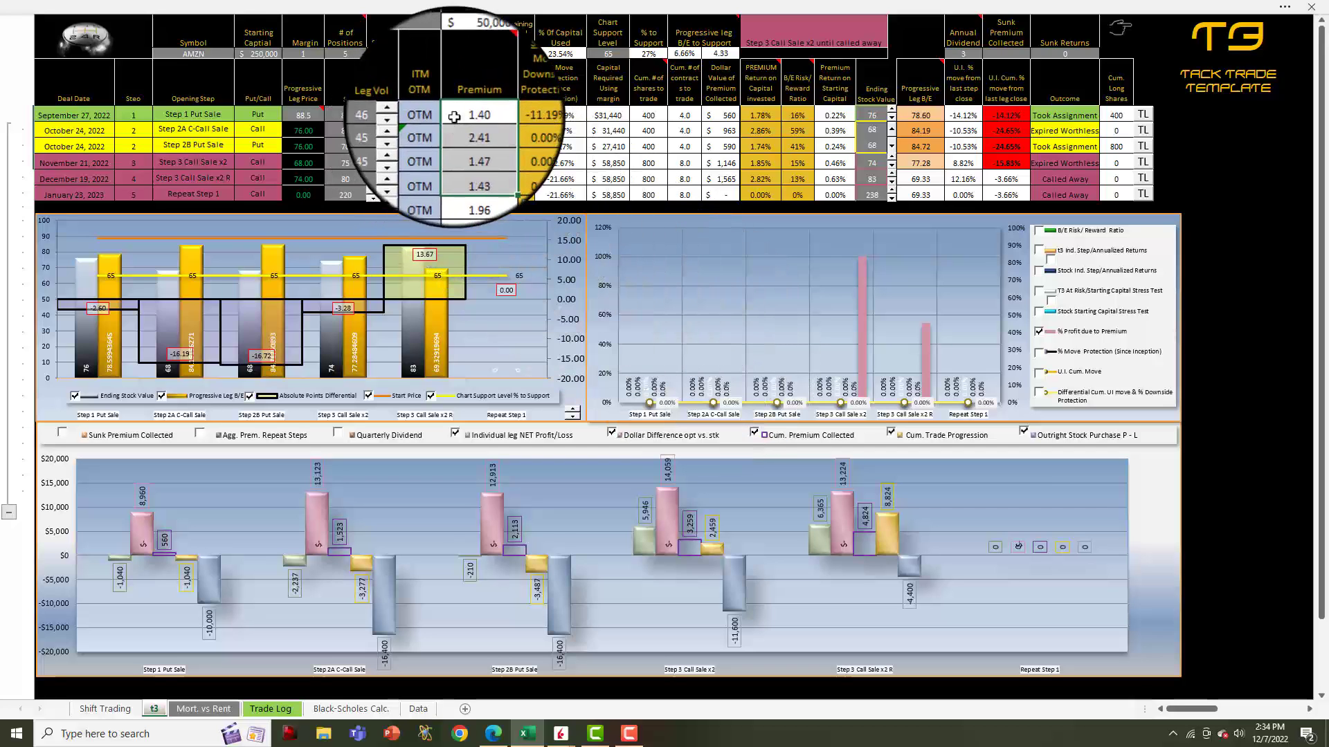
drag(455, 118, 463, 179)
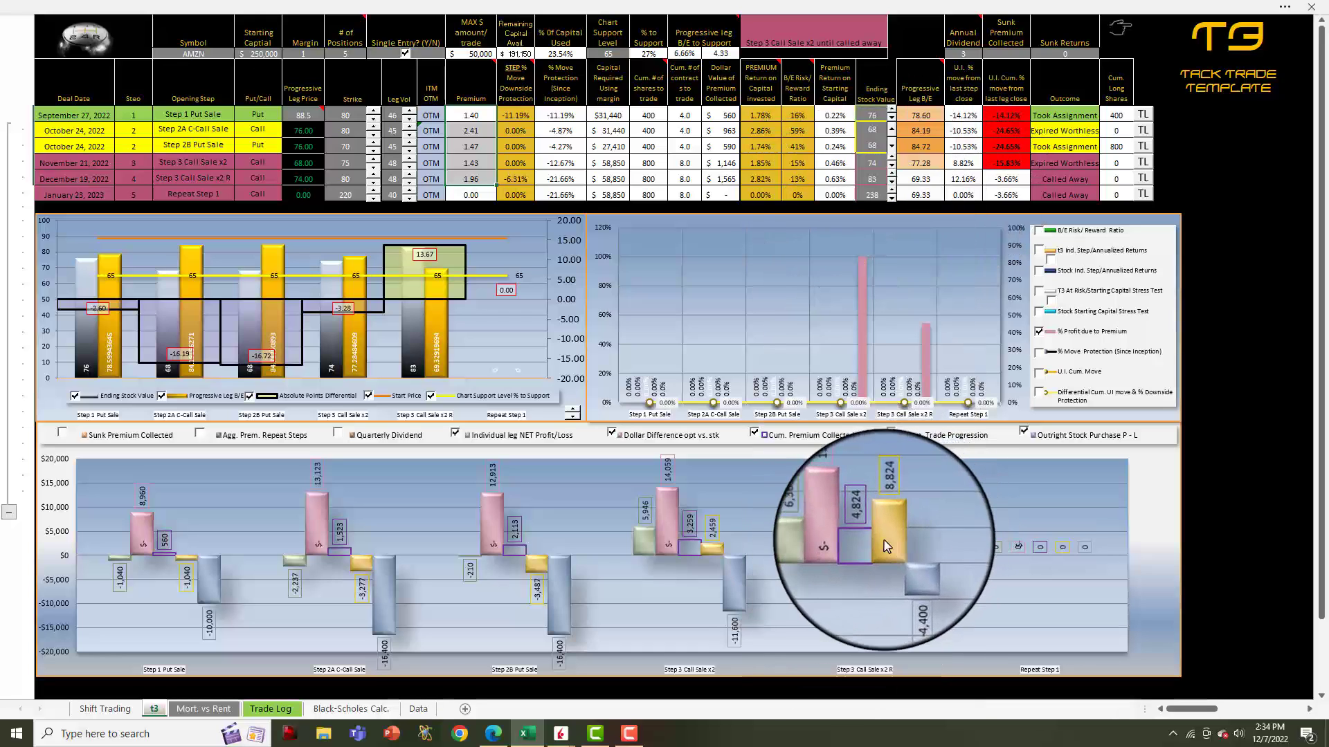
mouse_move(872, 542)
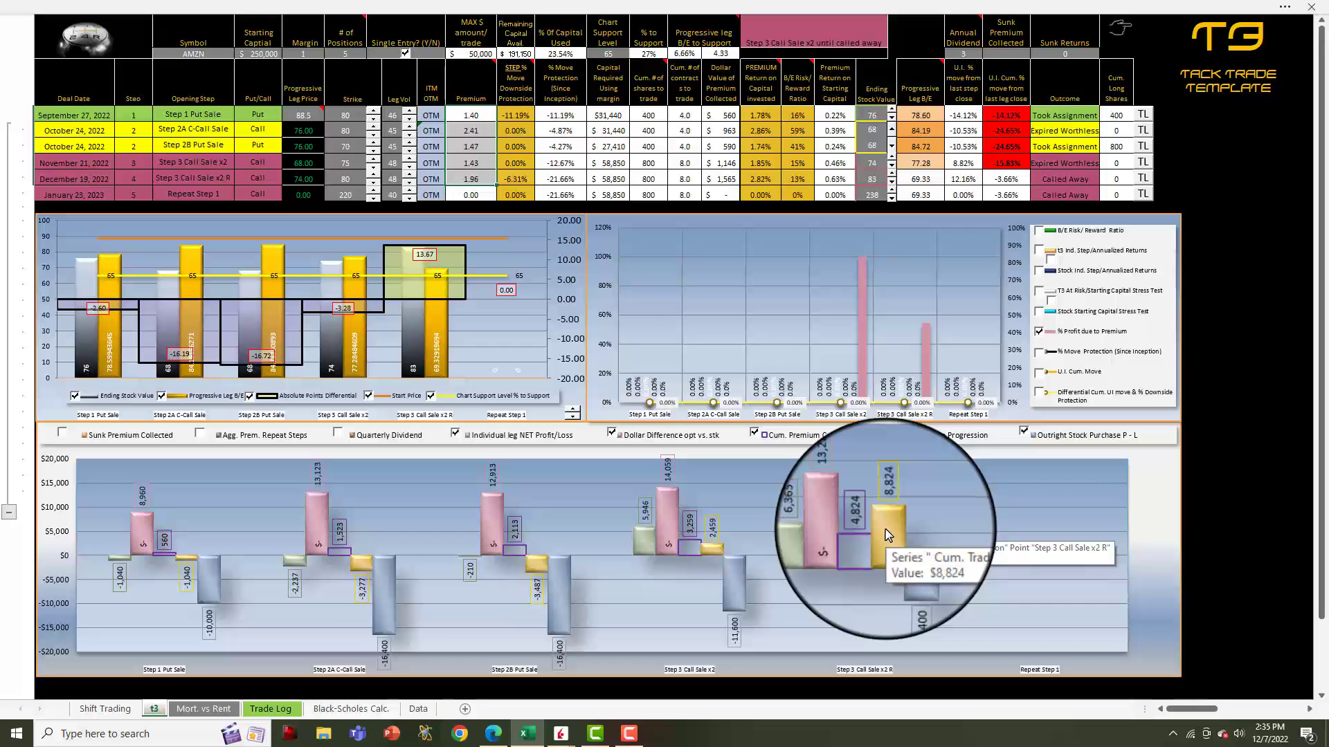
Review the repeat call sale's strike, leg price, ending stock value and move from last step close, along with its profit share from premium
click(339, 178)
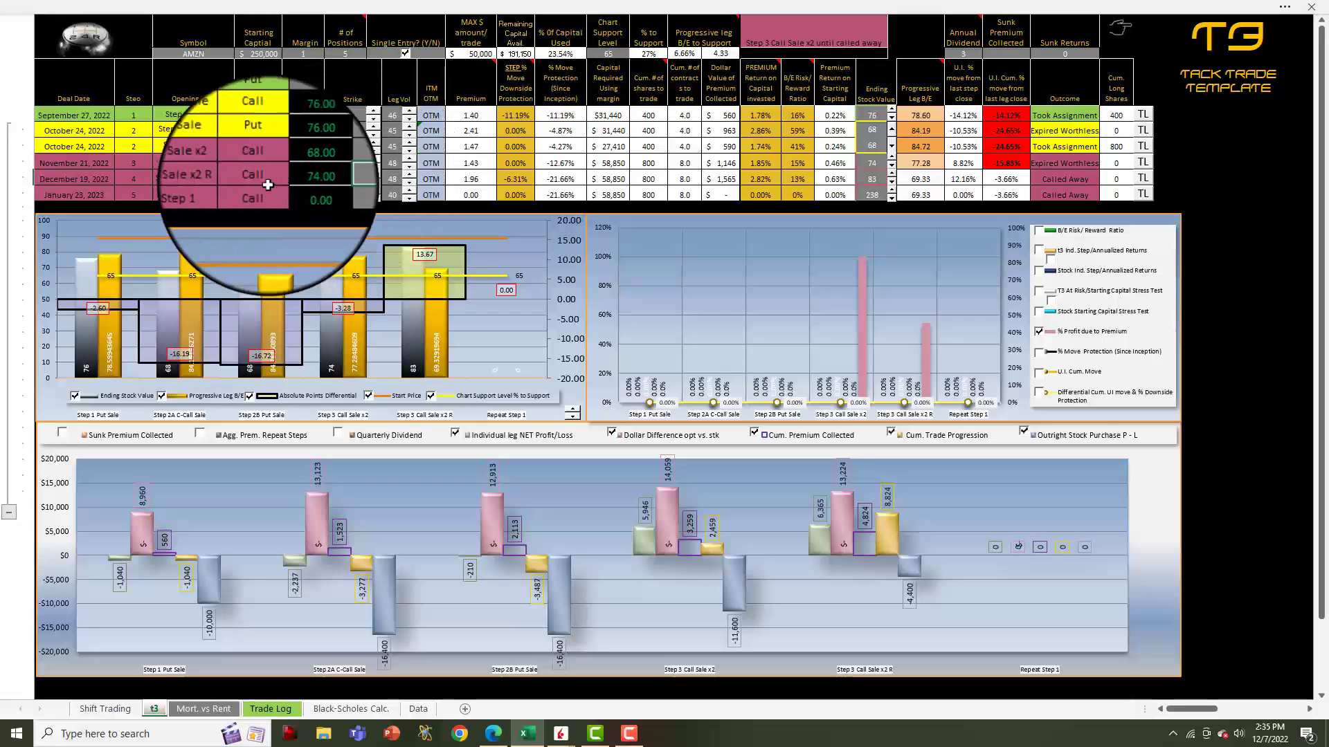
click(310, 178)
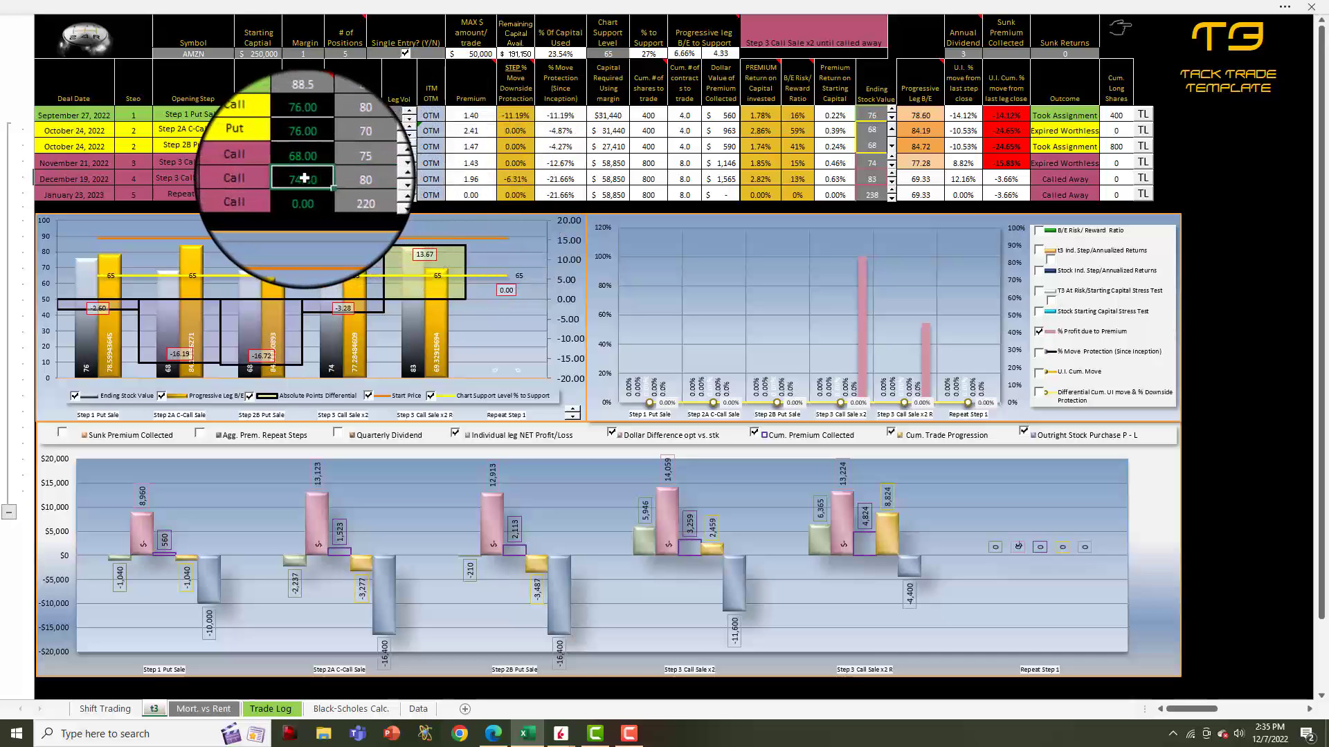
click(867, 177)
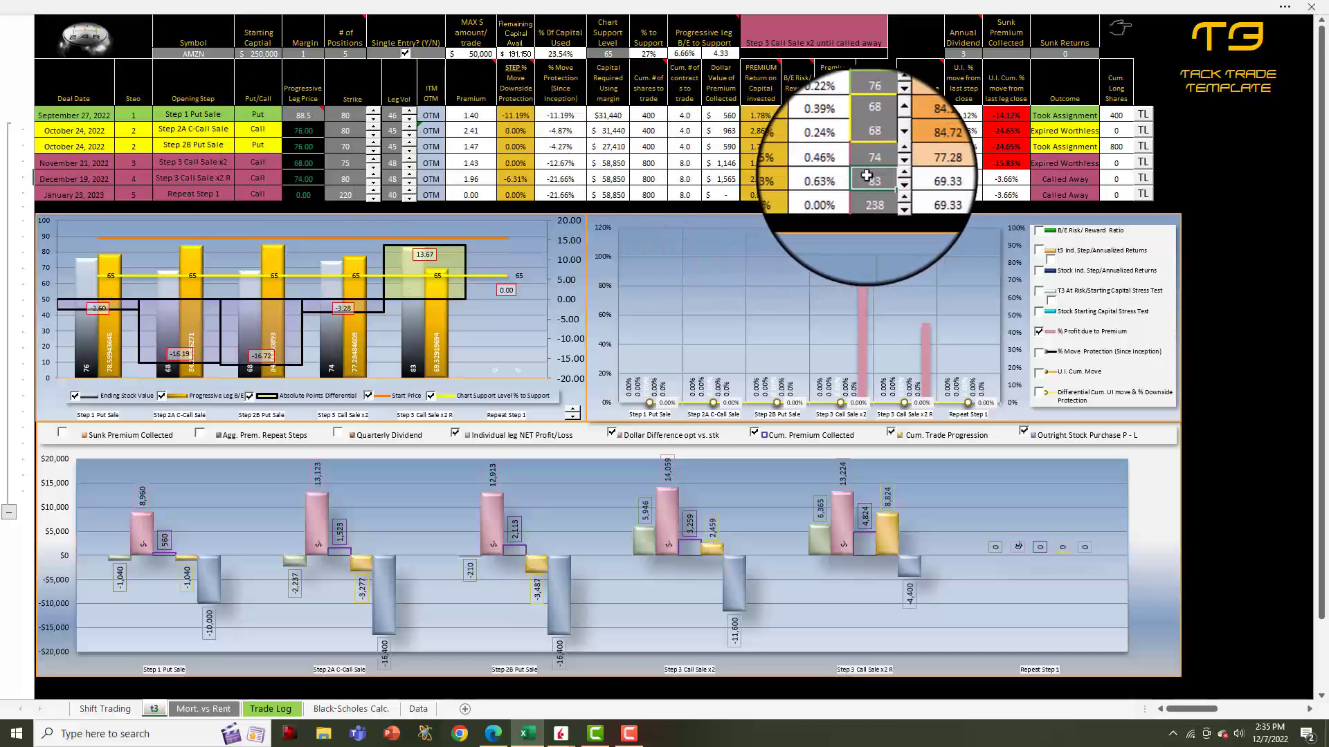
click(972, 180)
key(alt)
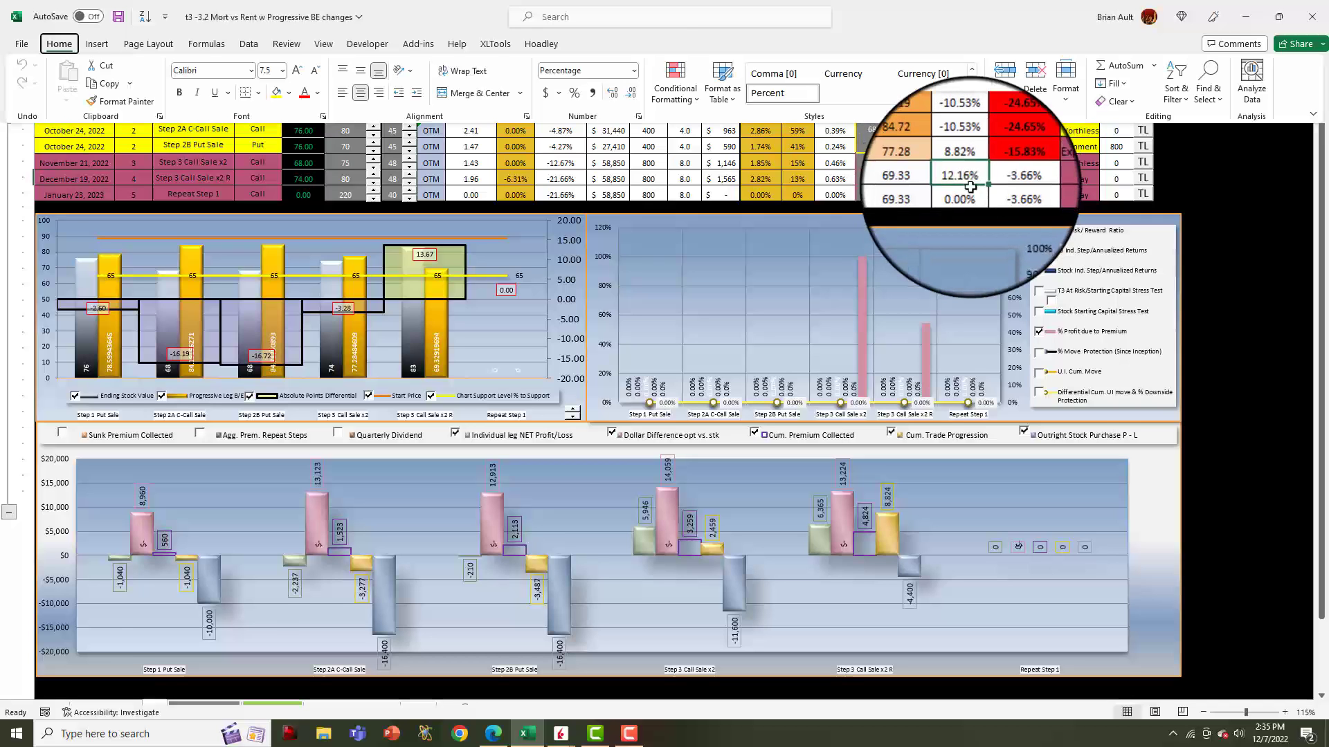
key(Escape)
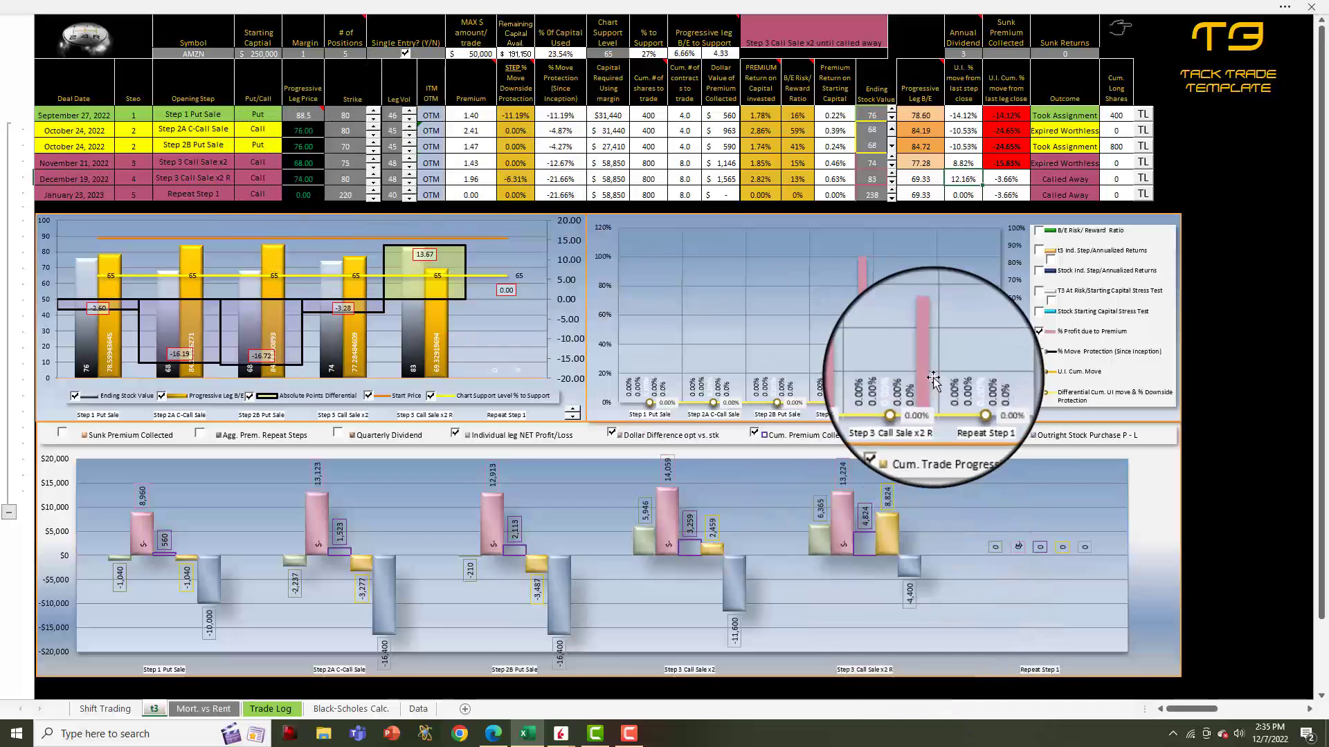
mouse_move(930, 379)
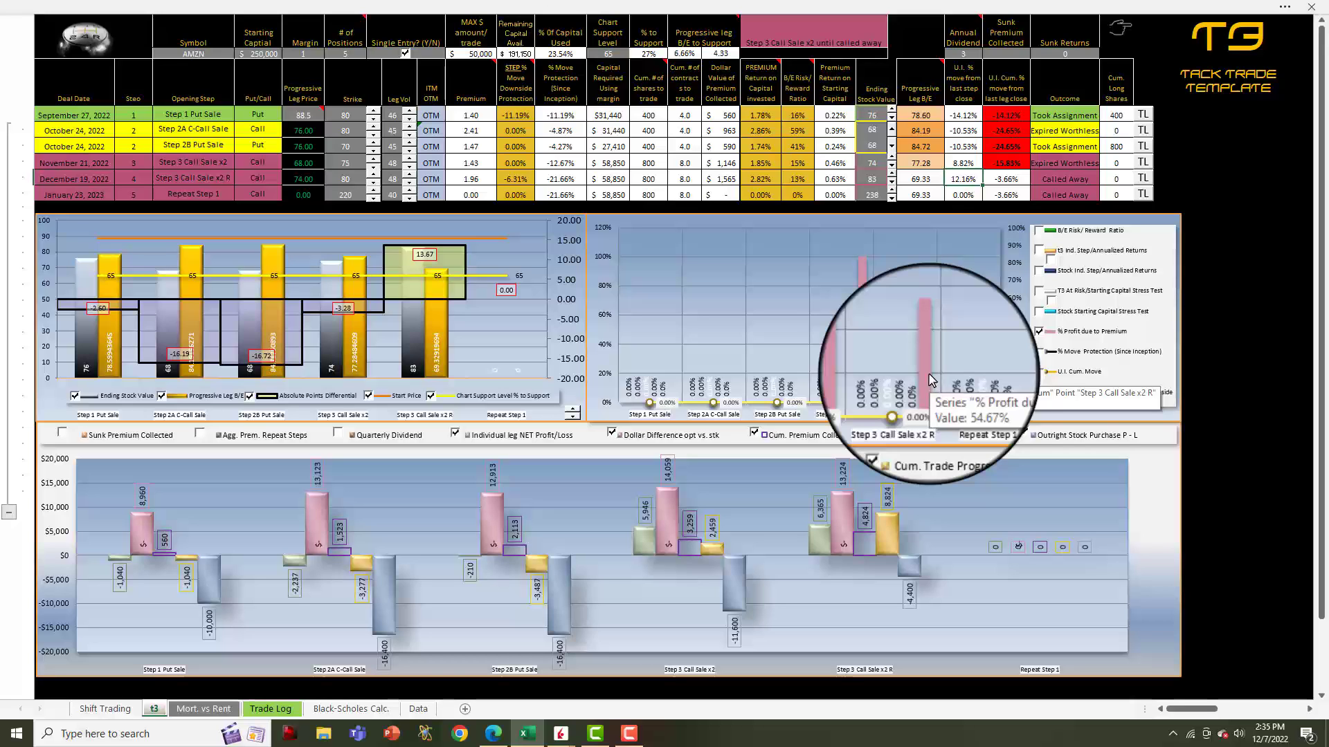
click(346, 179)
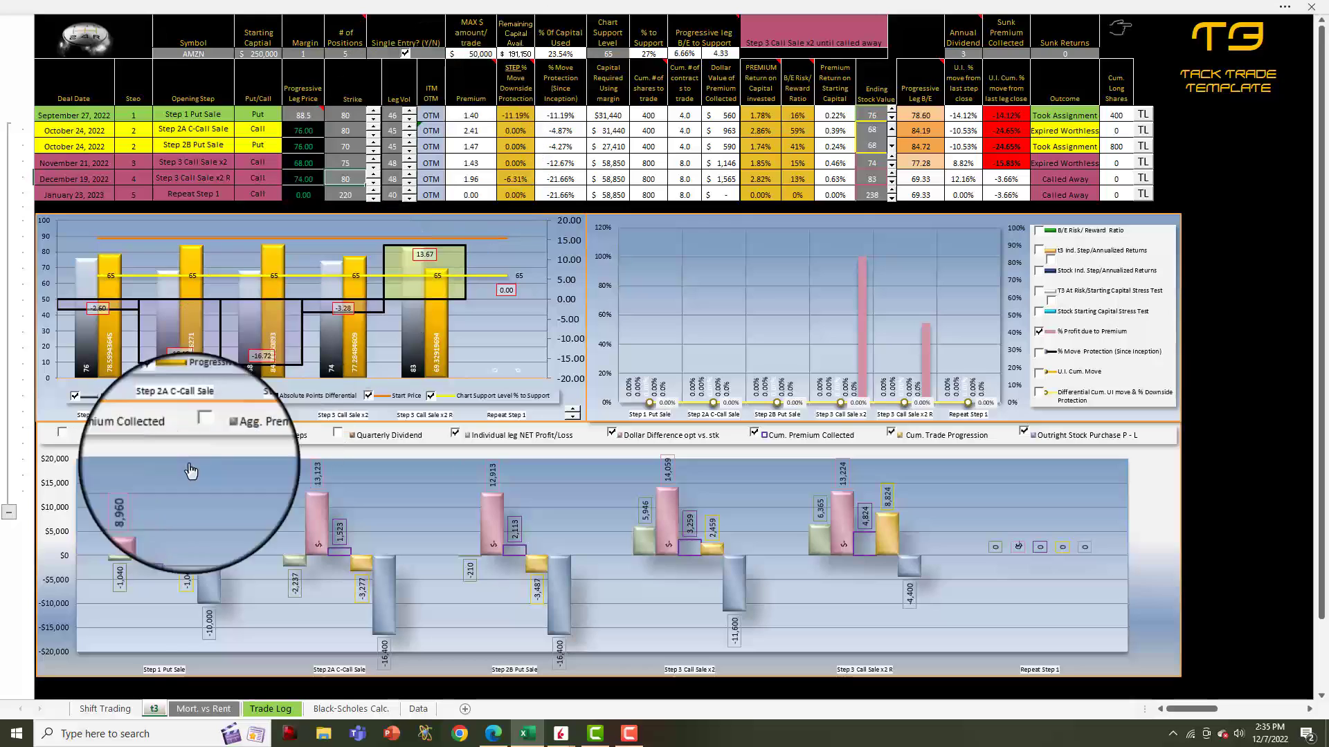
View the Mort. vs Rent sheet with its copies of the T3 charts, and return to the t3 sheet
click(222, 713)
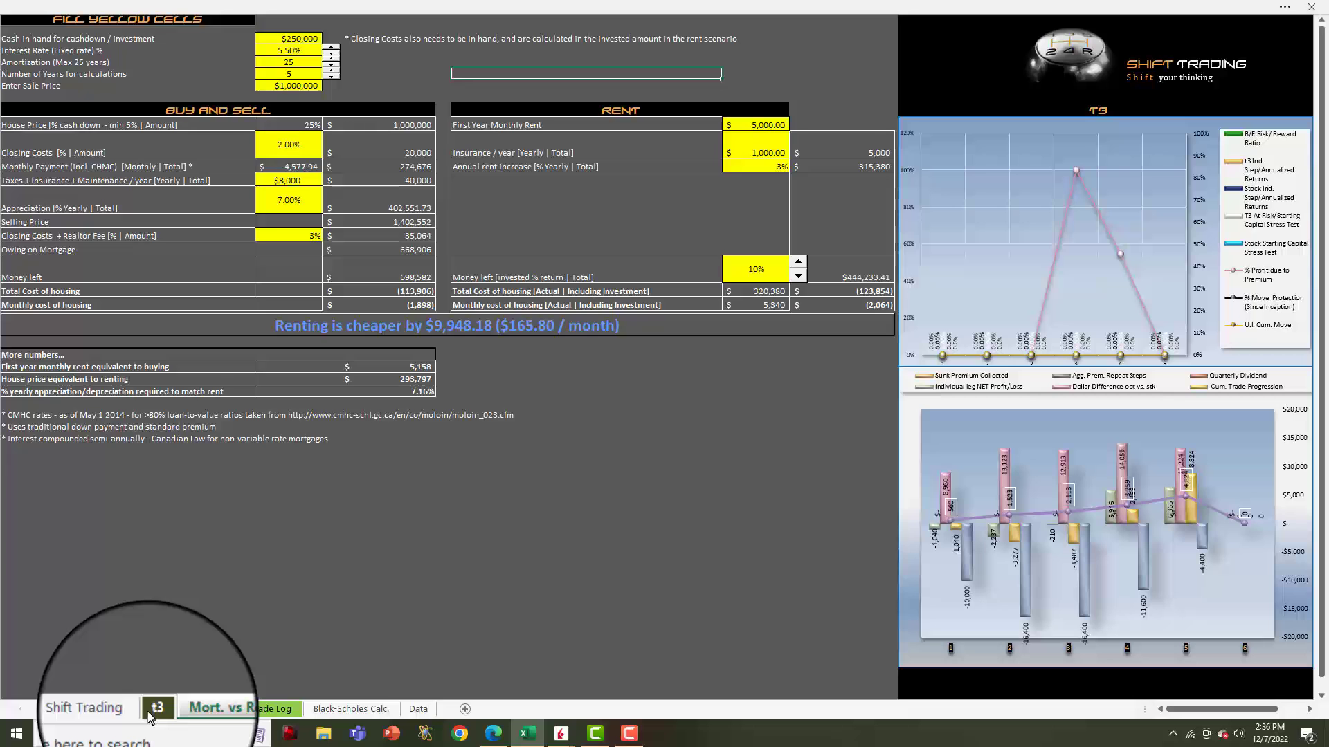
click(564, 514)
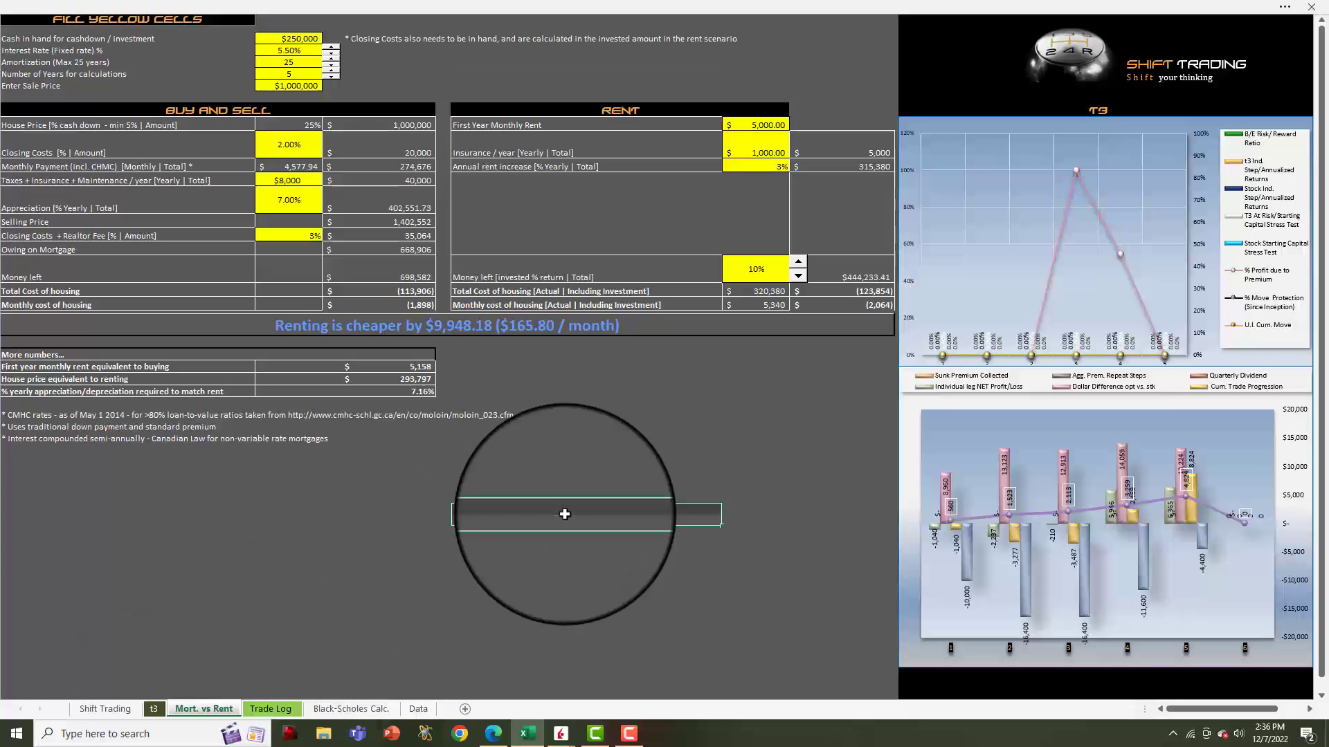
click(153, 709)
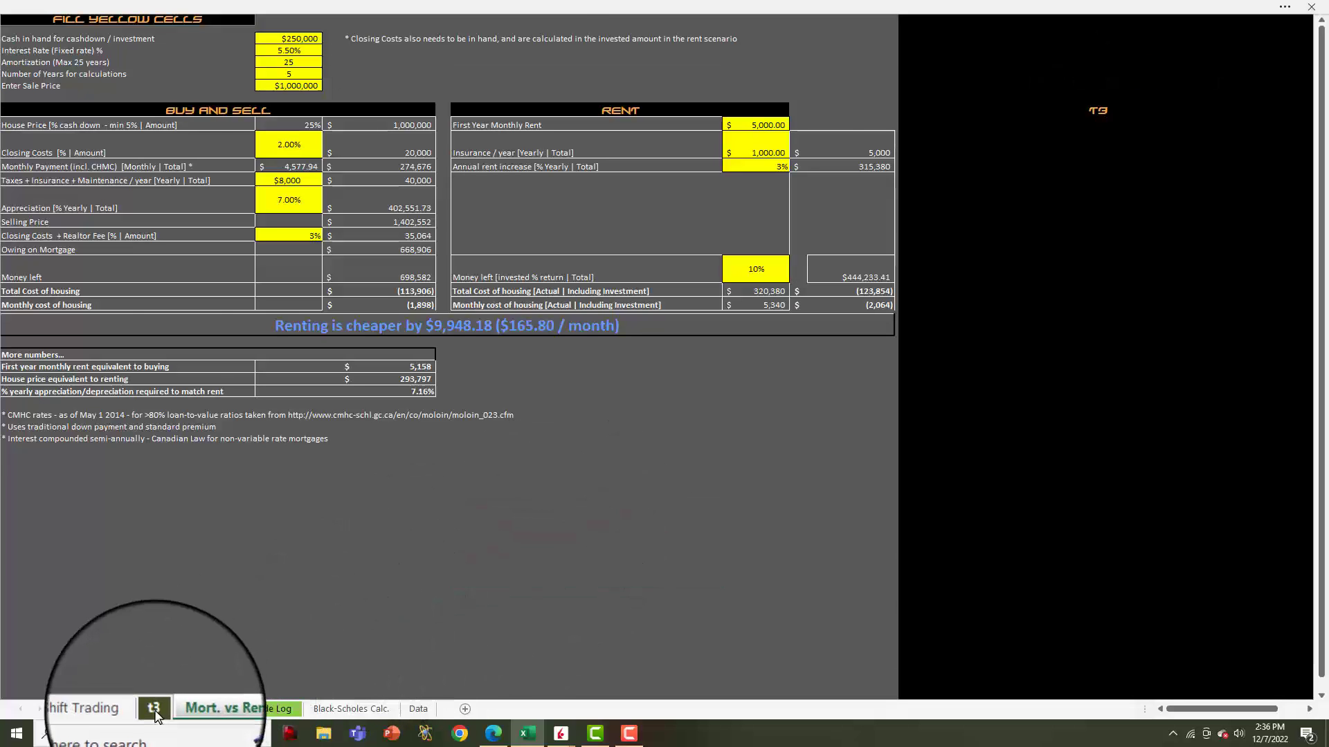